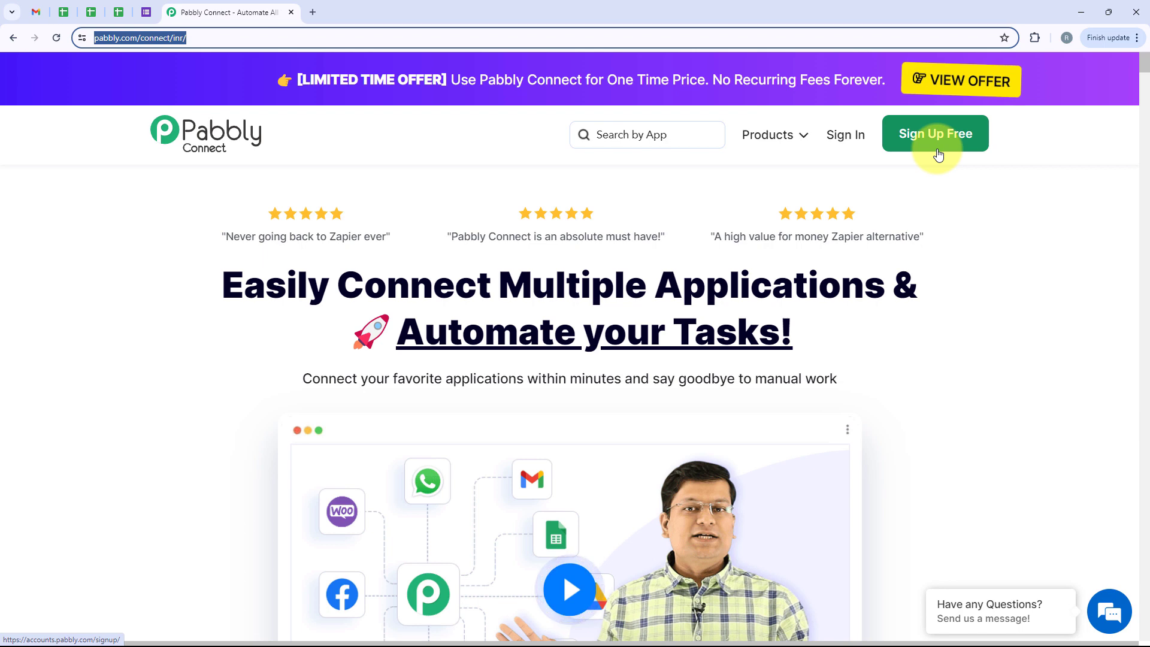
Sign in to the Pabbly account and access the Pabbly Connect app's dashboard.
{"action": "left_click", "coordinate": [847, 136]}
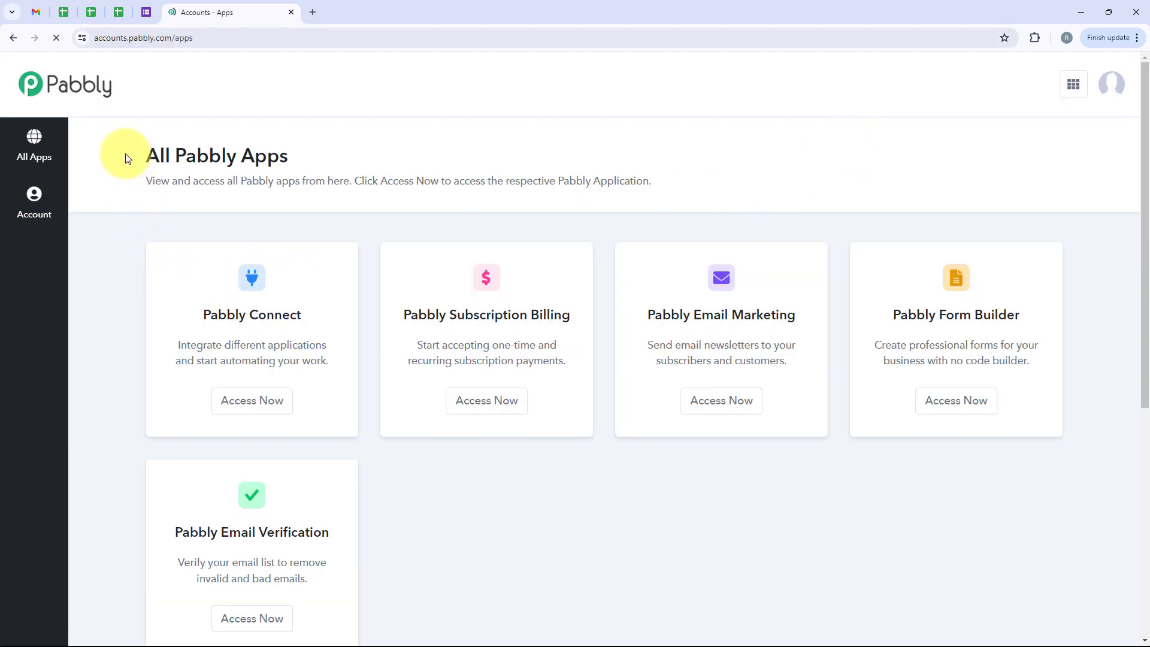
{"action": "triple_click", "coordinate": [227, 156]}
{"action": "left_click", "coordinate": [321, 148]}
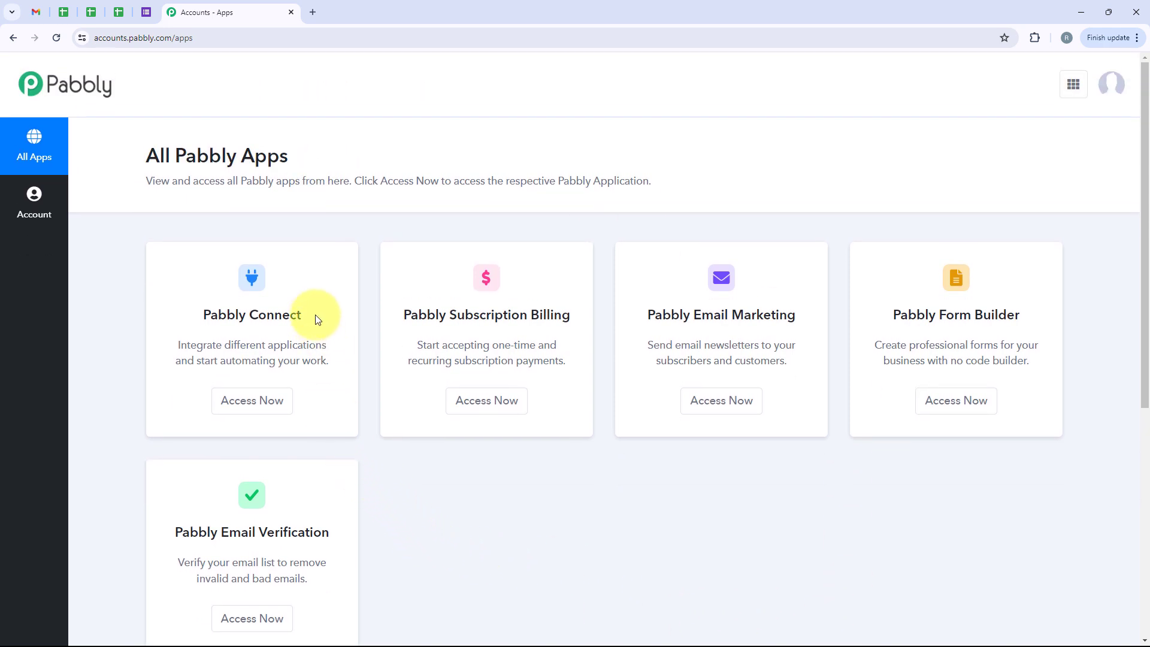
{"action": "left_click_drag", "start_coordinate": [318, 319], "coordinate": [184, 327]}
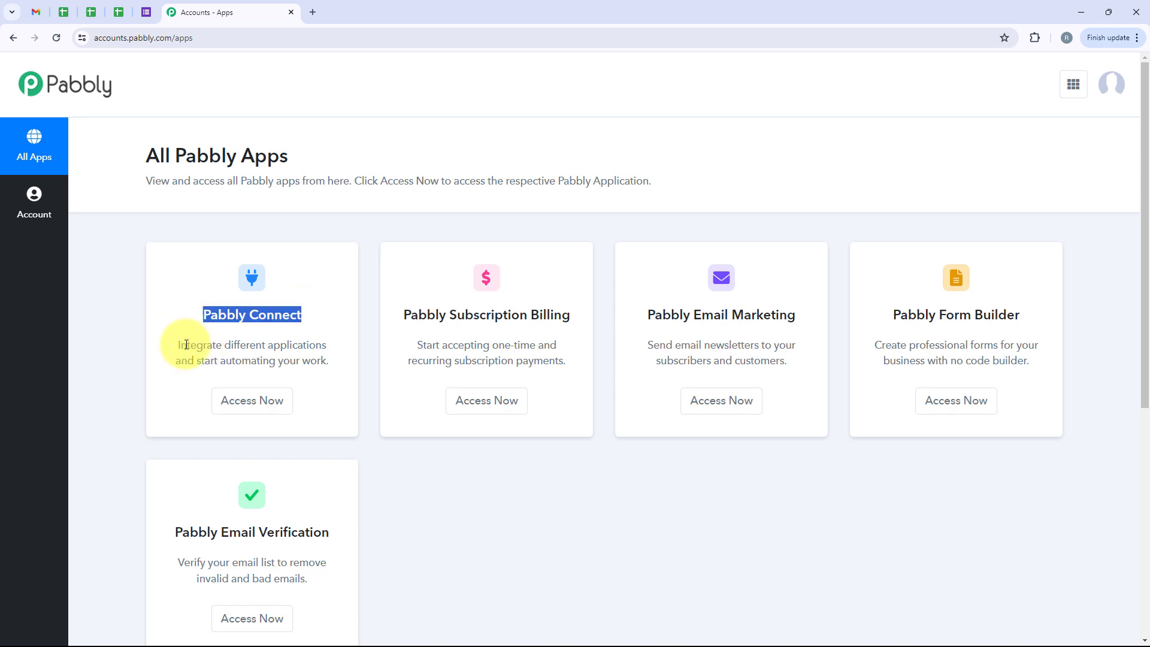
{"action": "left_click", "coordinate": [263, 414]}
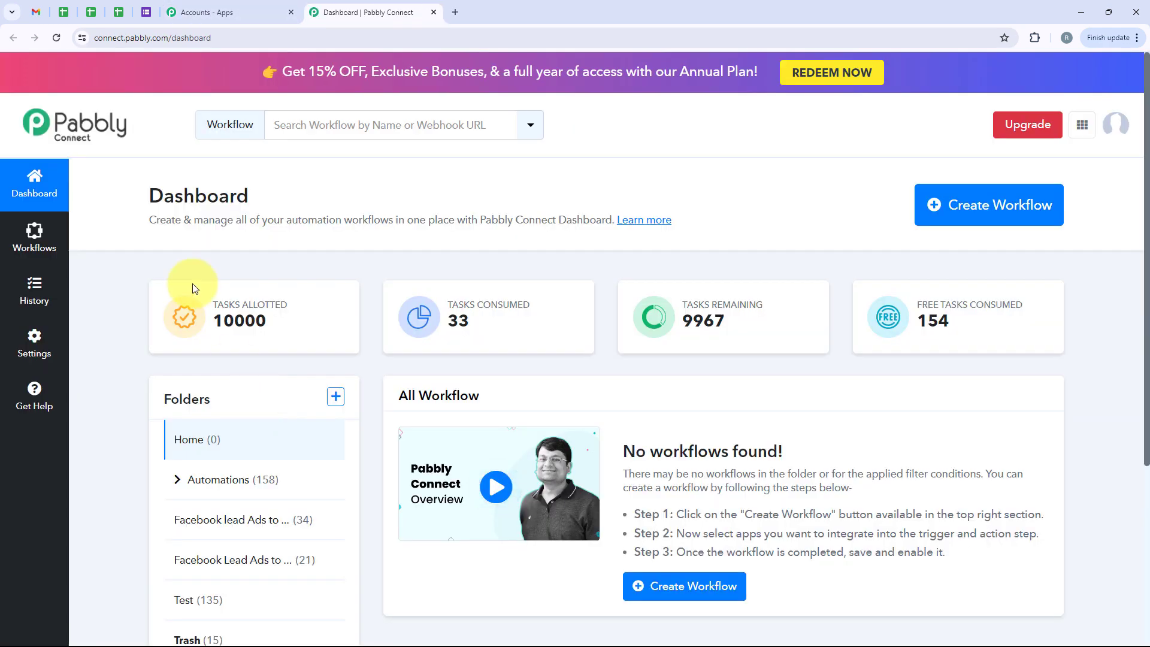
{"action": "left_click_drag", "start_coordinate": [131, 198], "coordinate": [257, 200]}
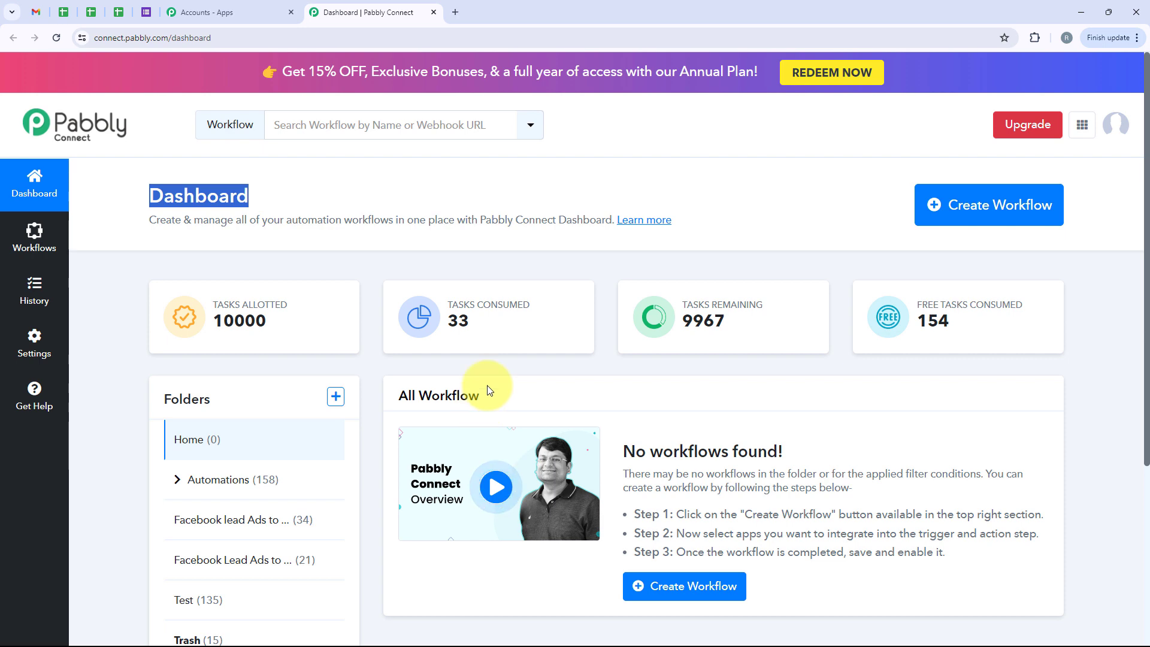
{"action": "left_click", "coordinate": [969, 219]}
{"action": "left_click_drag", "start_coordinate": [492, 283], "coordinate": [379, 282]}
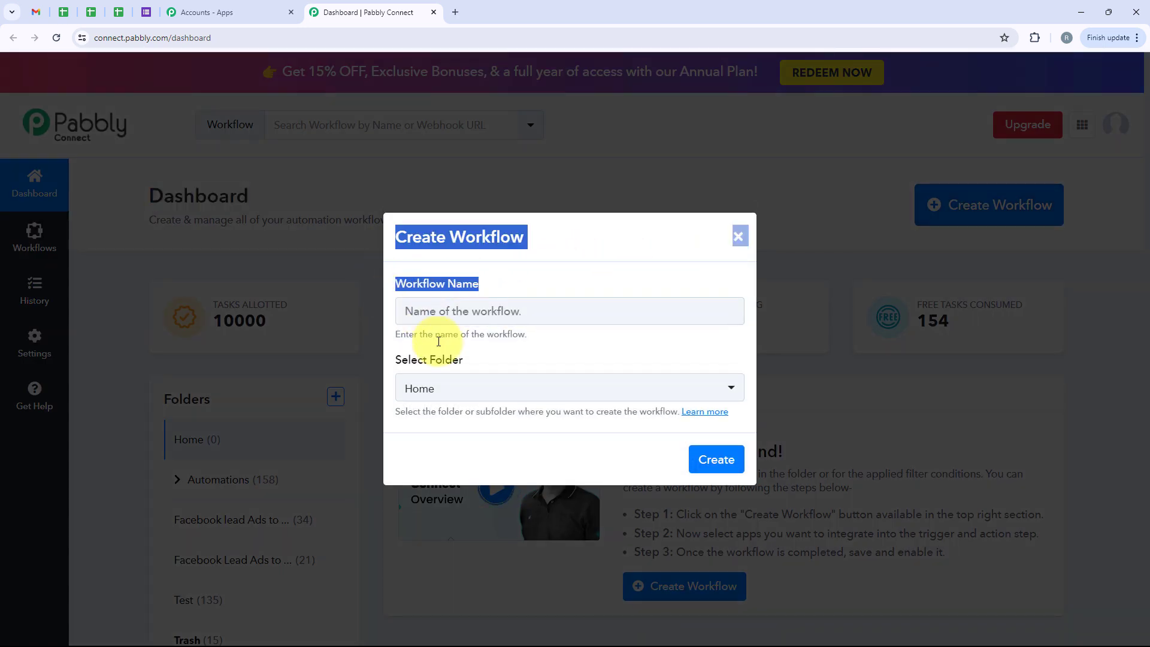
{"action": "left_click", "coordinate": [448, 390]}
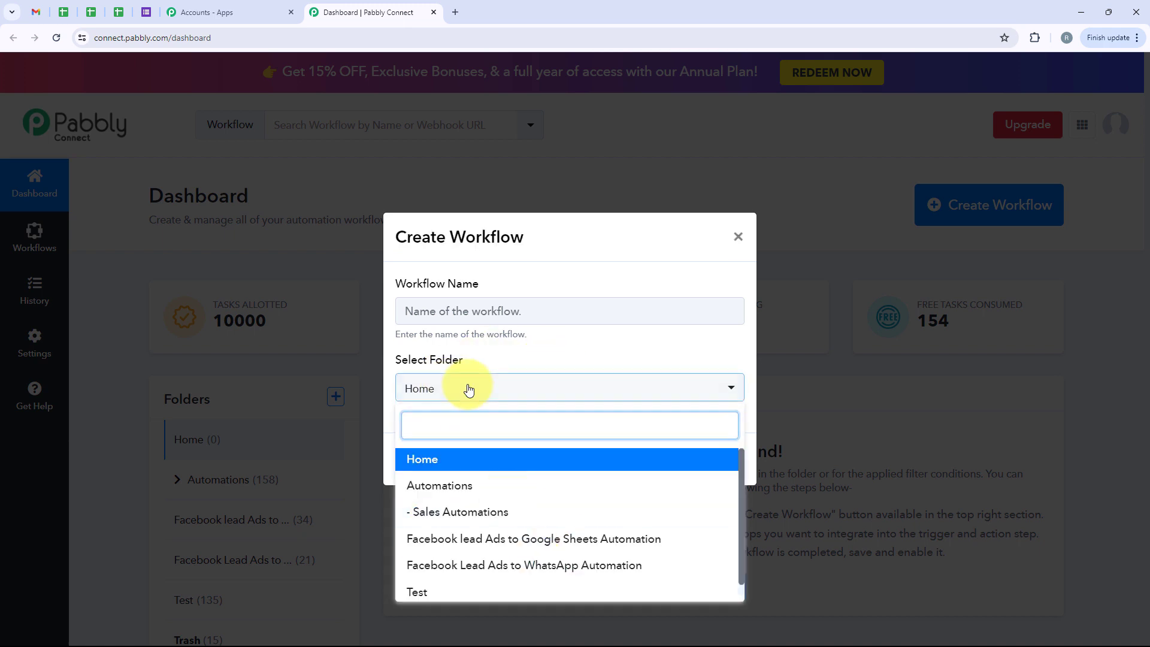
{"action": "left_click", "coordinate": [469, 390]}
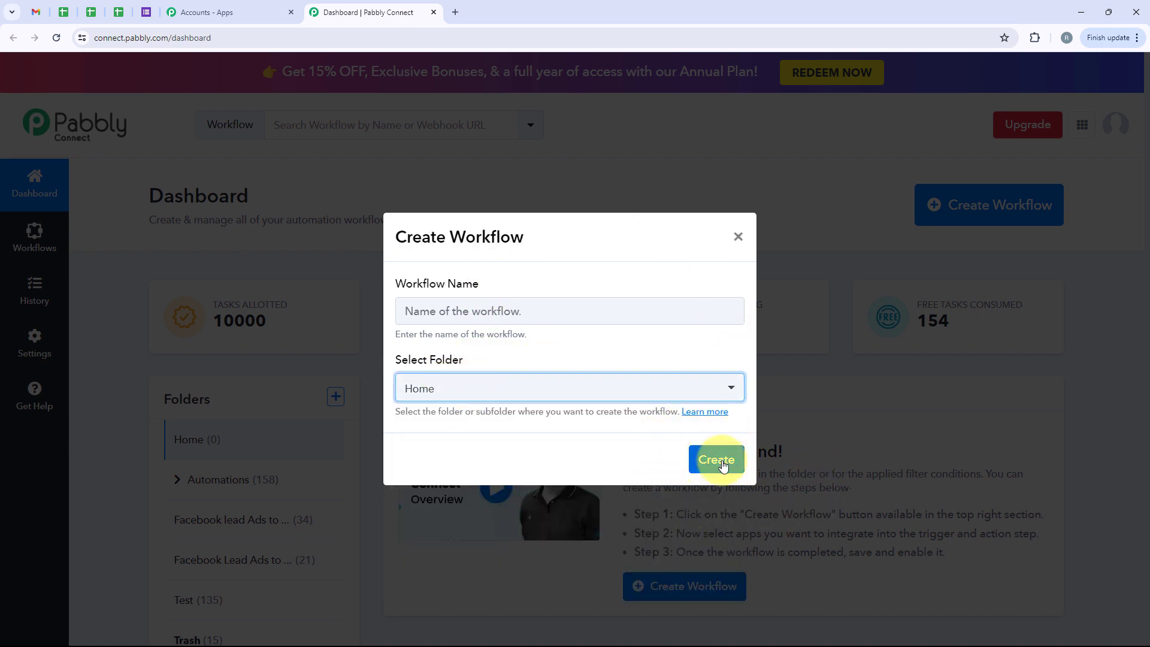
{"action": "left_click", "coordinate": [736, 242]}
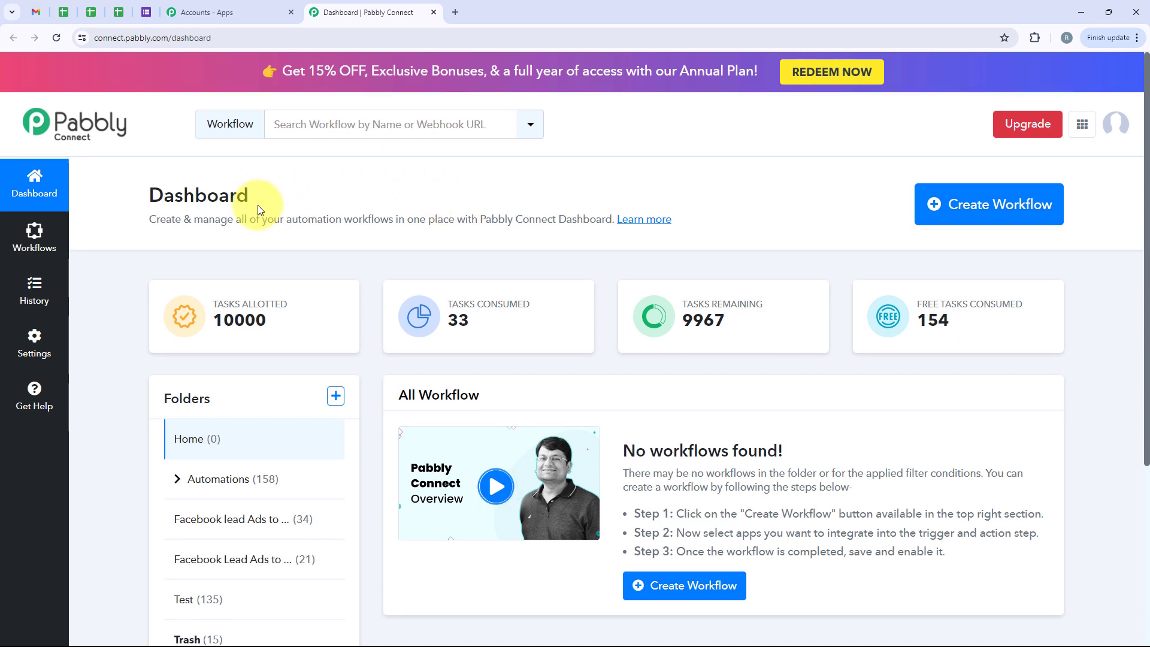
Expand the Automations folder and open the Send Shopify Order Notifications on WhatsApp workflow by way of its Sales Automations subfolder.
{"action": "scroll", "coordinate": [257, 204], "scroll_direction": "down", "scroll_amount": 2}
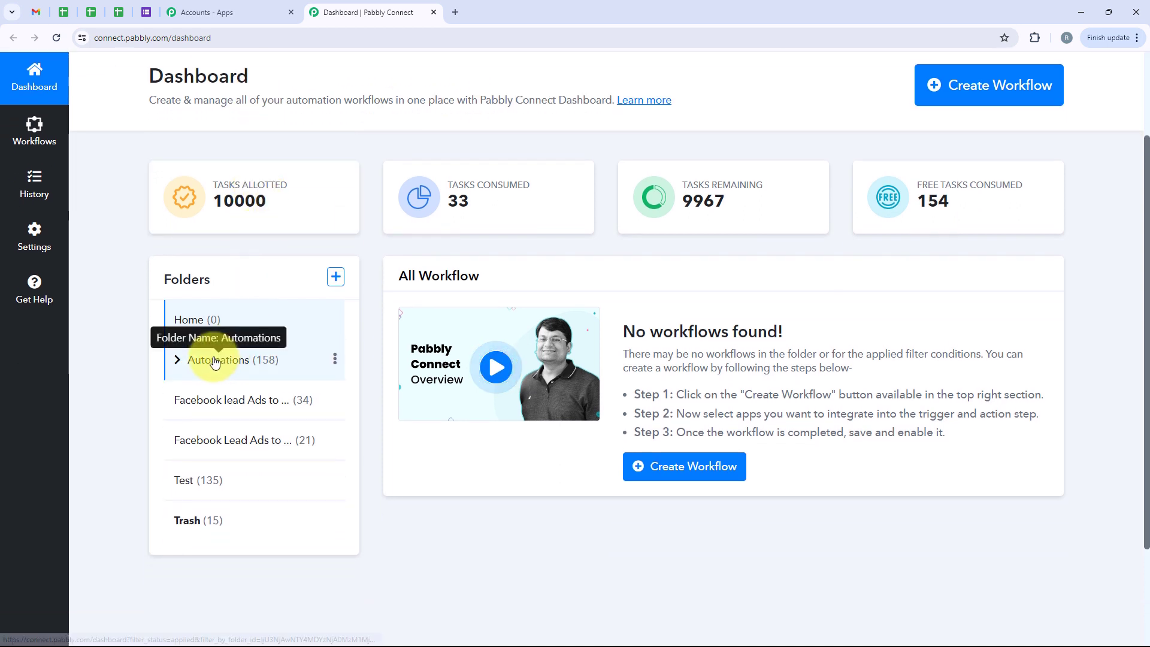
{"action": "left_click", "coordinate": [217, 360]}
{"action": "left_click", "coordinate": [178, 359]}
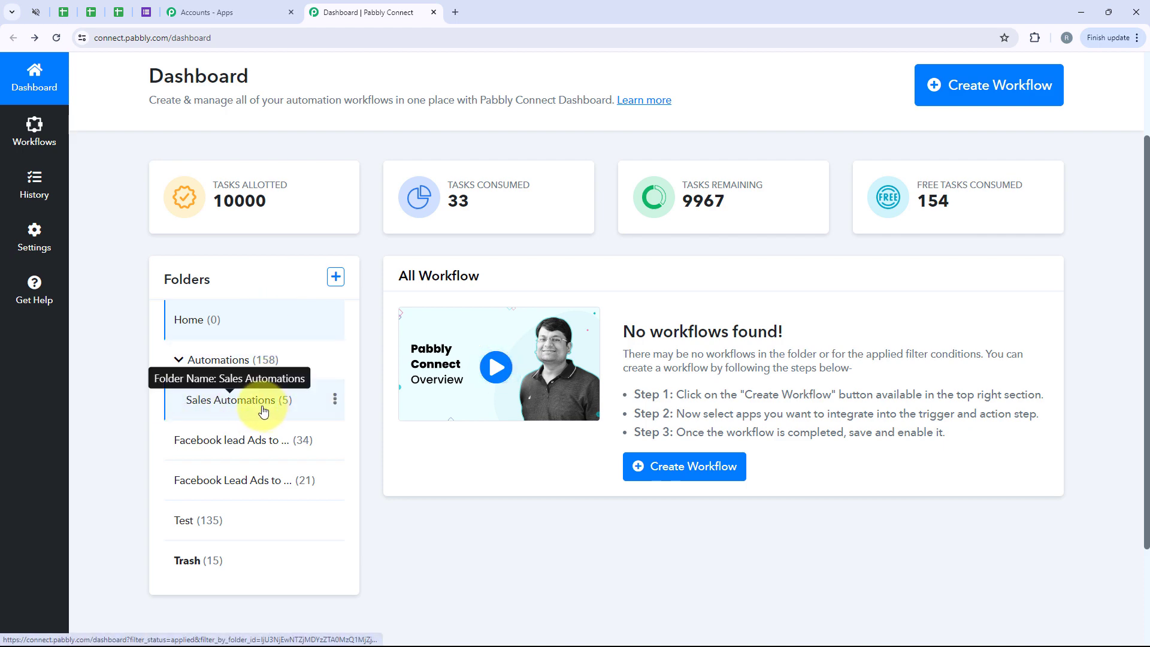
{"action": "left_click", "coordinate": [239, 409]}
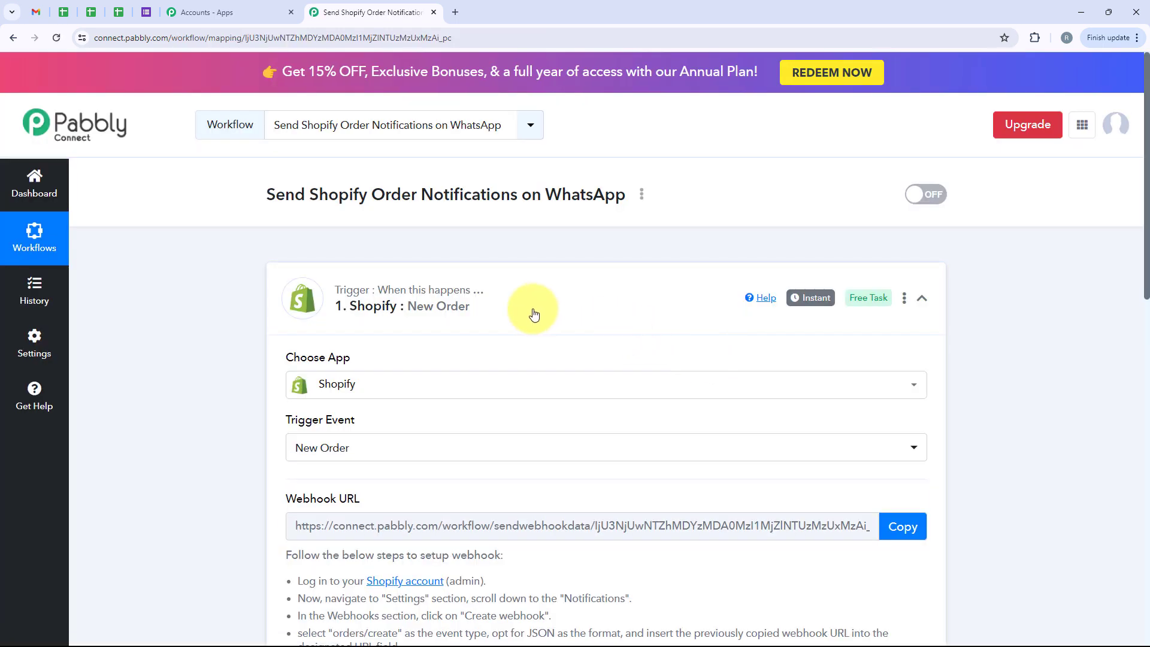
Examine the Shopify New Order trigger's app, event and webhook setup instructions.
{"action": "left_click", "coordinate": [533, 314]}
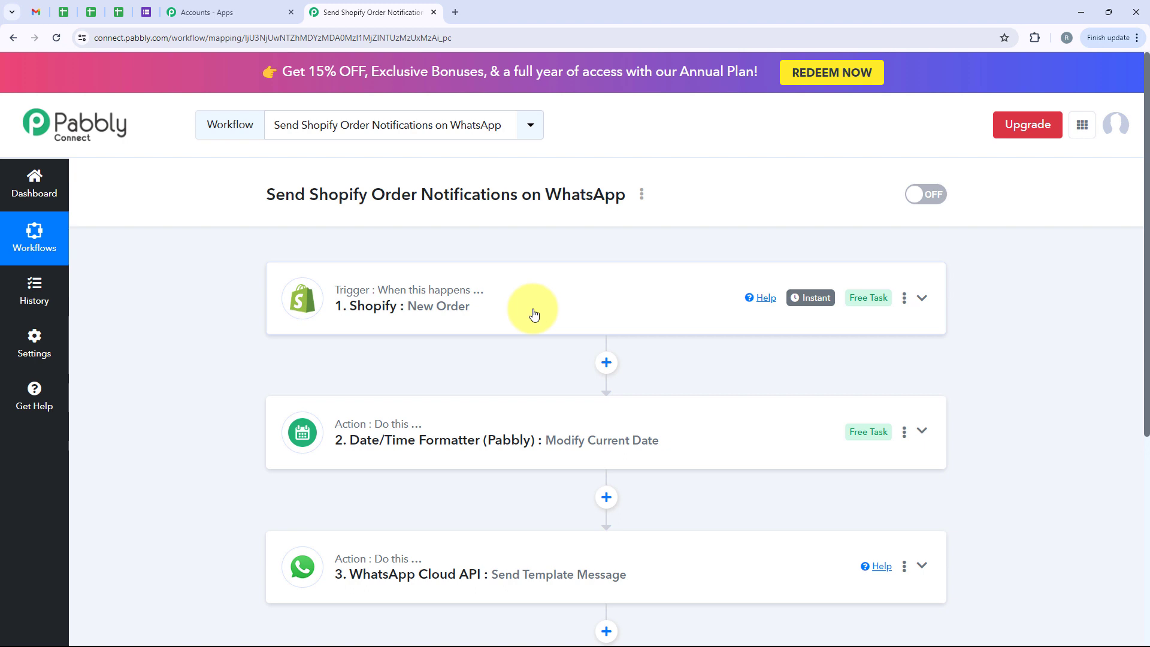
{"action": "left_click", "coordinate": [617, 311]}
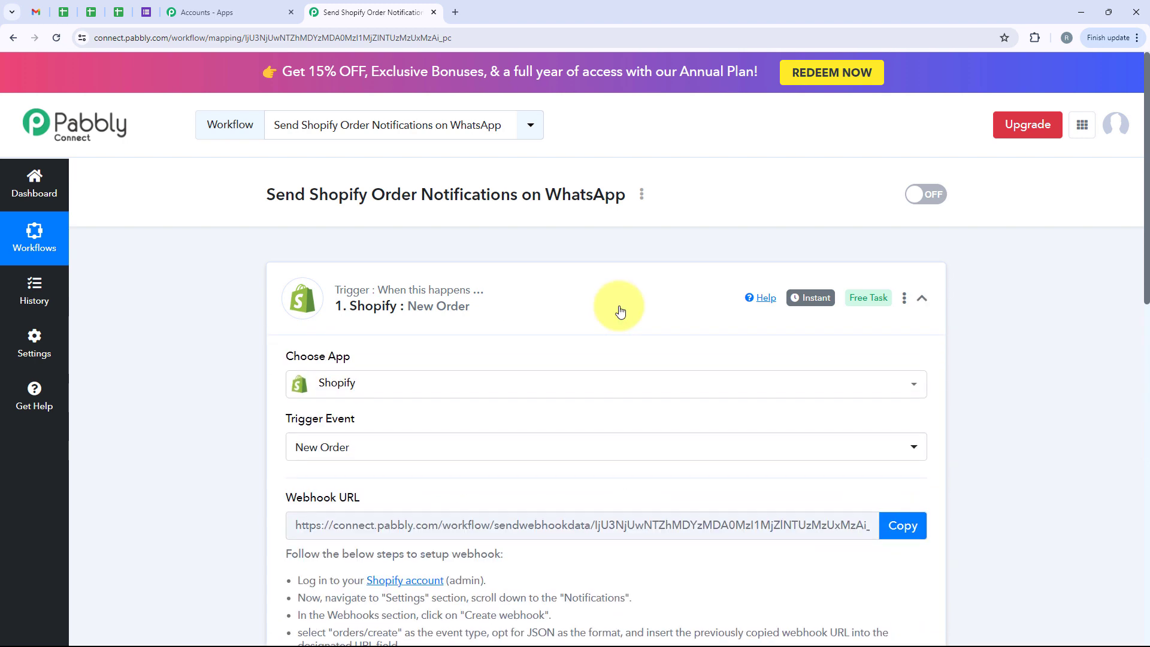
{"action": "scroll", "coordinate": [454, 191], "scroll_direction": "down", "scroll_amount": 1}
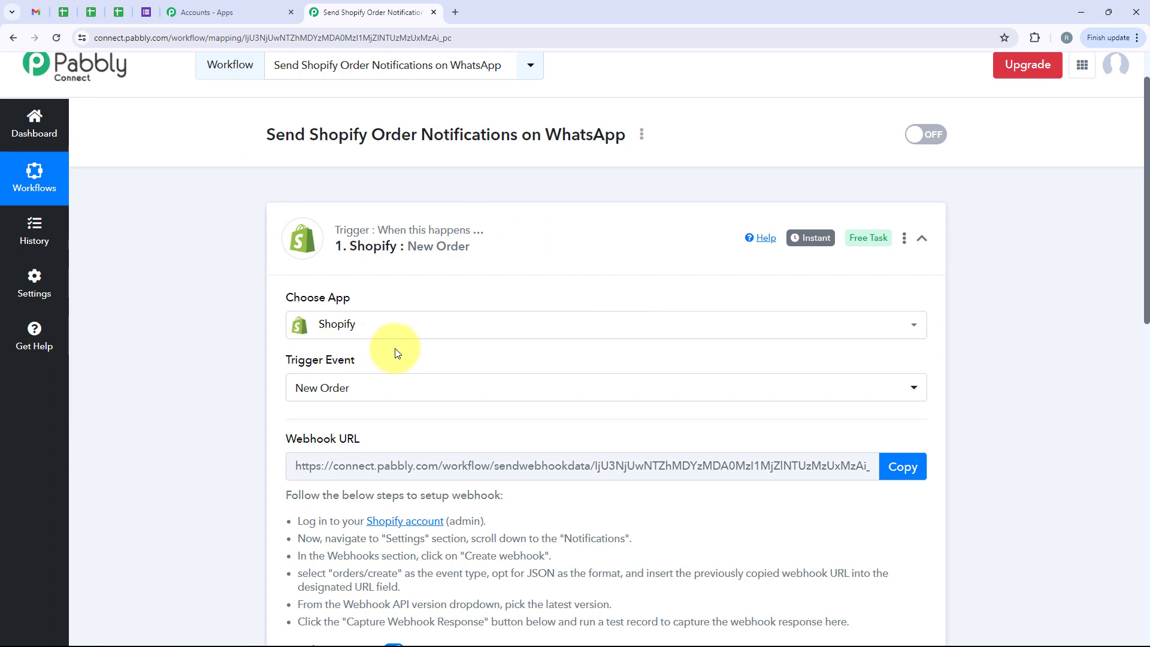
{"action": "scroll", "coordinate": [398, 349], "scroll_direction": "down", "scroll_amount": 1}
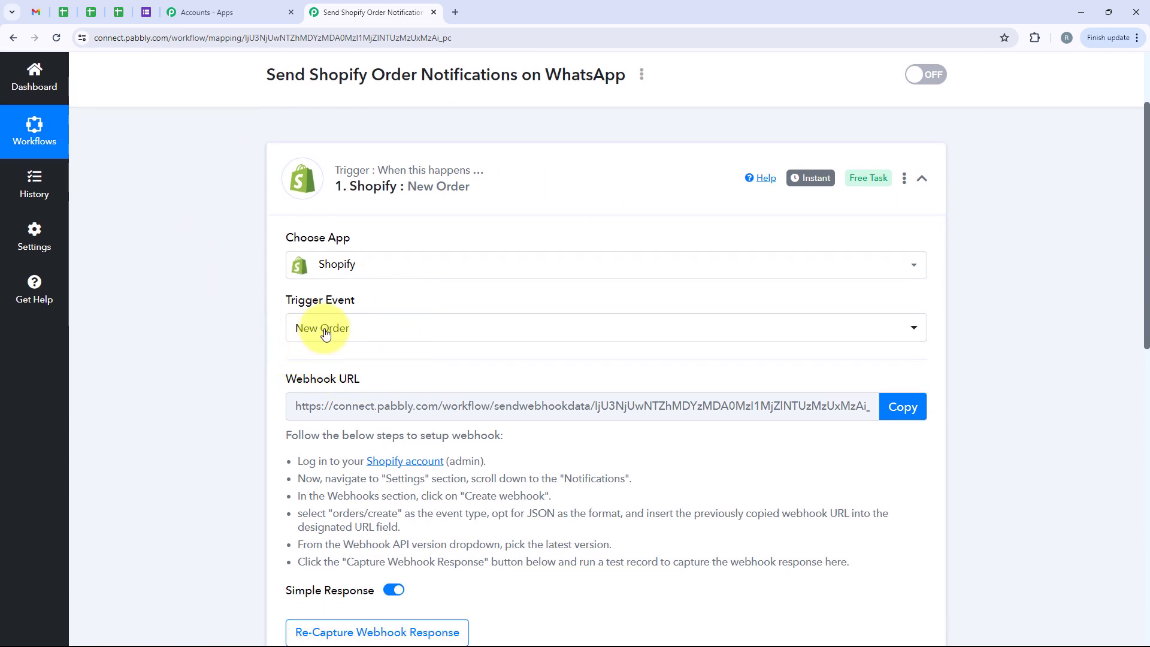
{"action": "scroll", "coordinate": [442, 324], "scroll_direction": "down", "scroll_amount": 1}
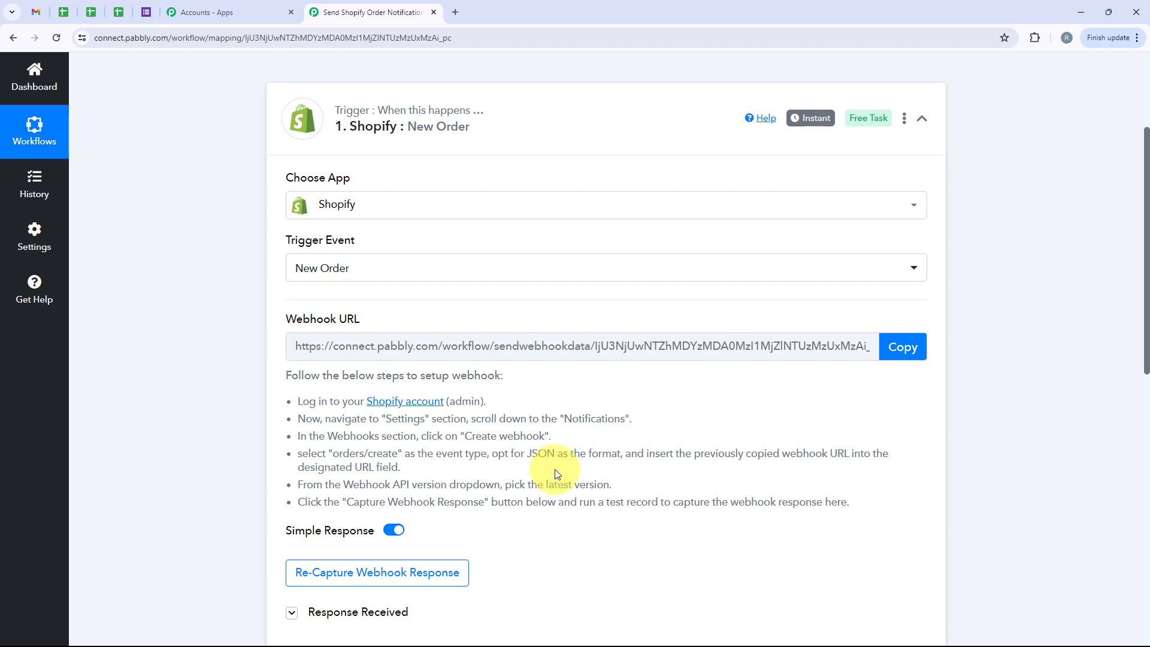
{"action": "scroll", "coordinate": [236, 415], "scroll_direction": "down", "scroll_amount": 4}
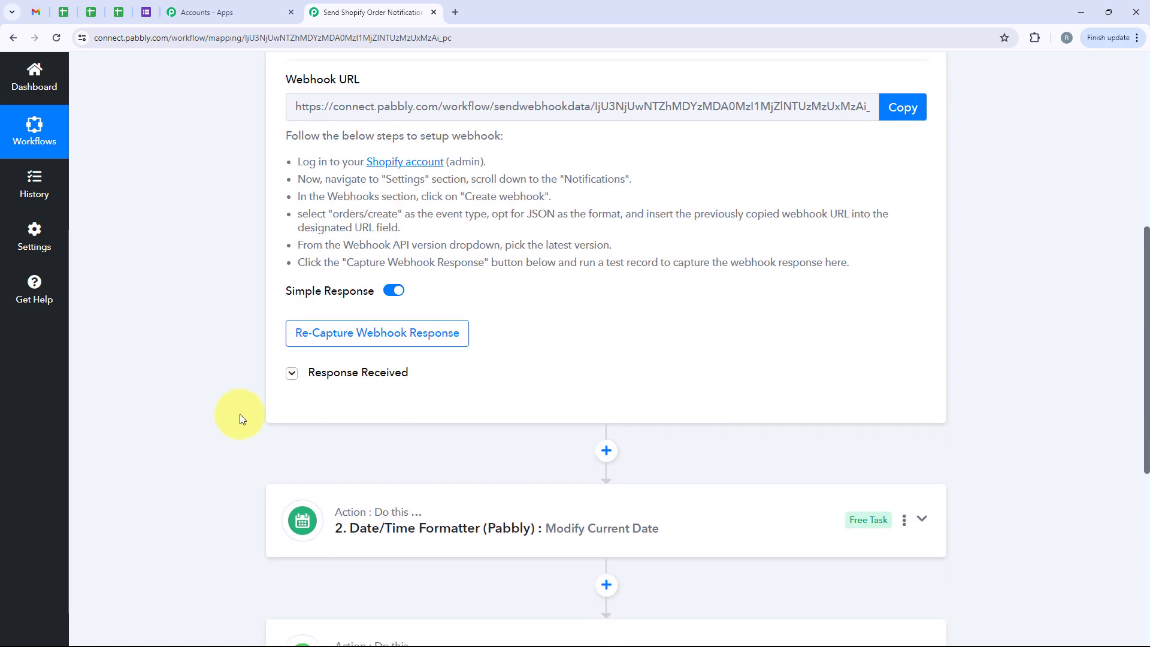
Expand the Shopify trigger's received response and examine the captured order fields, including the price and tax data.
{"action": "left_click", "coordinate": [334, 380]}
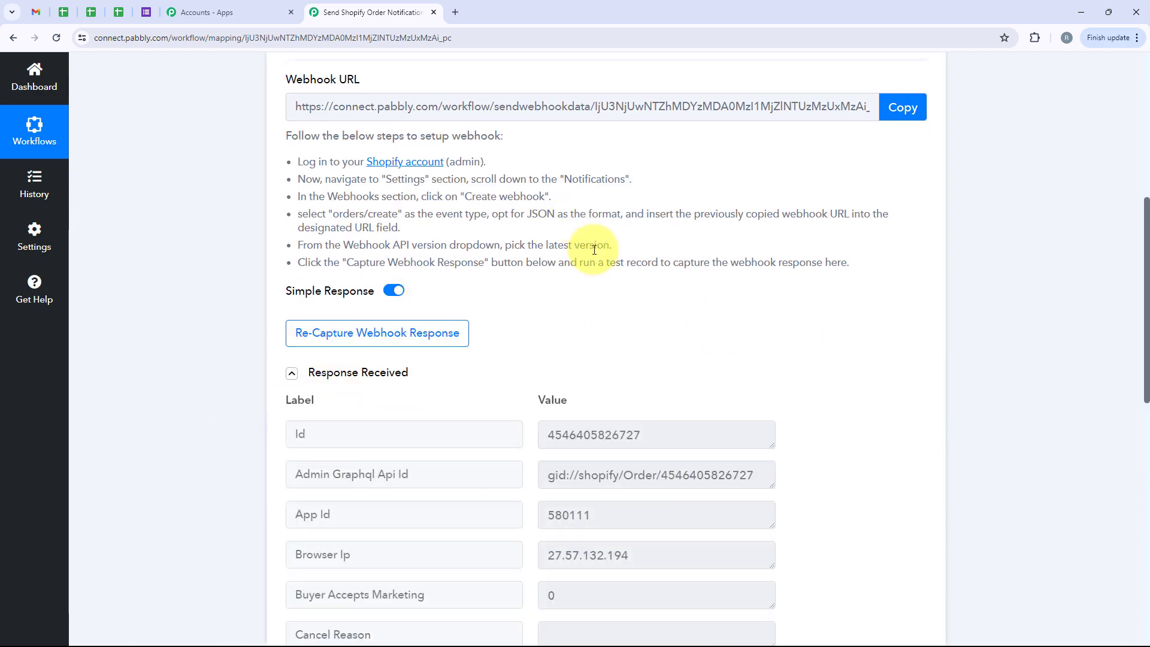
{"action": "scroll", "coordinate": [642, 251], "scroll_direction": "down", "scroll_amount": 5}
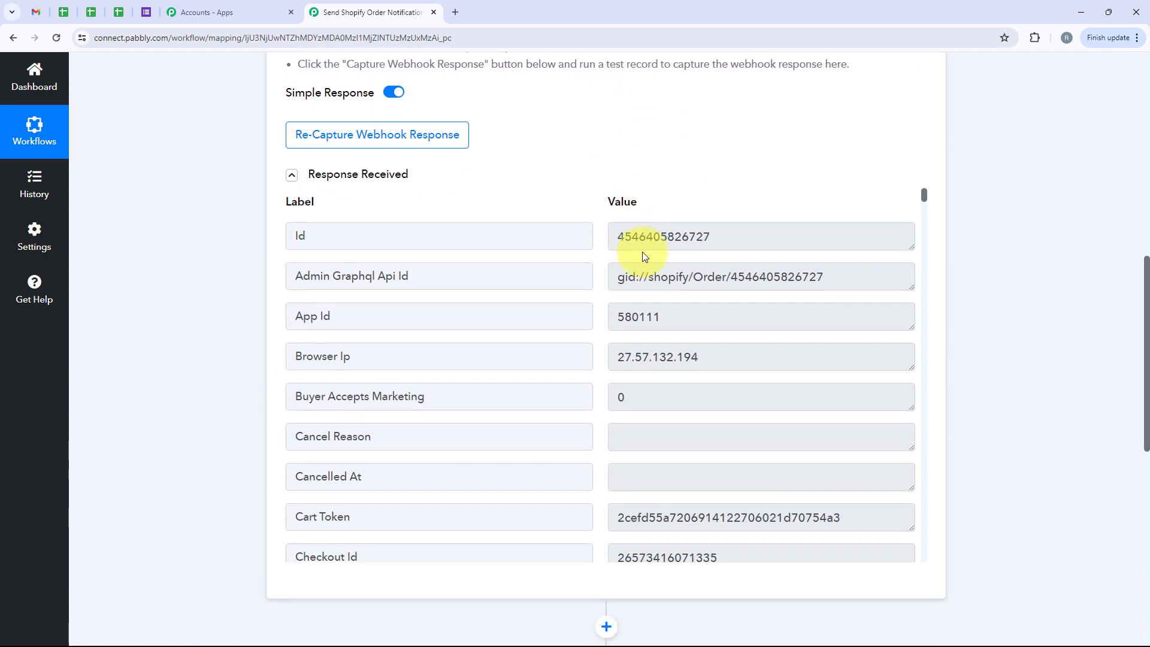
{"action": "scroll", "coordinate": [645, 235], "scroll_direction": "down", "scroll_amount": 10}
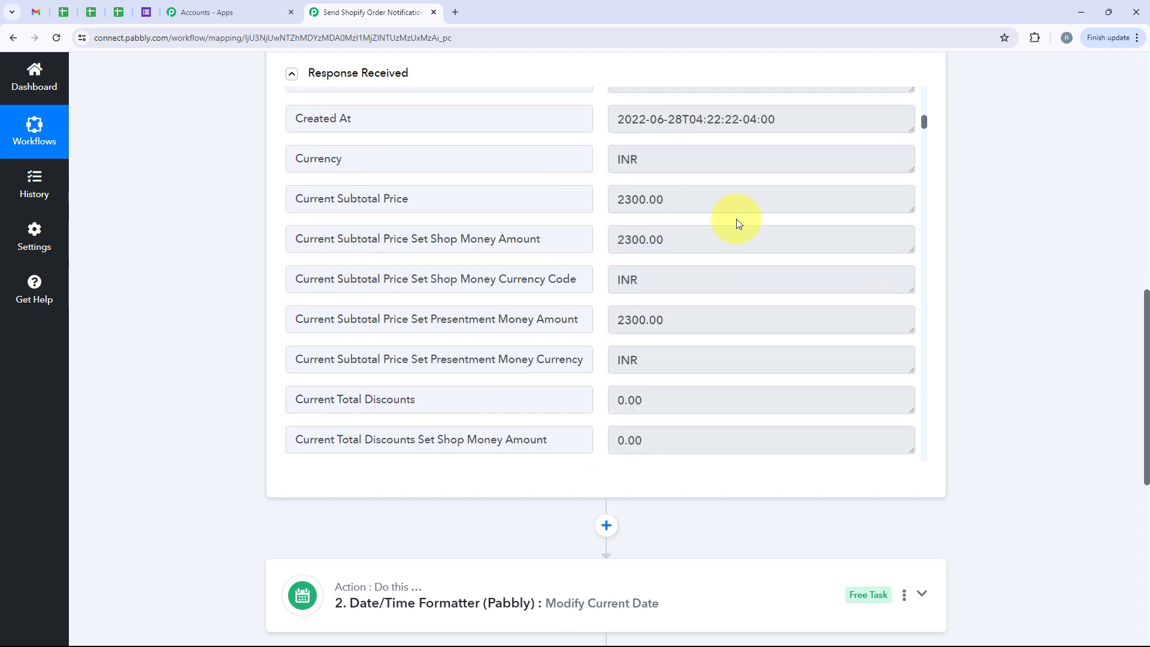
{"action": "left_click_drag", "start_coordinate": [683, 199], "coordinate": [534, 199]}
{"action": "left_click", "coordinate": [534, 199]}
{"action": "scroll", "coordinate": [534, 199], "scroll_direction": "down", "scroll_amount": 10}
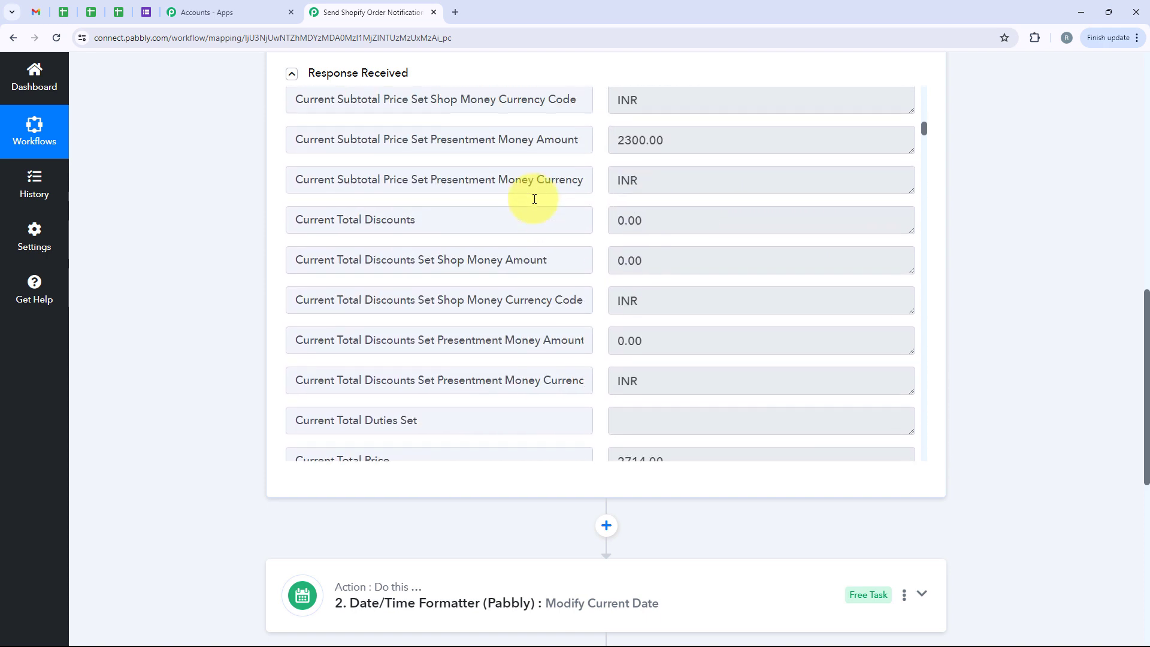
{"action": "scroll", "coordinate": [534, 199], "scroll_direction": "down", "scroll_amount": 20}
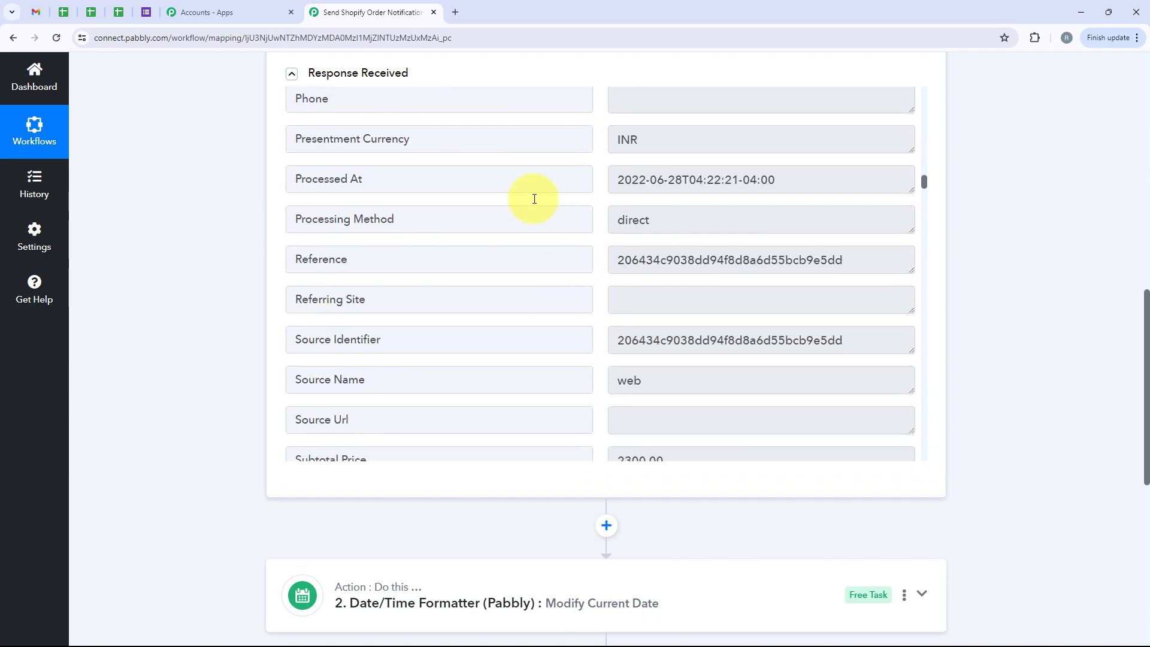
{"action": "scroll", "coordinate": [534, 198], "scroll_direction": "down", "scroll_amount": 6}
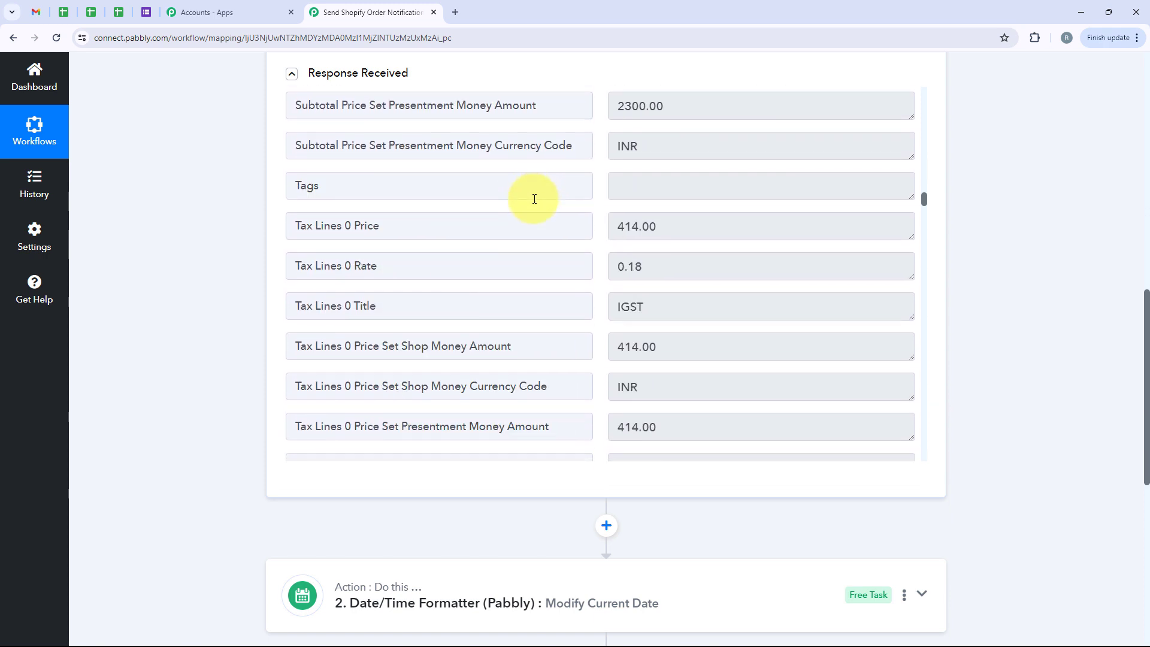
{"action": "scroll", "coordinate": [518, 482], "scroll_direction": "down", "scroll_amount": 3}
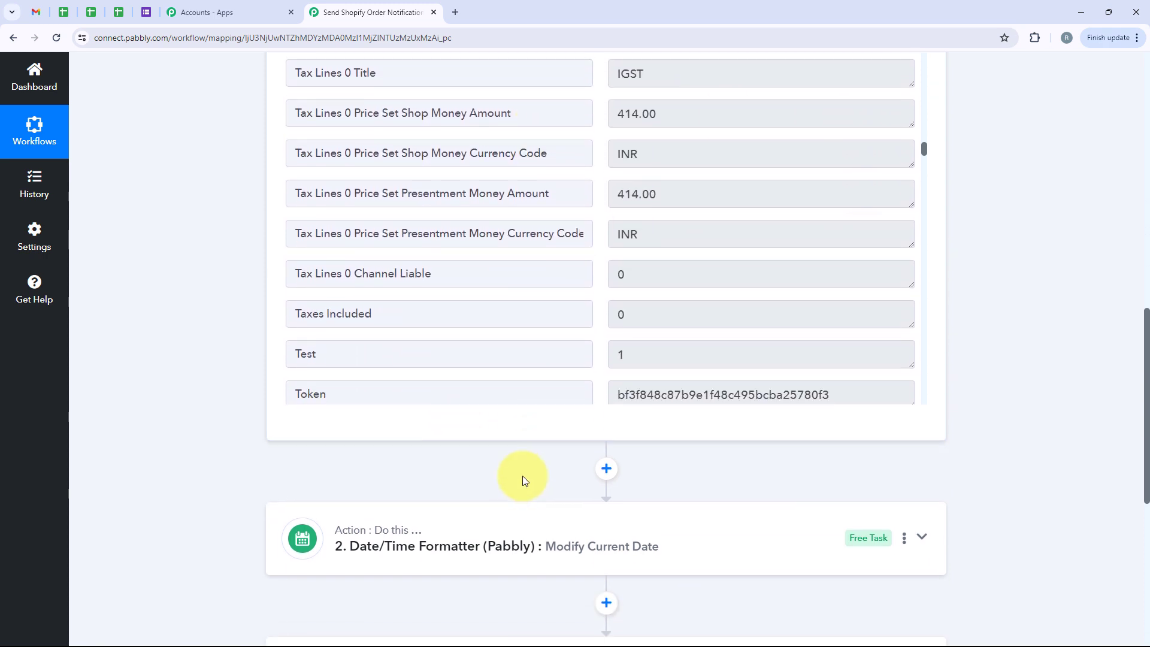
{"action": "scroll", "coordinate": [546, 480], "scroll_direction": "down", "scroll_amount": 2}
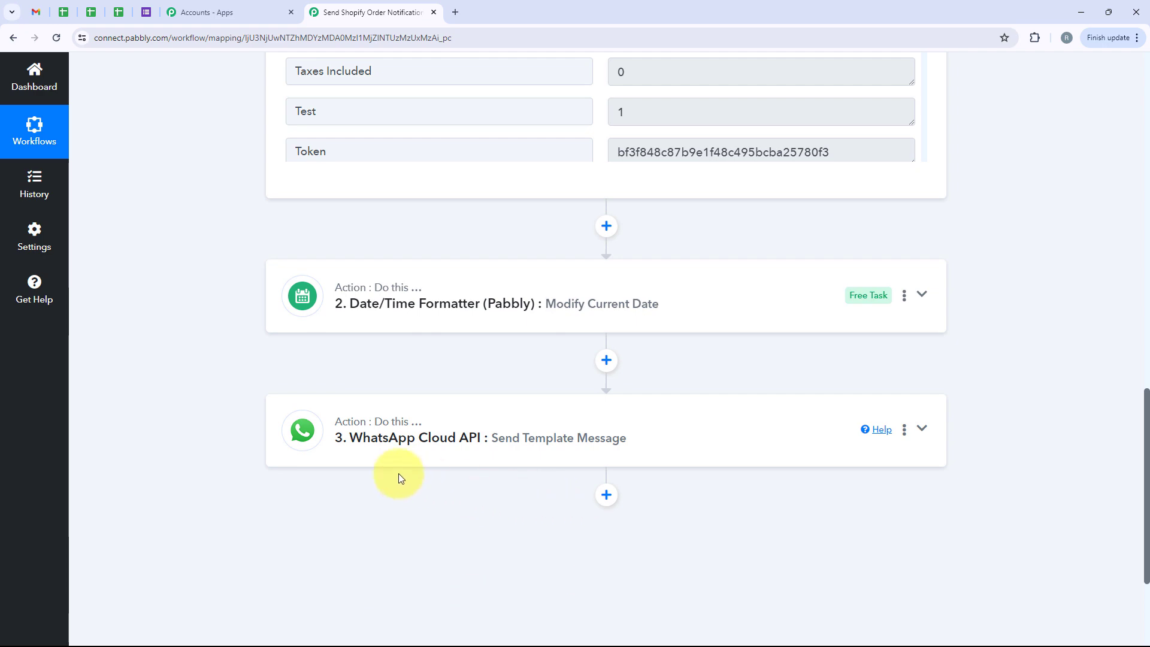
Open the Date/Time Formatter action and review its date format, time zone, operation, unit and value settings.
{"action": "left_click", "coordinate": [432, 311]}
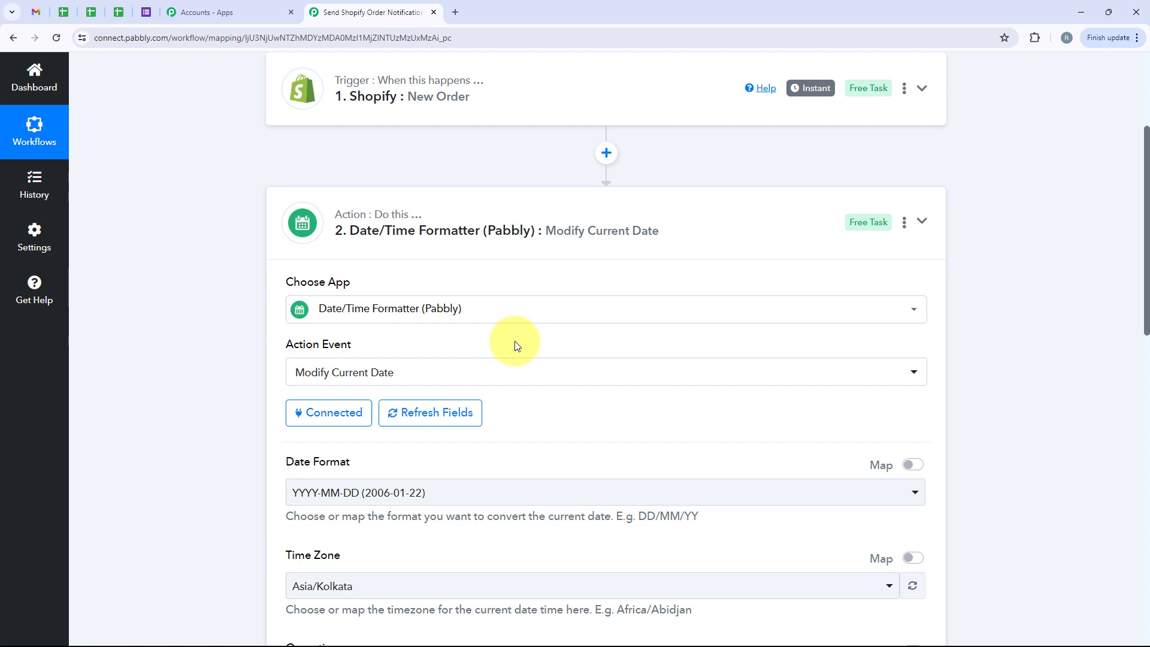
{"action": "scroll", "coordinate": [516, 346], "scroll_direction": "down", "scroll_amount": 3}
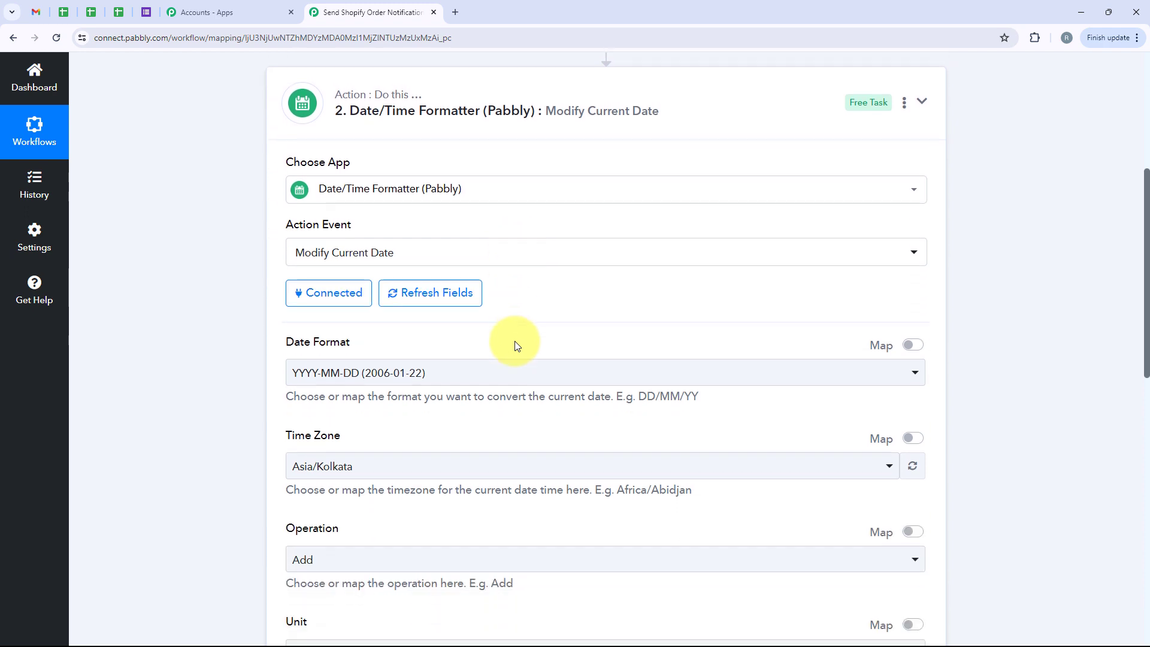
{"action": "scroll", "coordinate": [232, 320], "scroll_direction": "down", "scroll_amount": 1}
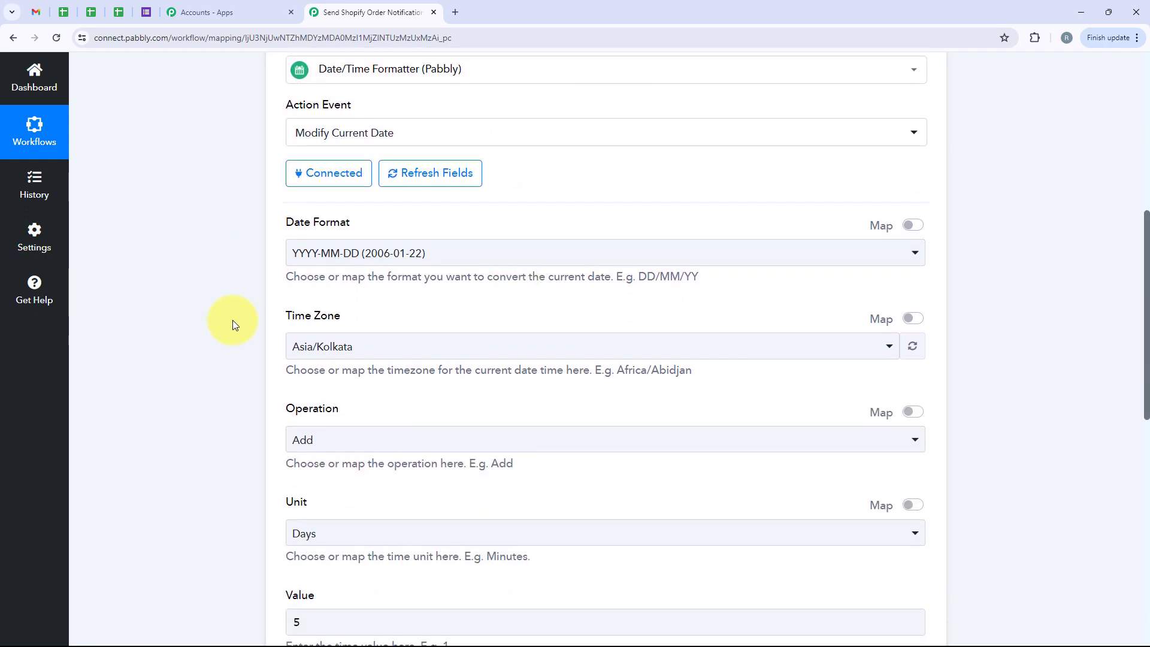
{"action": "left_click_drag", "start_coordinate": [282, 227], "coordinate": [384, 232]}
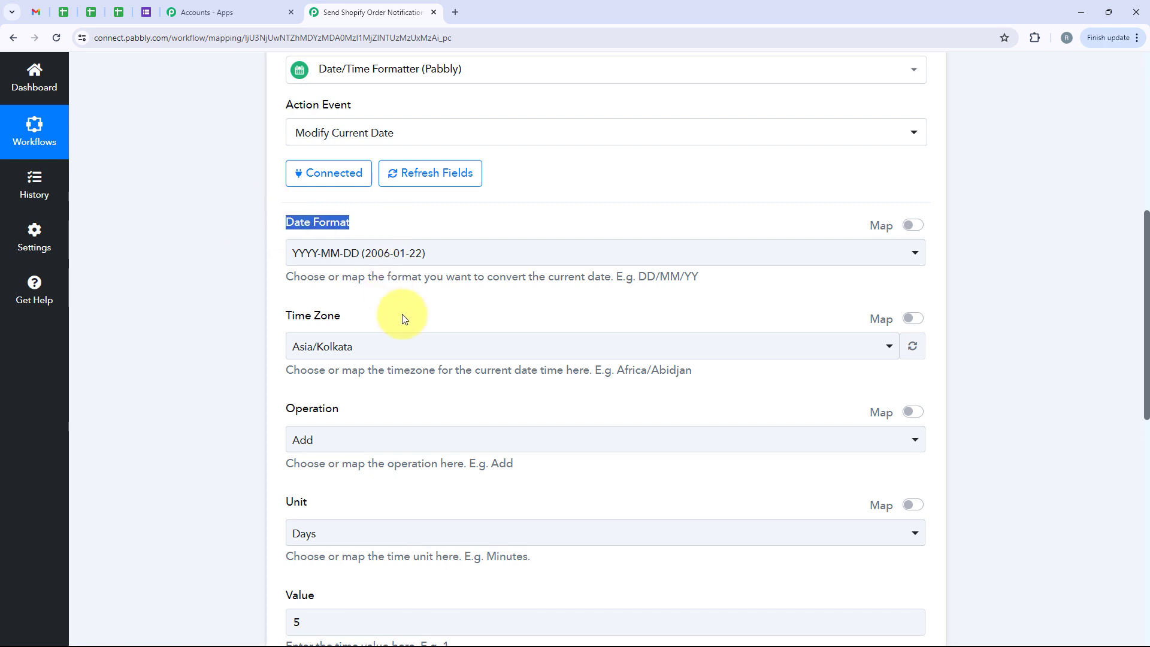
{"action": "left_click_drag", "start_coordinate": [402, 312], "coordinate": [285, 348]}
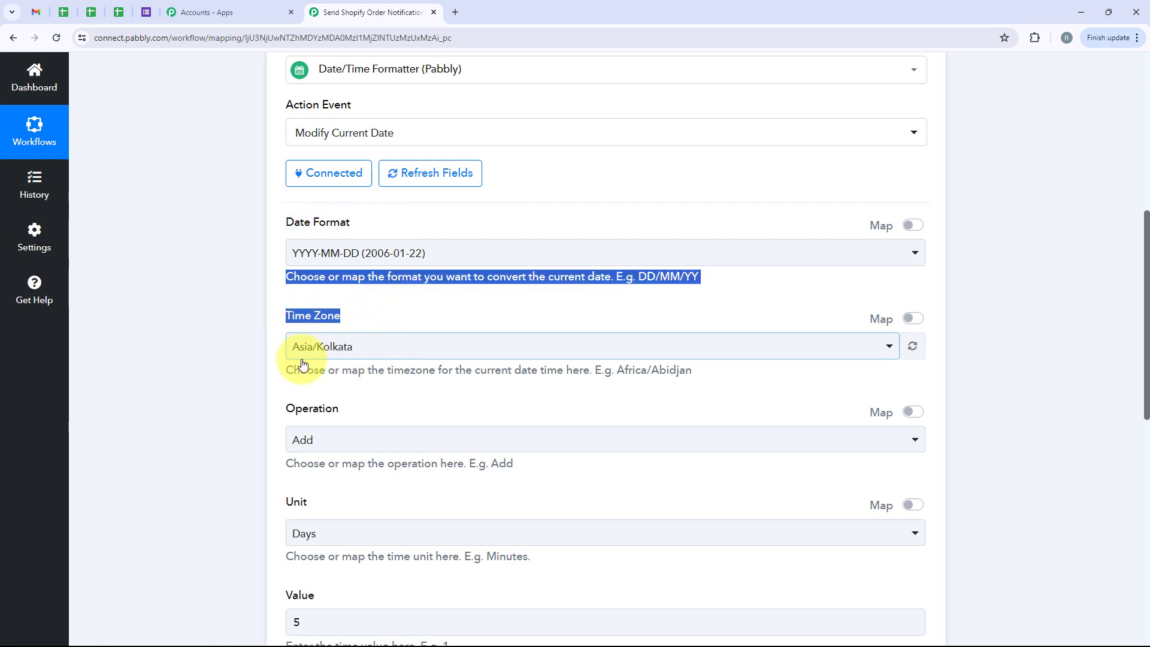
{"action": "left_click", "coordinate": [199, 333]}
{"action": "scroll", "coordinate": [197, 328], "scroll_direction": "down", "scroll_amount": 3}
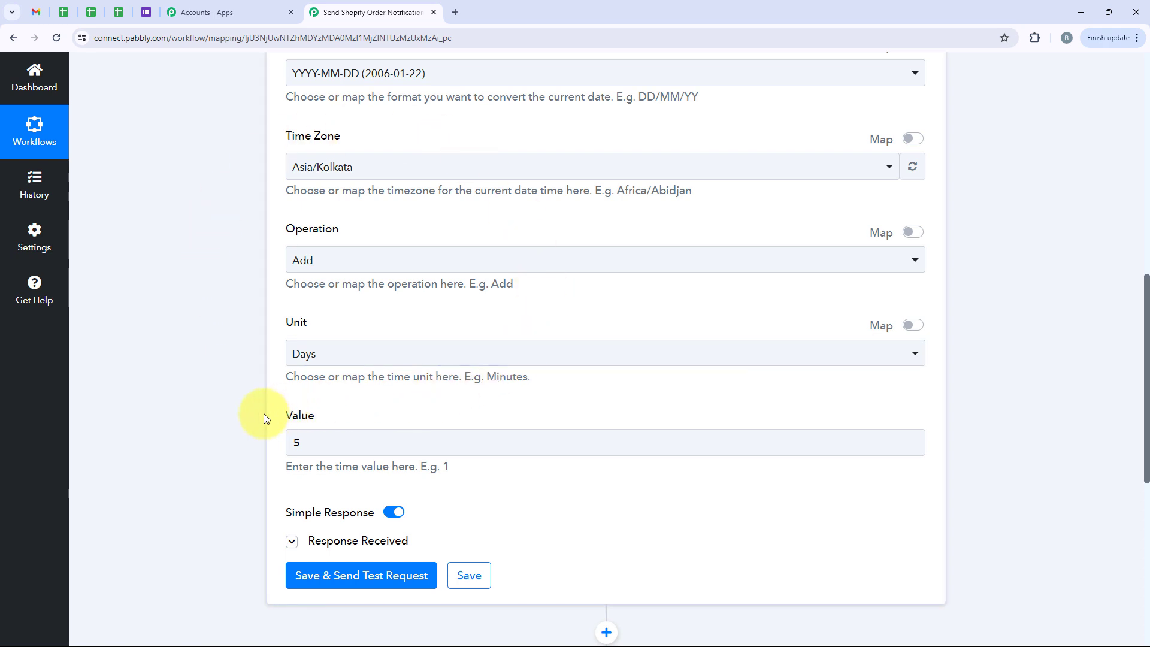
{"action": "left_click_drag", "start_coordinate": [263, 413], "coordinate": [367, 416]}
{"action": "scroll", "coordinate": [240, 446], "scroll_direction": "down", "scroll_amount": 5}
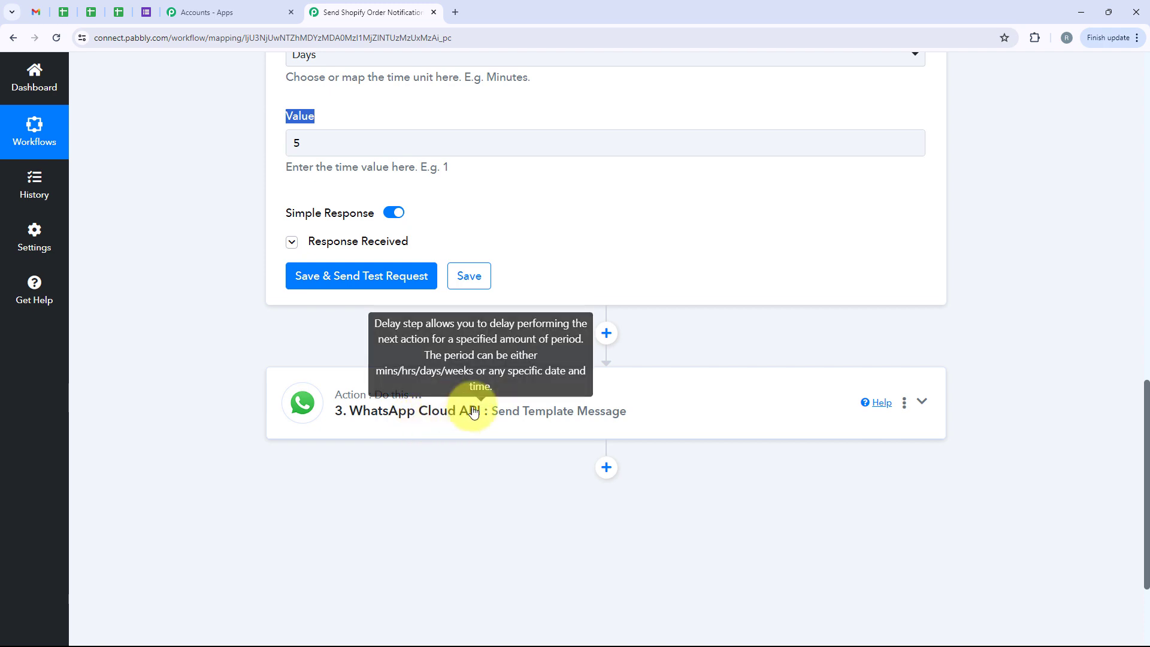
Open the WhatsApp Cloud API Send Template Message action and review its template name, language code, template ID and recipient number mapping.
{"action": "left_click", "coordinate": [420, 427]}
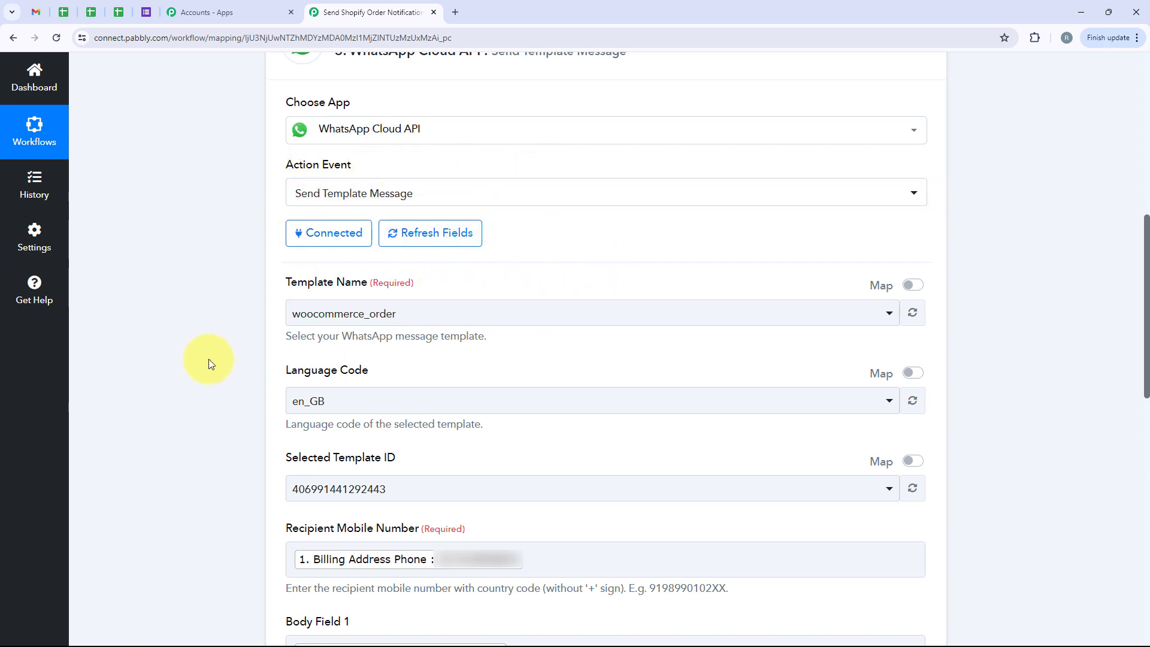
{"action": "scroll", "coordinate": [383, 345], "scroll_direction": "down", "scroll_amount": 2}
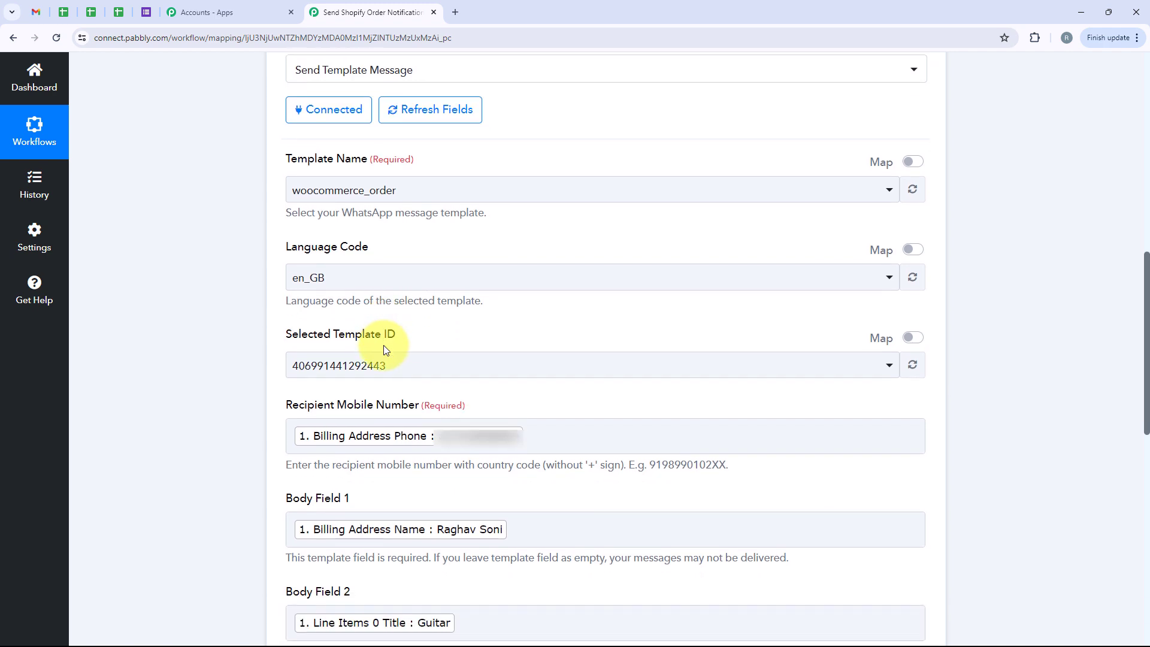
{"action": "scroll", "coordinate": [383, 345], "scroll_direction": "down", "scroll_amount": 5}
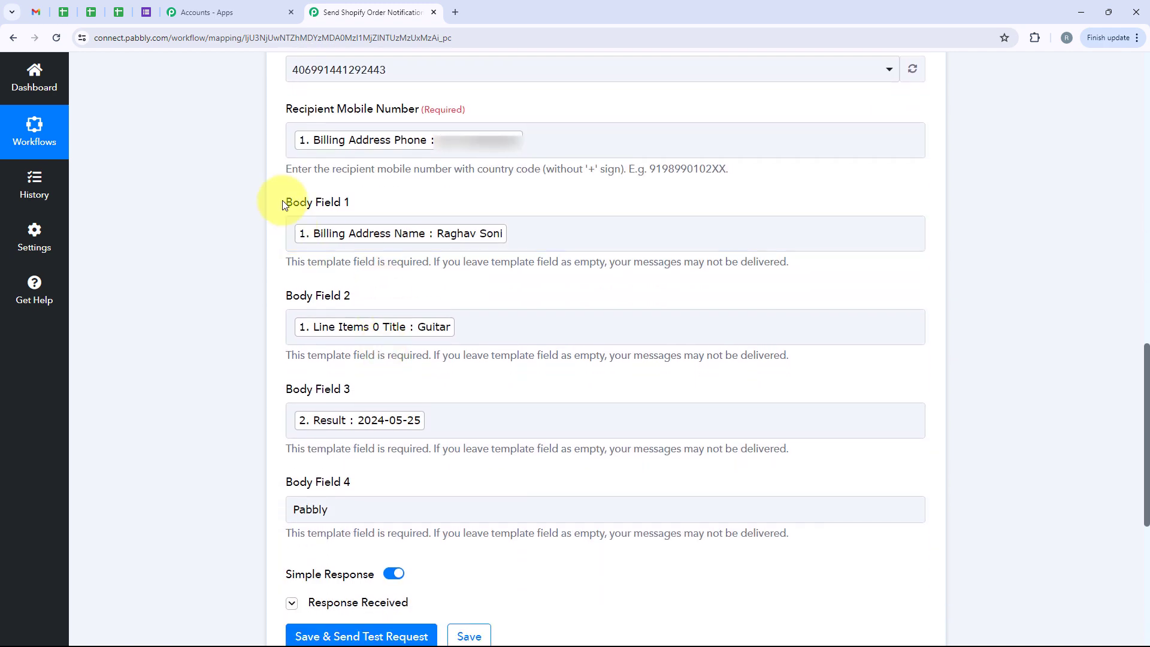
Review what is mapped in Body Fields 1 to 4 of the WhatsApp template message action.
{"action": "left_click_drag", "start_coordinate": [283, 202], "coordinate": [347, 208]}
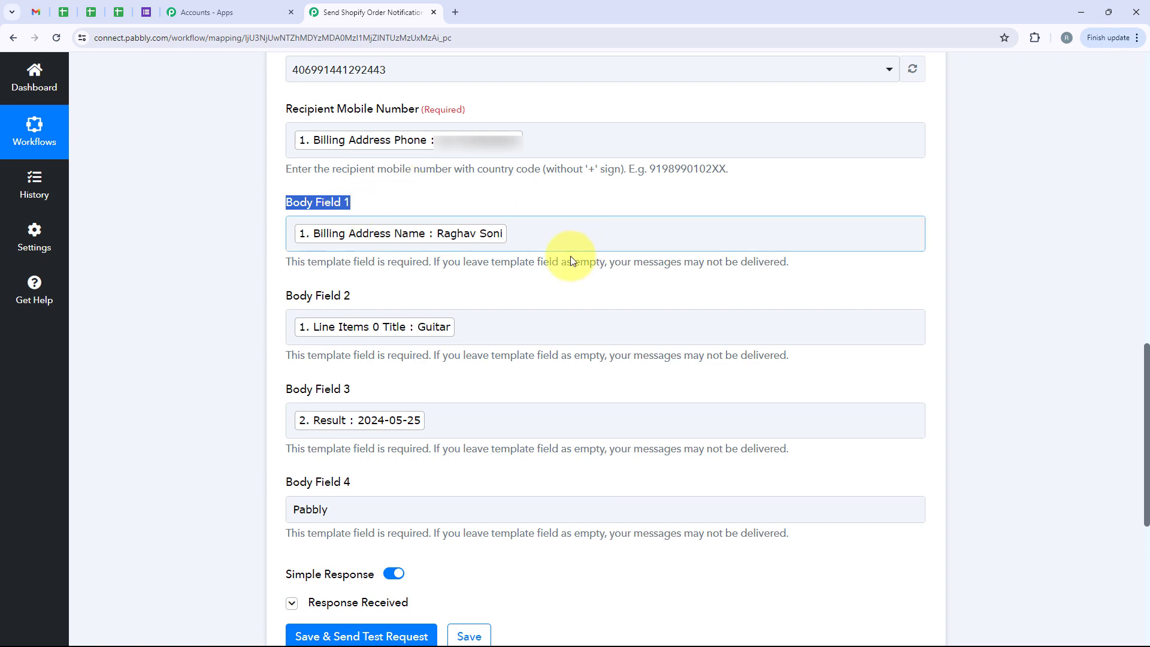
{"action": "left_click_drag", "start_coordinate": [280, 295], "coordinate": [313, 289]}
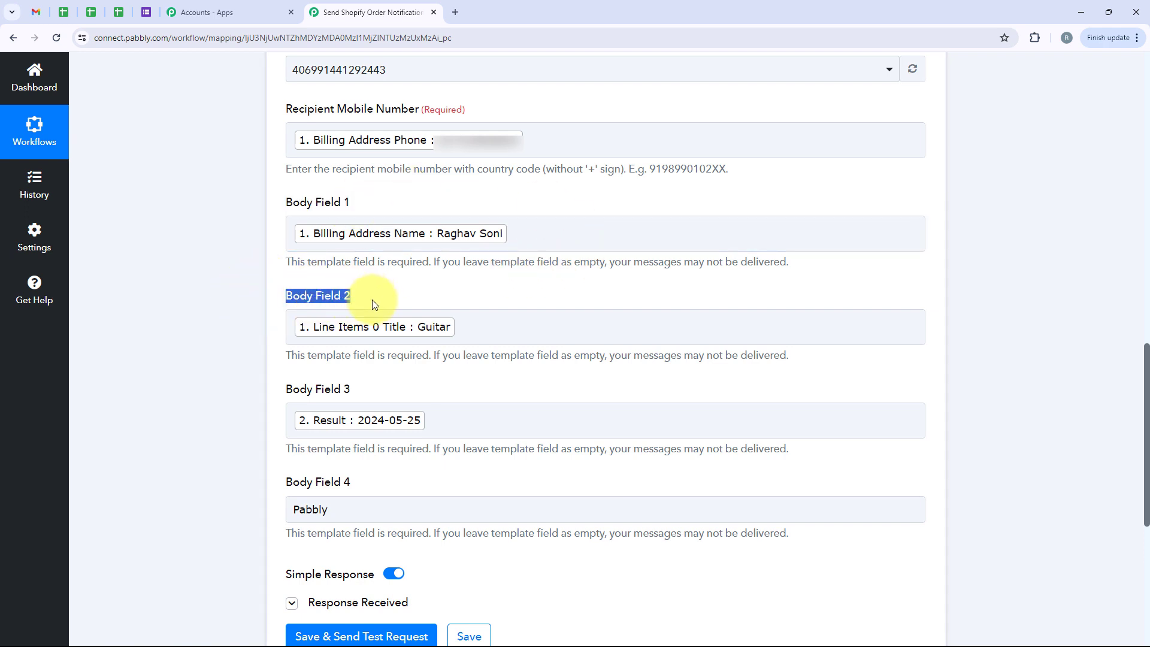
{"action": "left_click_drag", "start_coordinate": [290, 393], "coordinate": [346, 410]}
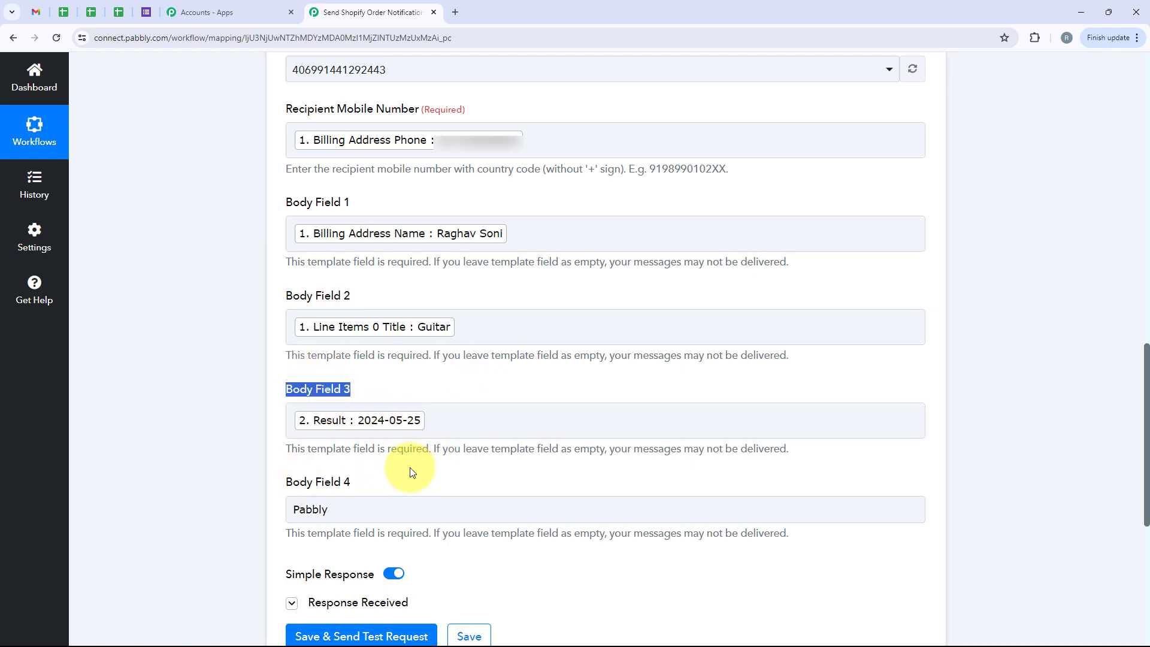
{"action": "left_click", "coordinate": [359, 492]}
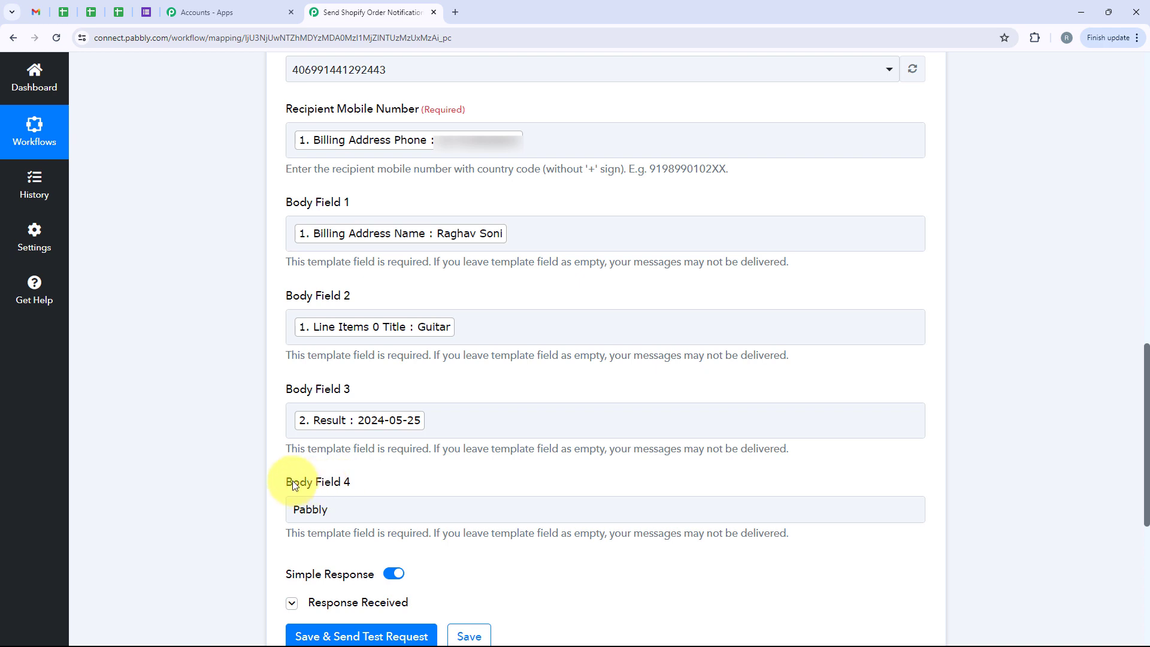
{"action": "left_click_drag", "start_coordinate": [341, 511], "coordinate": [251, 515]}
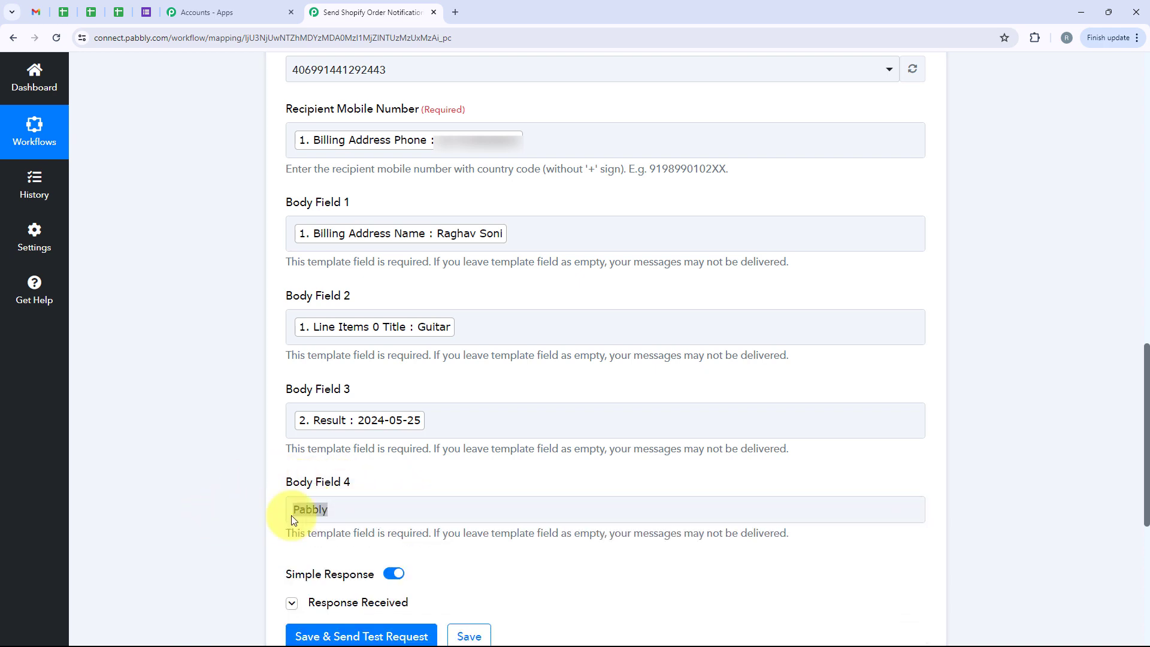
{"action": "left_click", "coordinate": [323, 514]}
{"action": "scroll", "coordinate": [496, 455], "scroll_direction": "down", "scroll_amount": 2}
{"action": "left_click", "coordinate": [244, 521]}
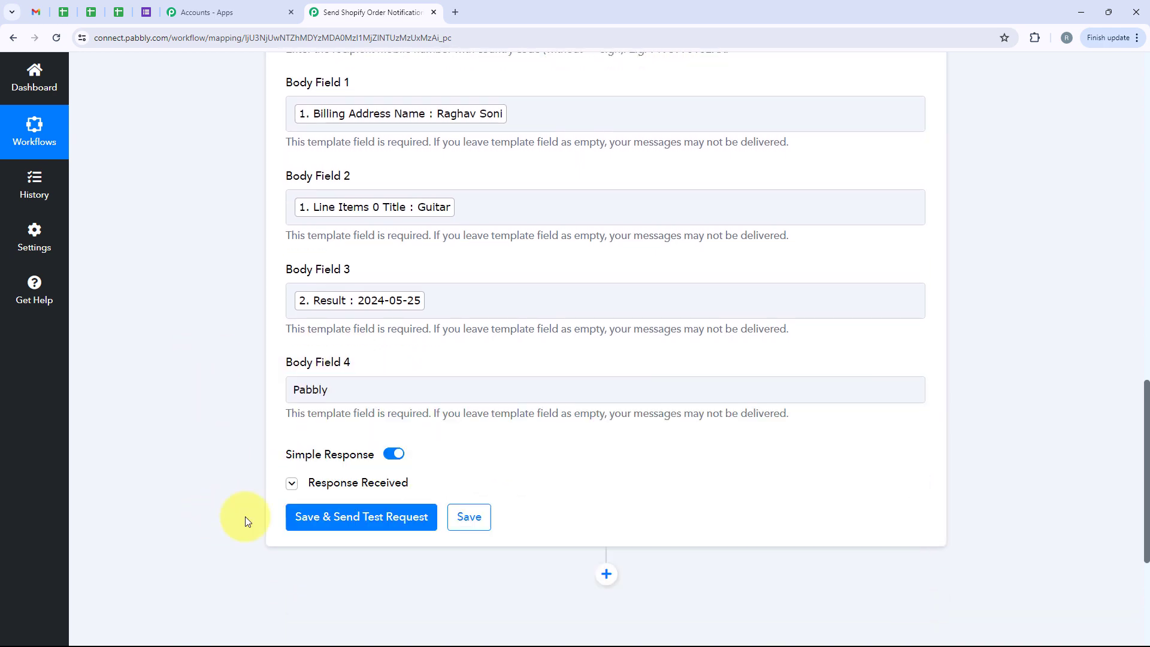
{"action": "left_click", "coordinate": [342, 484]}
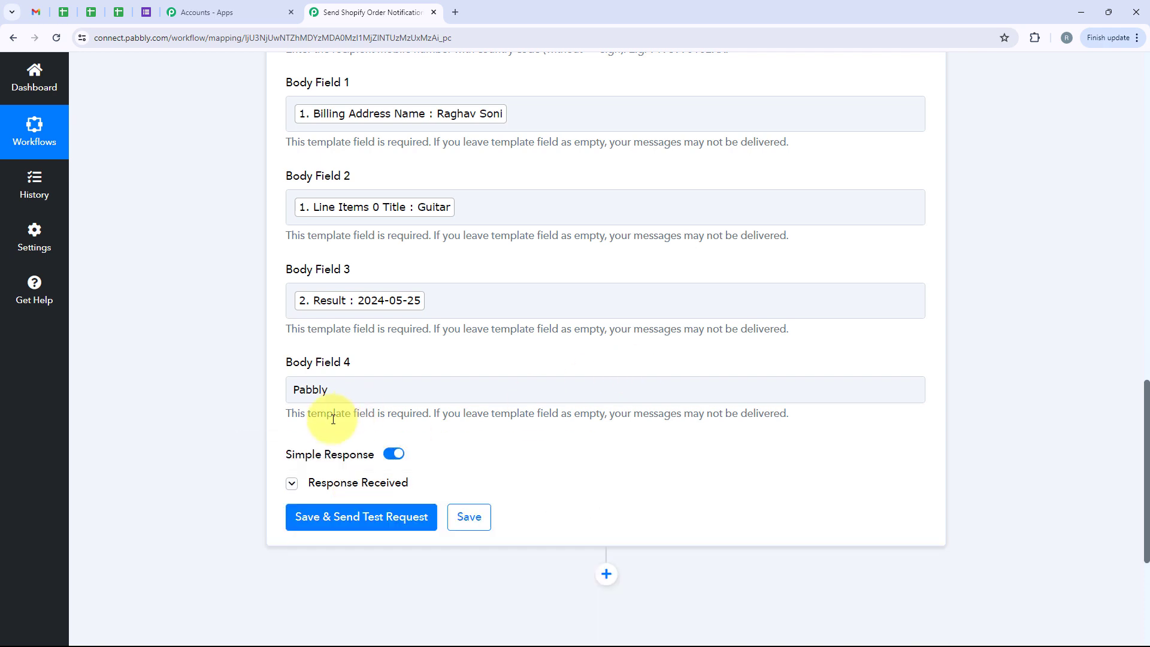
{"action": "scroll", "coordinate": [331, 418], "scroll_direction": "up", "scroll_amount": 1}
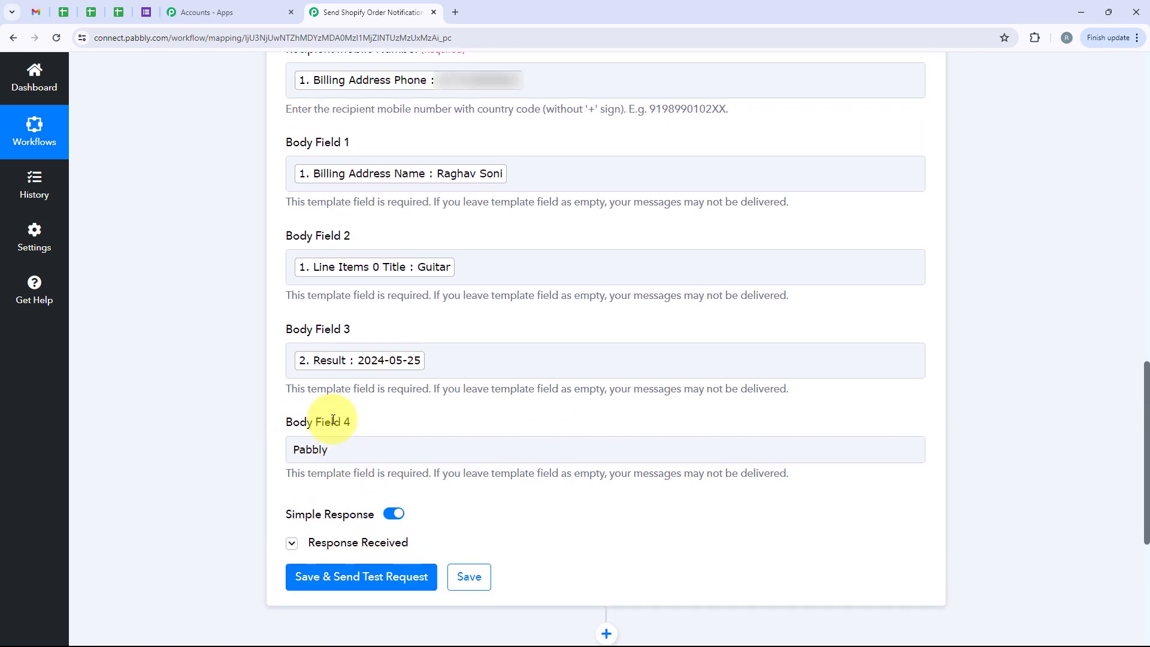
{"action": "scroll", "coordinate": [333, 419], "scroll_direction": "down", "scroll_amount": 1}
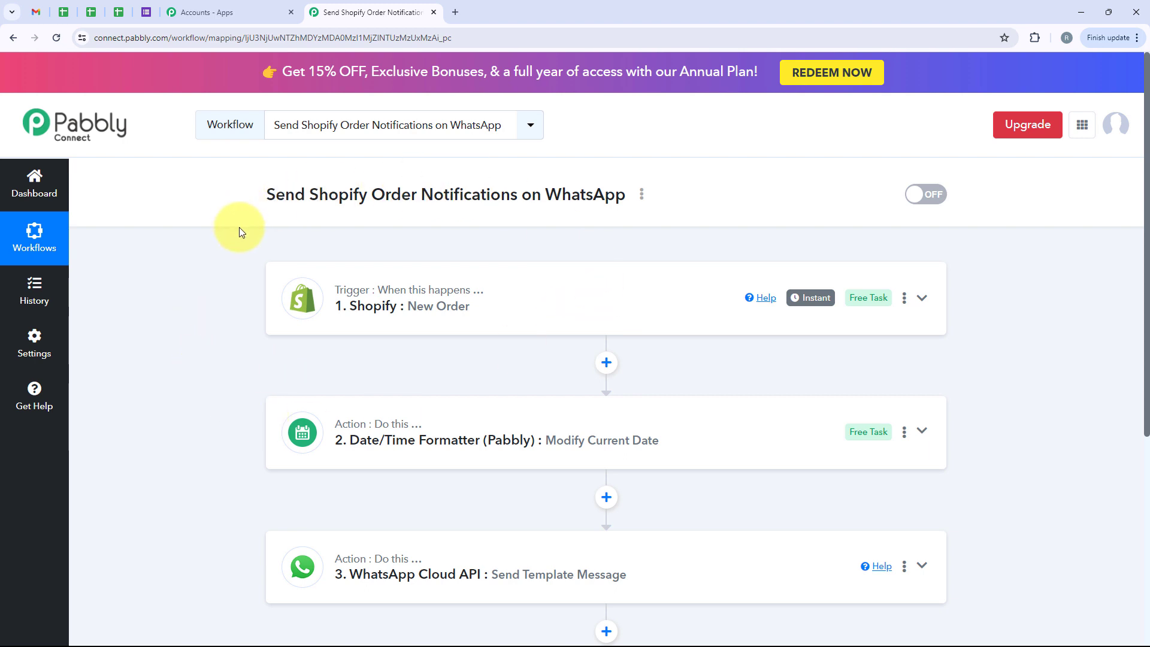
Open the Send Email for WooCommerce Purchase workflow and examine its WooCommerce trigger's app, event, webhook URL and setup instructions.
{"action": "left_click", "coordinate": [14, 38]}
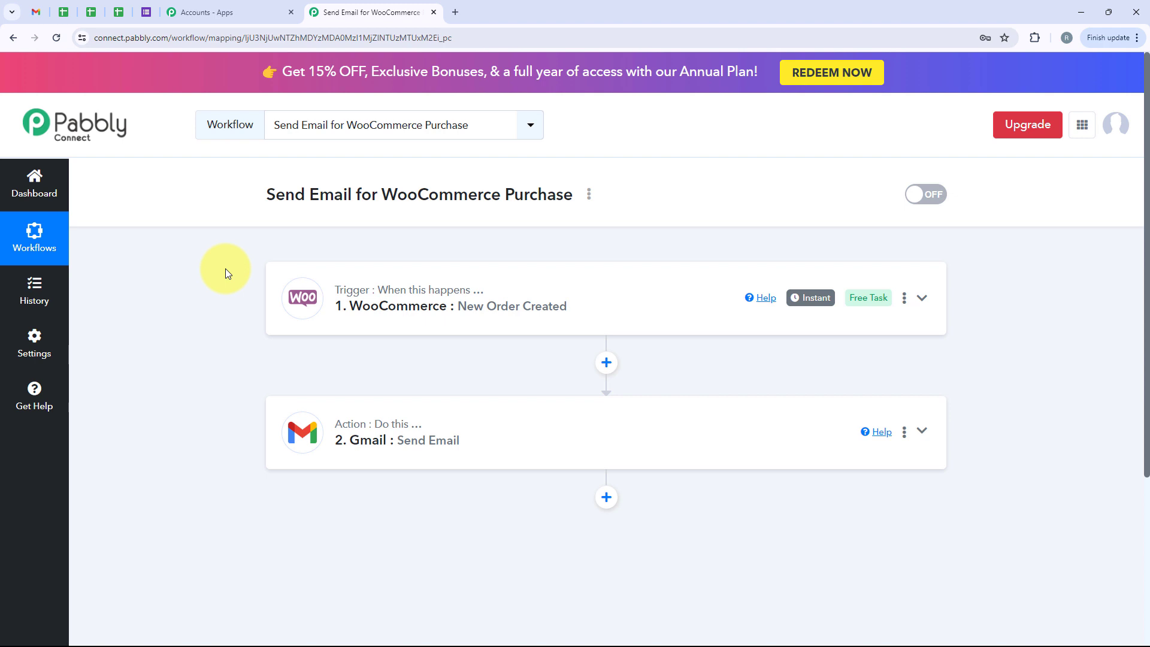
{"action": "left_click", "coordinate": [419, 292]}
{"action": "scroll", "coordinate": [437, 388], "scroll_direction": "down", "scroll_amount": 1}
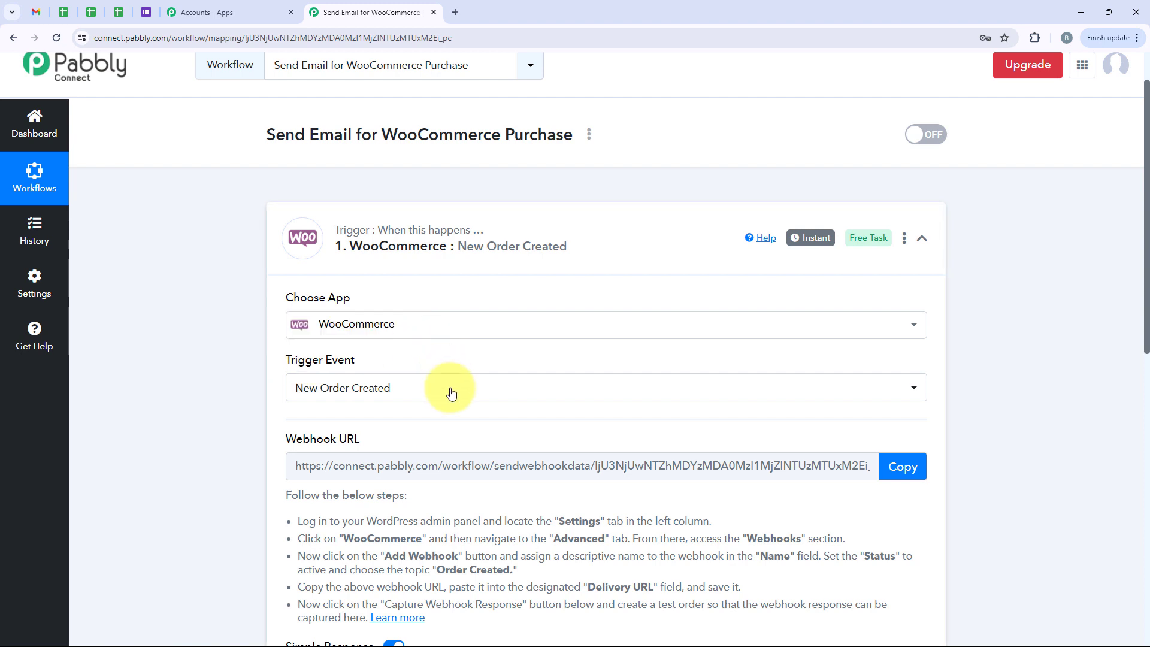
{"action": "scroll", "coordinate": [311, 405], "scroll_direction": "down", "scroll_amount": 1}
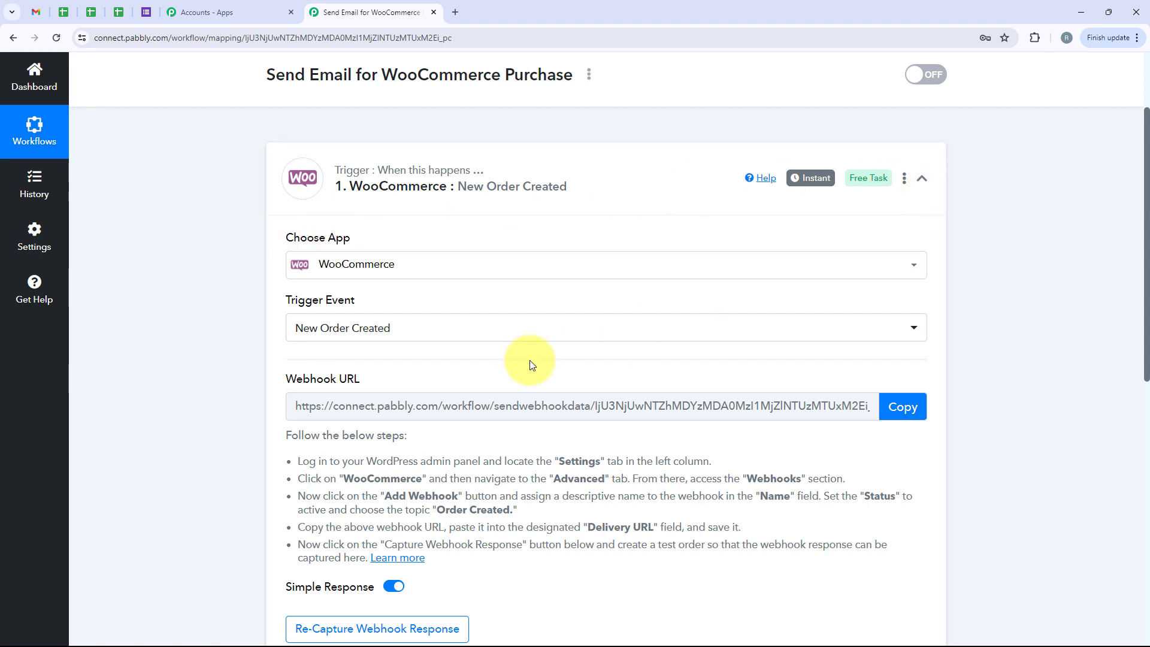
{"action": "scroll", "coordinate": [529, 360], "scroll_direction": "down", "scroll_amount": 2}
{"action": "left_click_drag", "start_coordinate": [257, 264], "coordinate": [418, 249]}
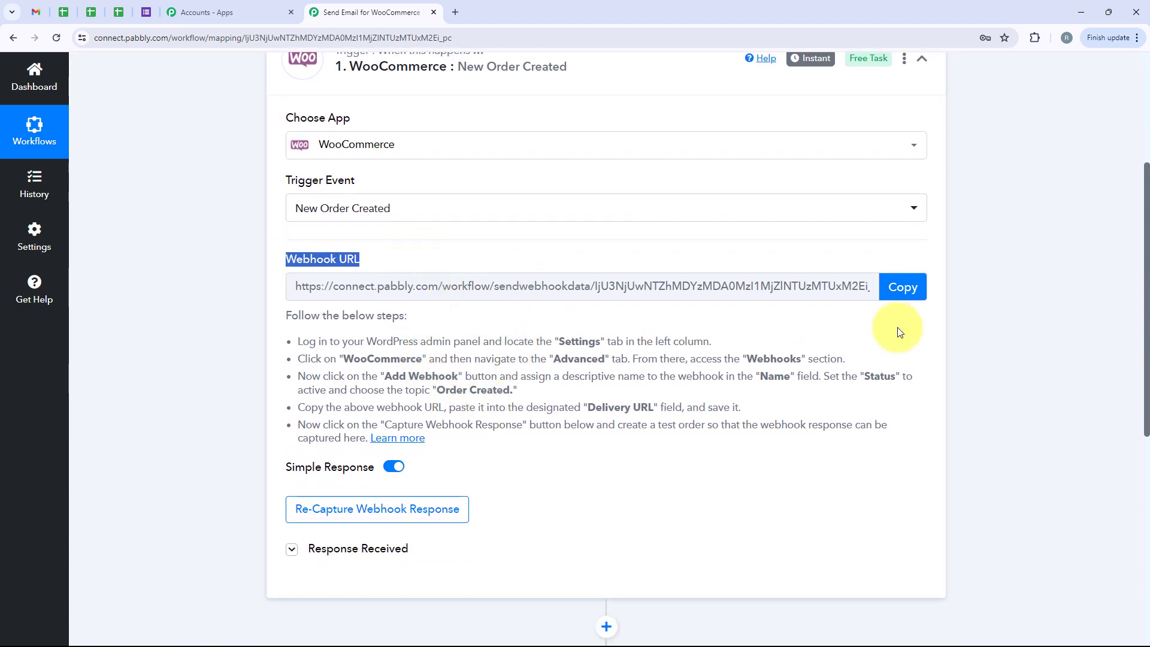
{"action": "scroll", "coordinate": [385, 416], "scroll_direction": "down", "scroll_amount": 1}
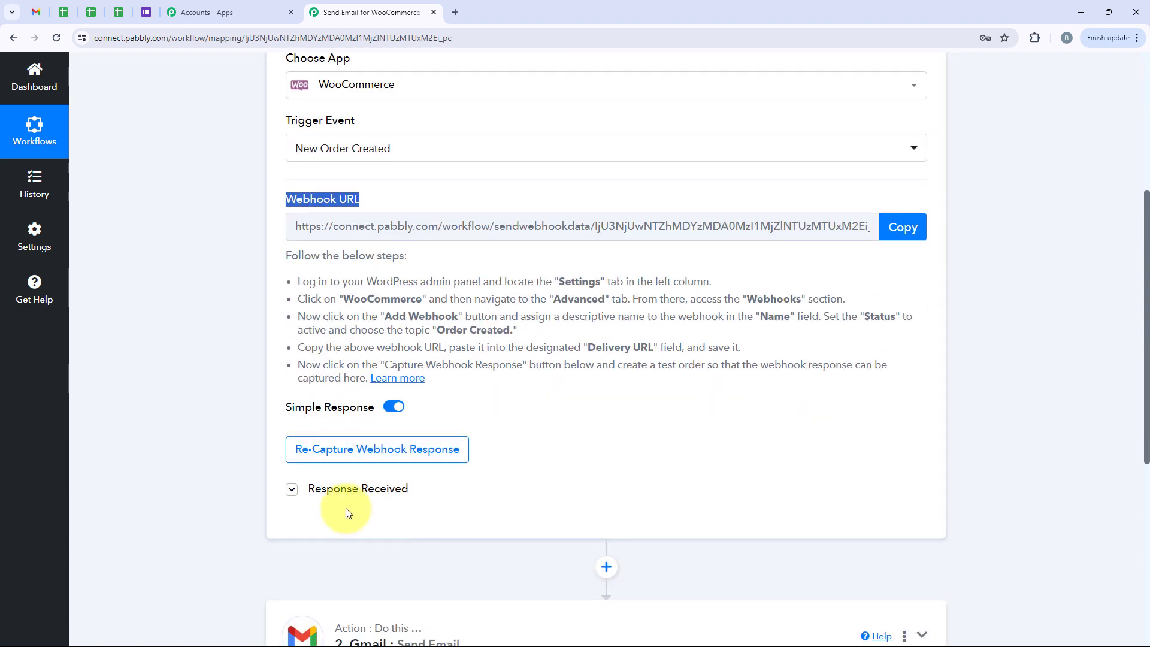
Expand the WooCommerce trigger's received response and examine the captured order fields down to the line item details.
{"action": "left_click", "coordinate": [361, 486]}
{"action": "scroll", "coordinate": [706, 243], "scroll_direction": "down", "scroll_amount": 5}
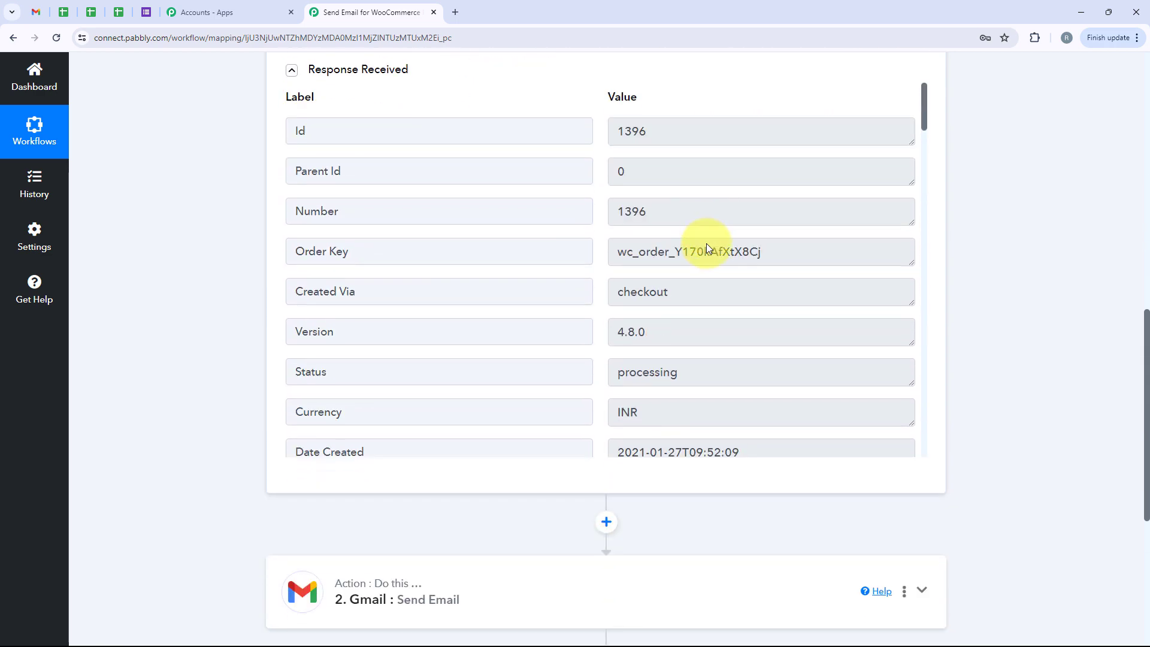
{"action": "scroll", "coordinate": [707, 243], "scroll_direction": "down", "scroll_amount": 10}
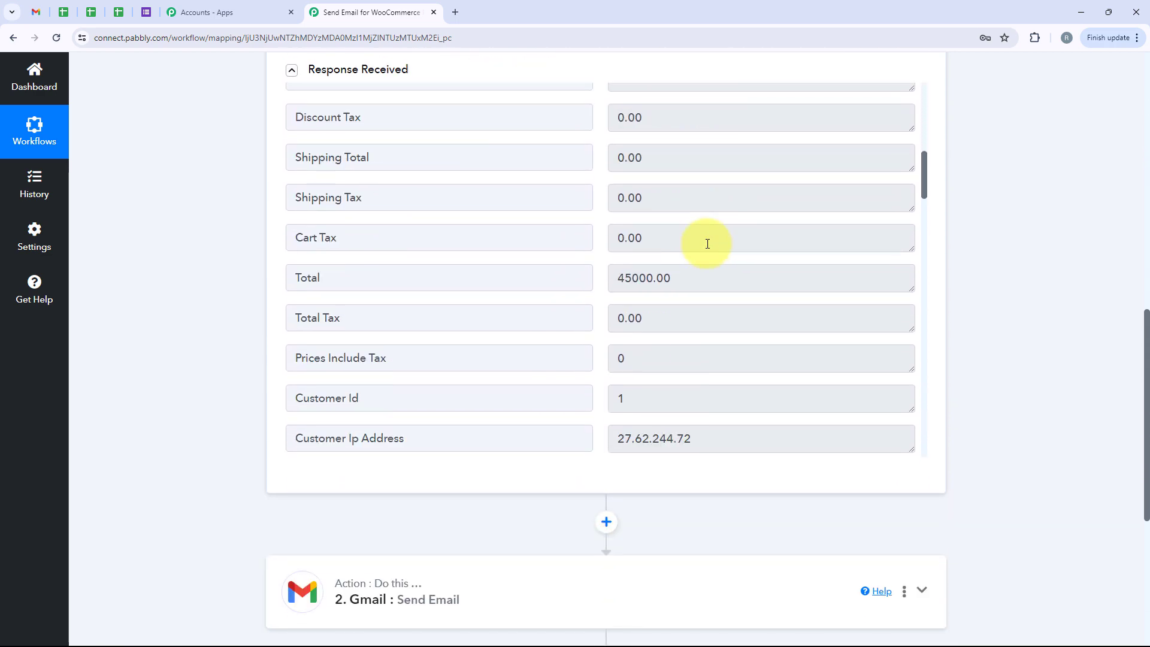
{"action": "scroll", "coordinate": [707, 243], "scroll_direction": "down", "scroll_amount": 15}
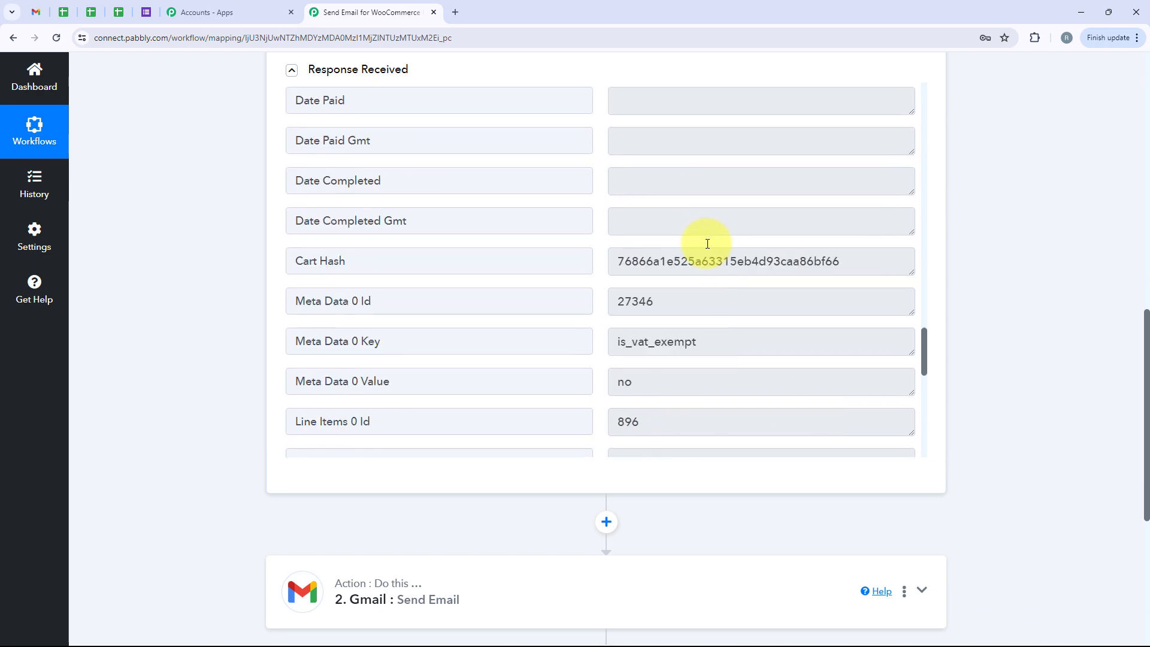
{"action": "scroll", "coordinate": [707, 243], "scroll_direction": "down", "scroll_amount": 1}
{"action": "scroll", "coordinate": [1009, 180], "scroll_direction": "down", "scroll_amount": 2}
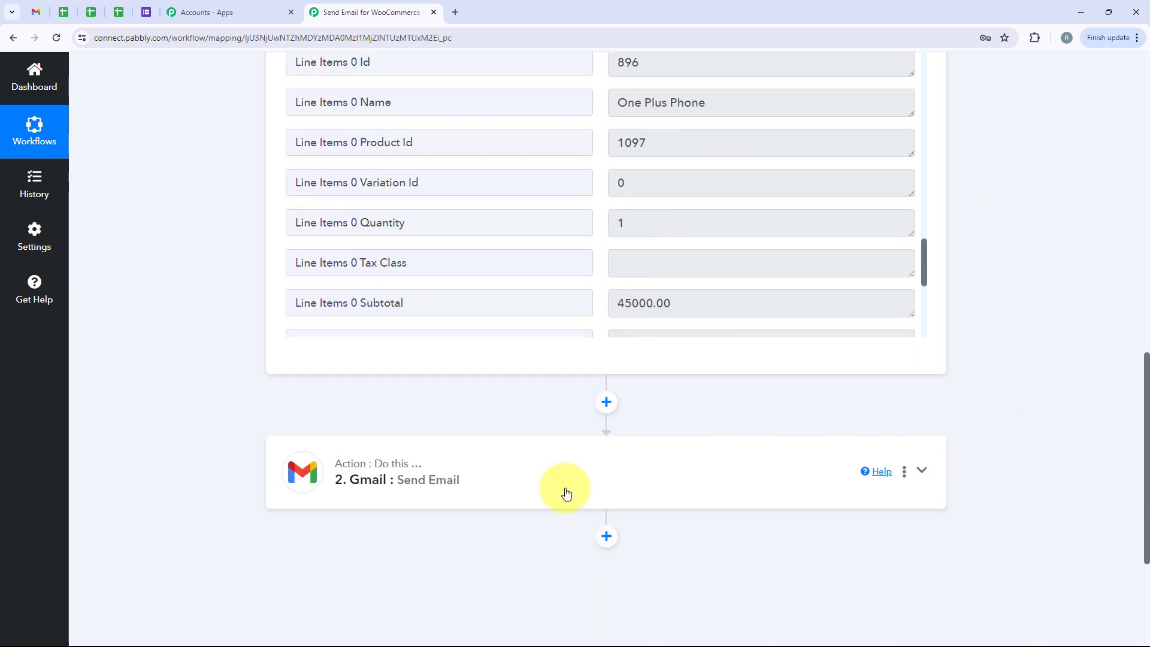
Open the Gmail Send Email action and review its recipient, sender name, subject, content type, email content and attachment settings.
{"action": "left_click", "coordinate": [419, 508]}
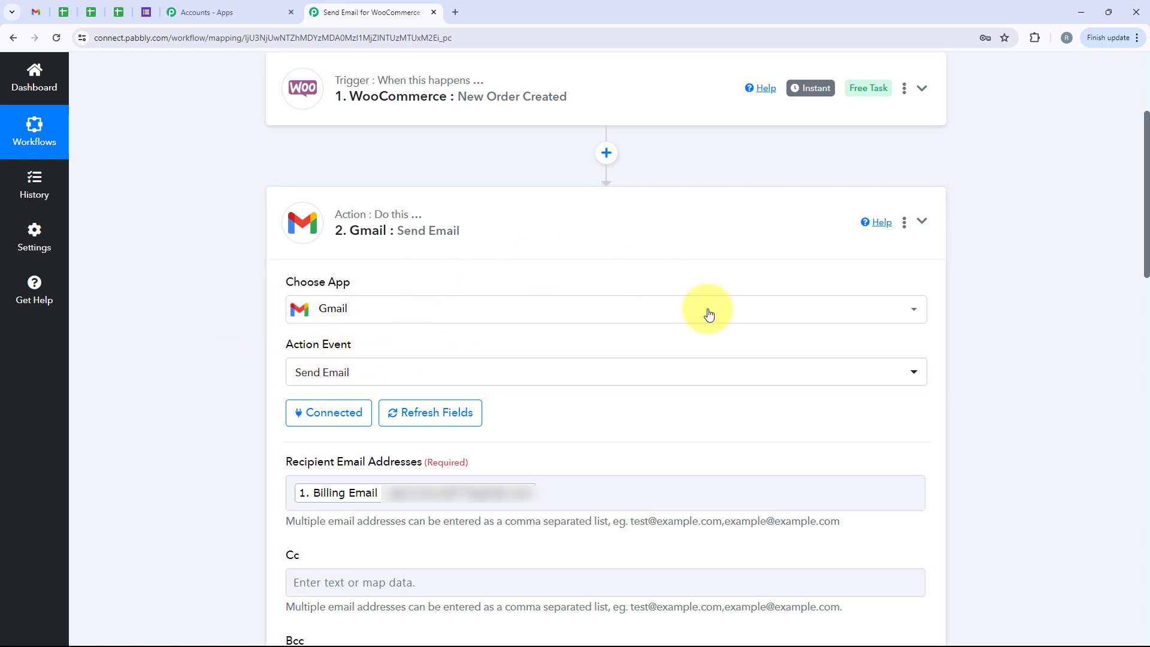
{"action": "scroll", "coordinate": [710, 314], "scroll_direction": "down", "scroll_amount": 5}
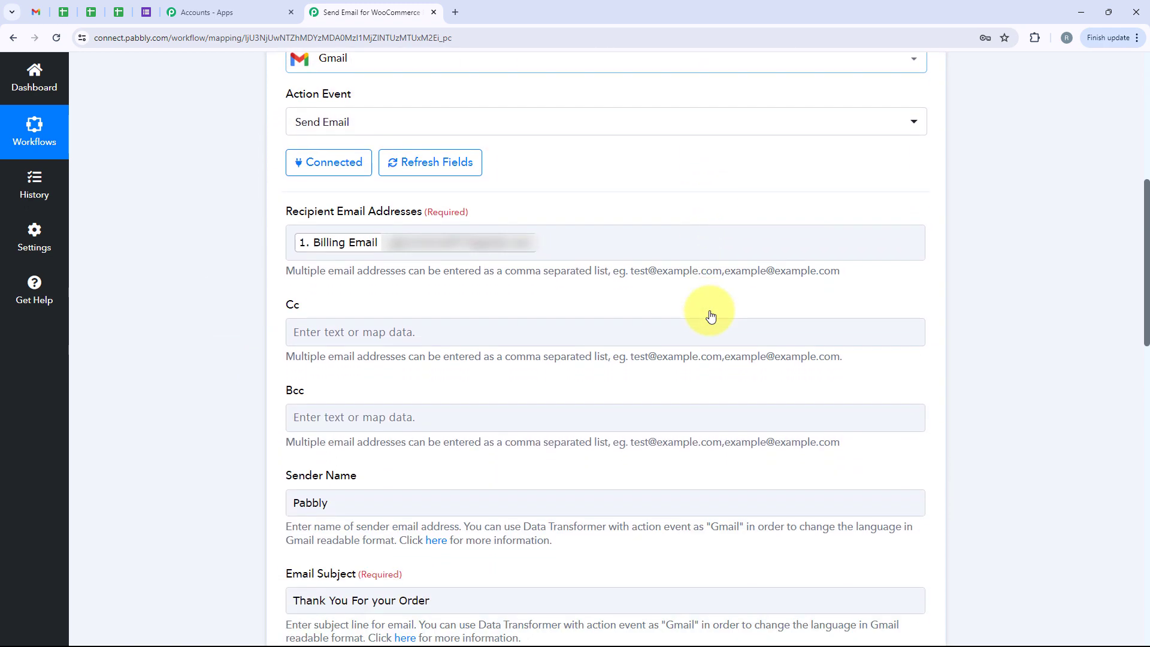
{"action": "scroll", "coordinate": [710, 310], "scroll_direction": "down", "scroll_amount": 1}
{"action": "scroll", "coordinate": [359, 269], "scroll_direction": "down", "scroll_amount": 1}
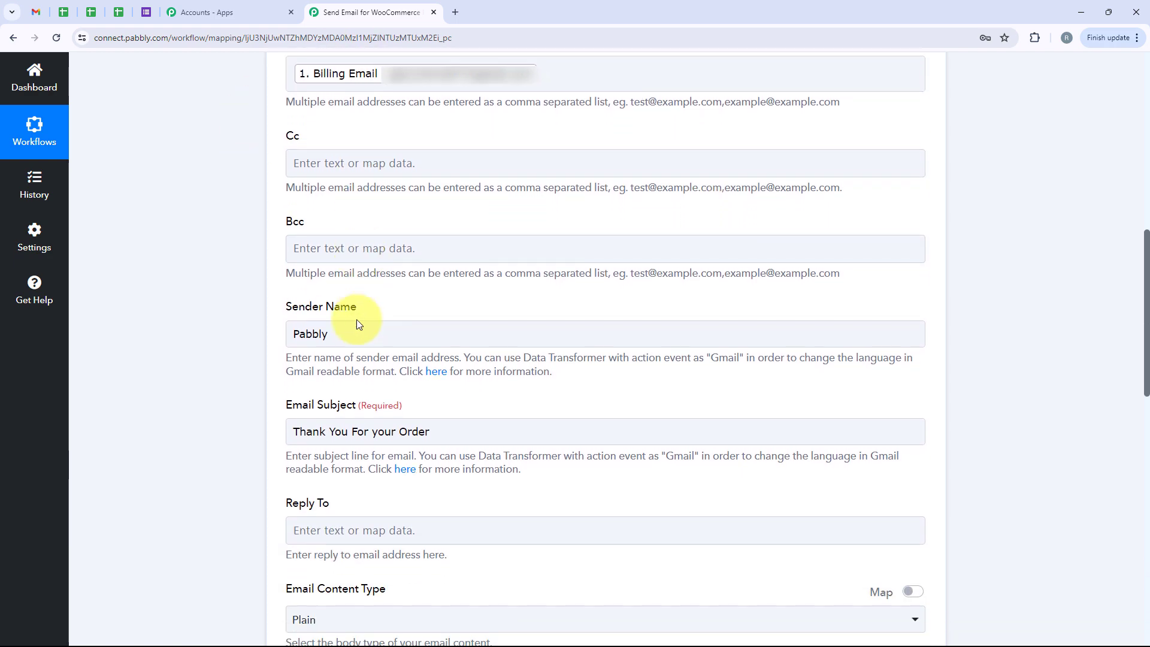
{"action": "scroll", "coordinate": [382, 324], "scroll_direction": "down", "scroll_amount": 3}
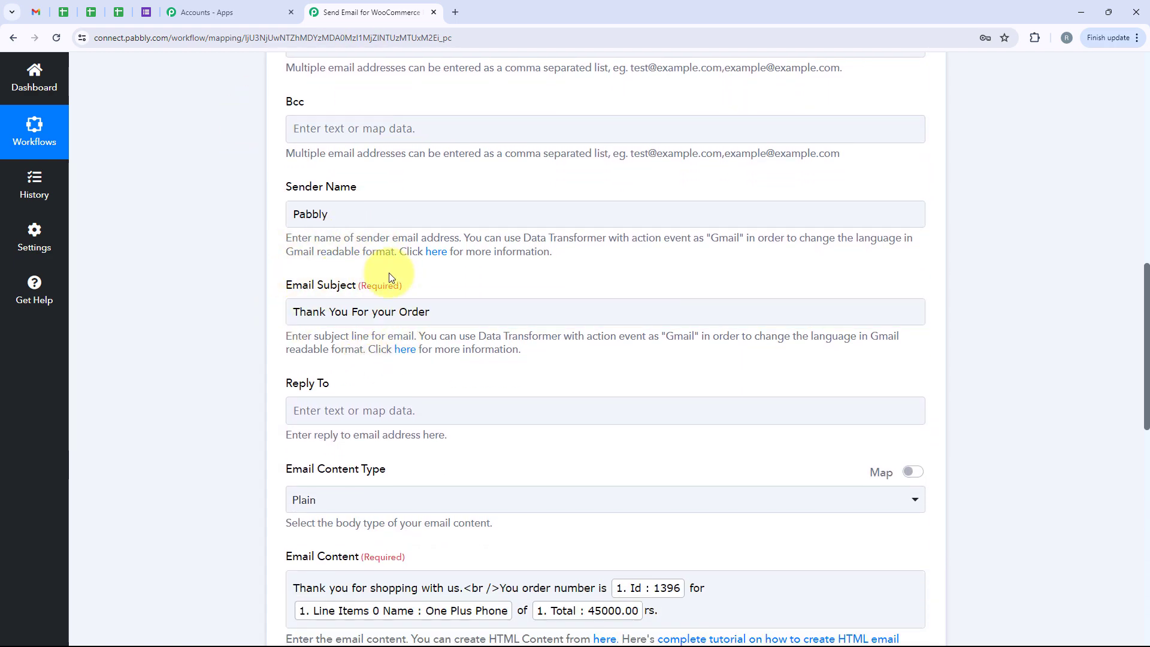
{"action": "scroll", "coordinate": [667, 480], "scroll_direction": "down", "scroll_amount": 4}
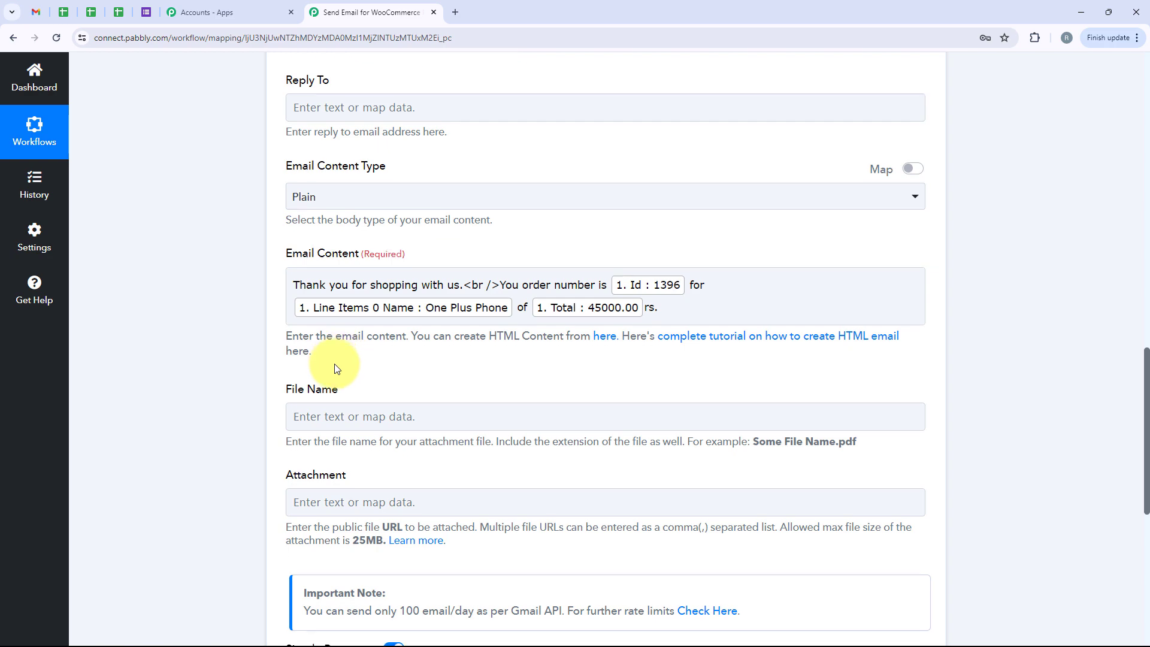
{"action": "scroll", "coordinate": [333, 367], "scroll_direction": "down", "scroll_amount": 4}
{"action": "scroll", "coordinate": [334, 364], "scroll_direction": "down", "scroll_amount": 1}
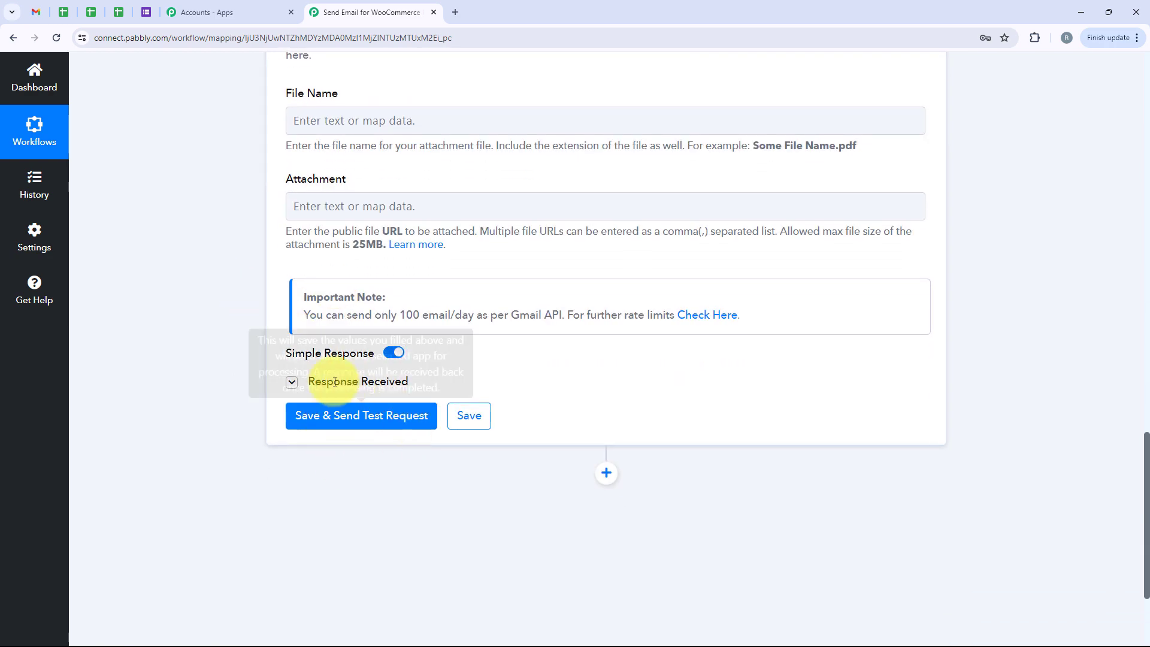
Expand the Gmail action's received response to check the sending result, and collapse the action.
{"action": "left_click", "coordinate": [344, 381]}
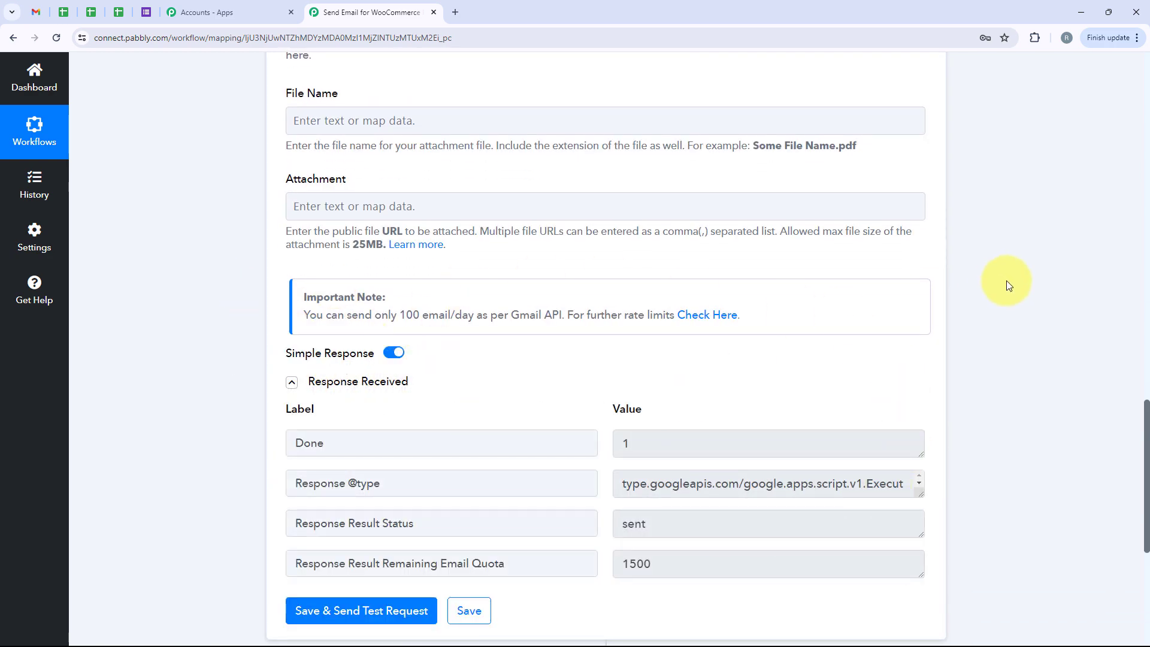
{"action": "scroll", "coordinate": [1001, 82], "scroll_direction": "up", "scroll_amount": 10}
{"action": "scroll", "coordinate": [1002, 82], "scroll_direction": "up", "scroll_amount": 10}
{"action": "left_click", "coordinate": [629, 420]}
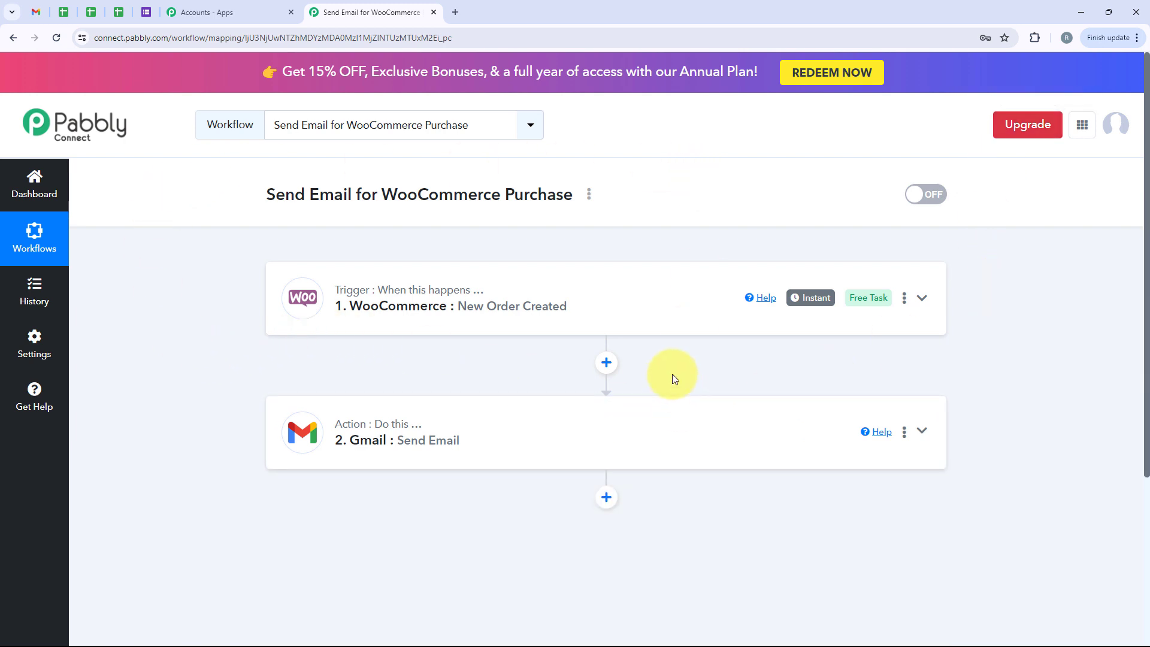
Open the Add Jumpseller Order Details in Google Sheets workflow and examine its Jumpseller trigger's app, event and webhook setup instructions.
{"action": "left_click", "coordinate": [13, 38]}
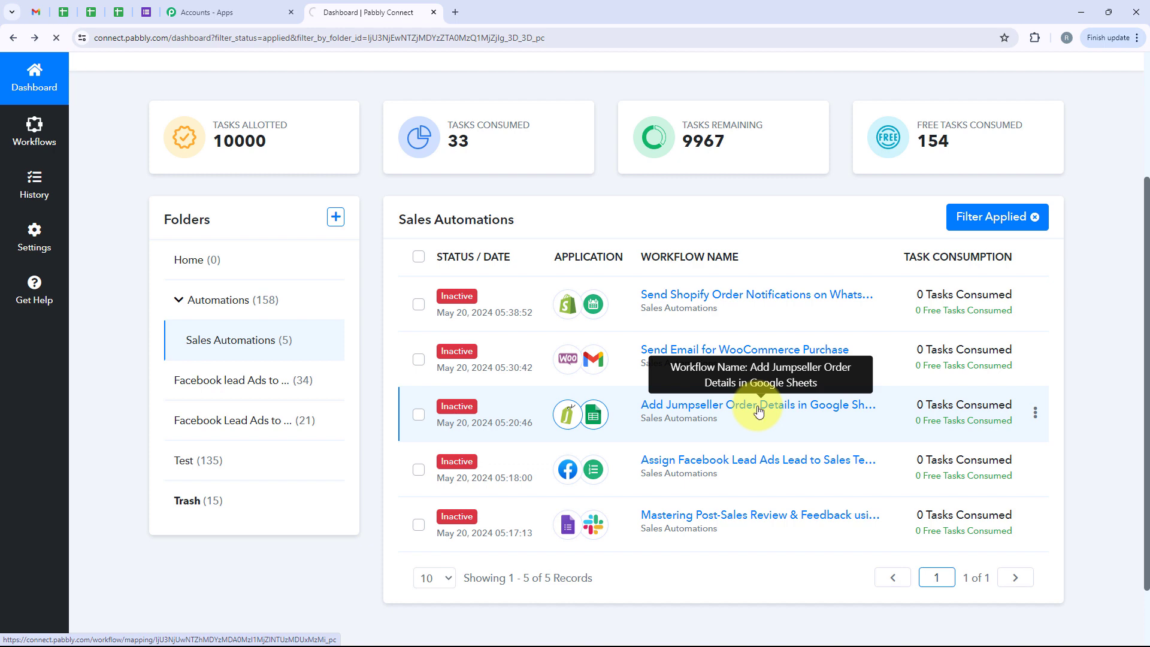
{"action": "left_click", "coordinate": [758, 411]}
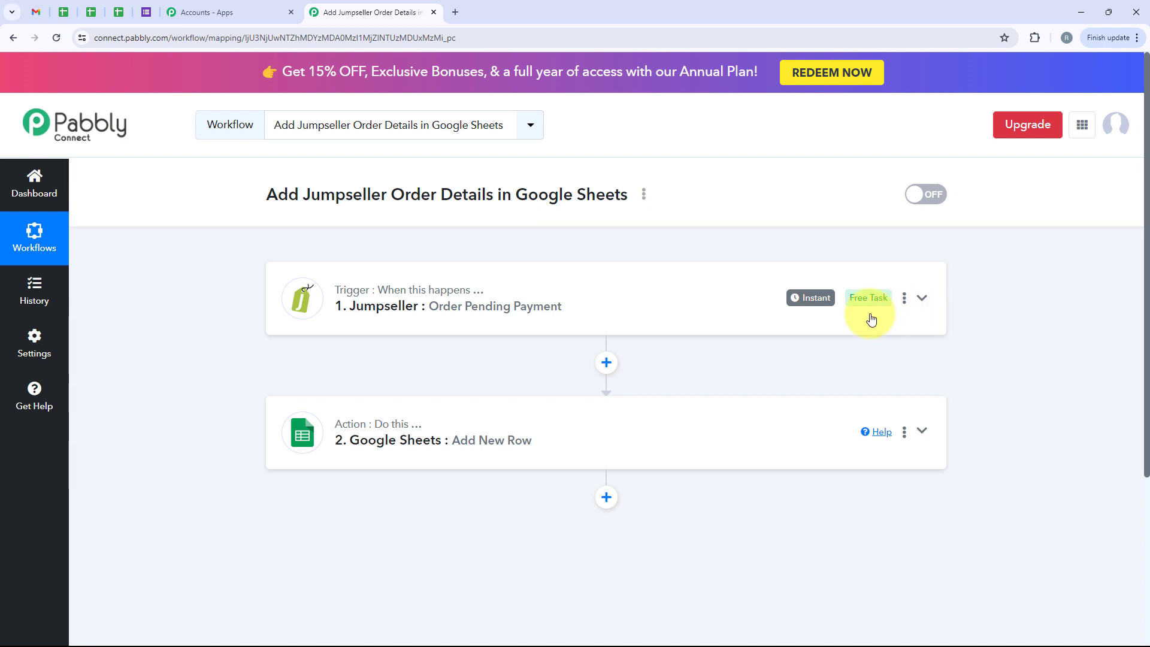
{"action": "left_click", "coordinate": [619, 326]}
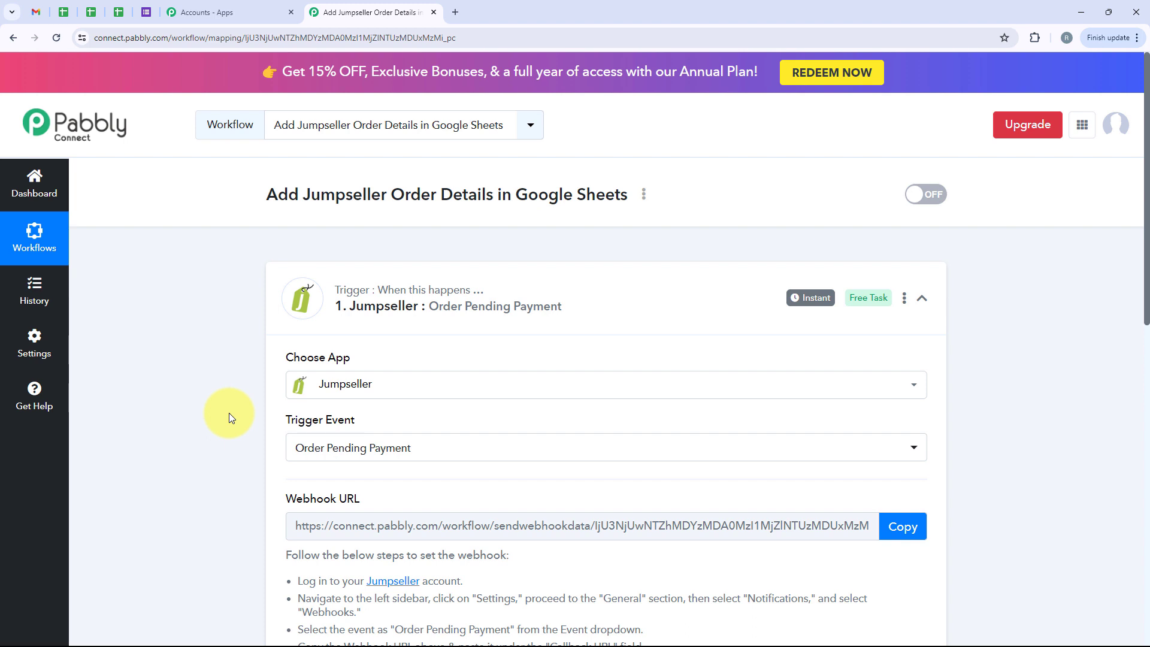
{"action": "scroll", "coordinate": [229, 412], "scroll_direction": "down", "scroll_amount": 1}
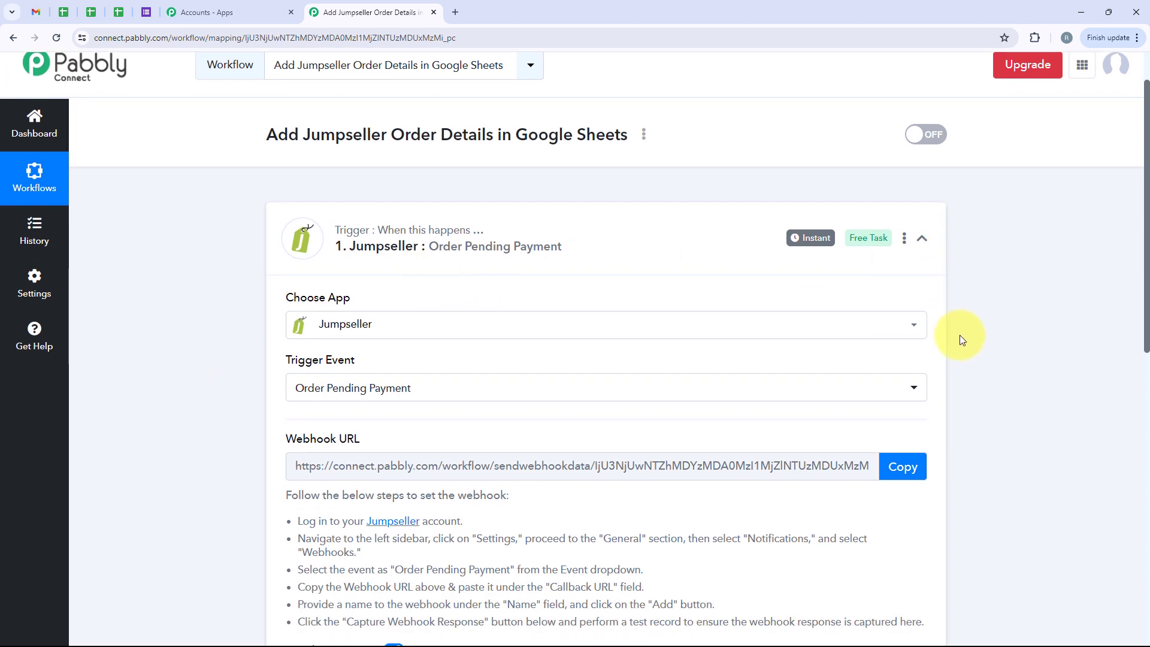
{"action": "left_click", "coordinate": [391, 389]}
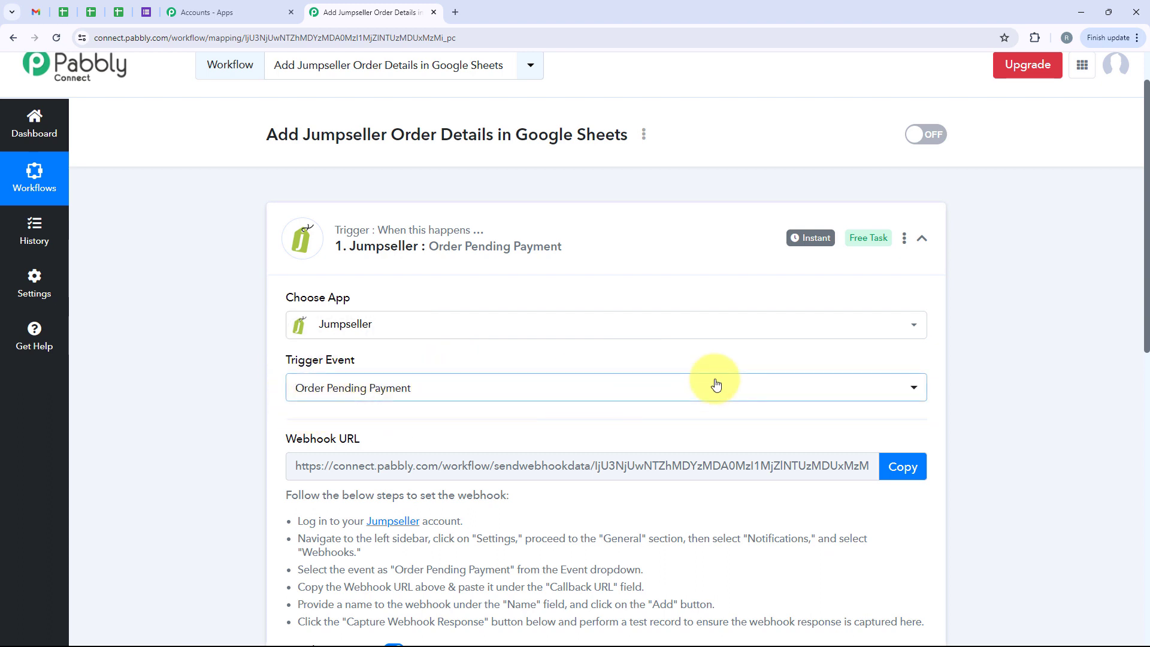
{"action": "scroll", "coordinate": [705, 379], "scroll_direction": "down", "scroll_amount": 2}
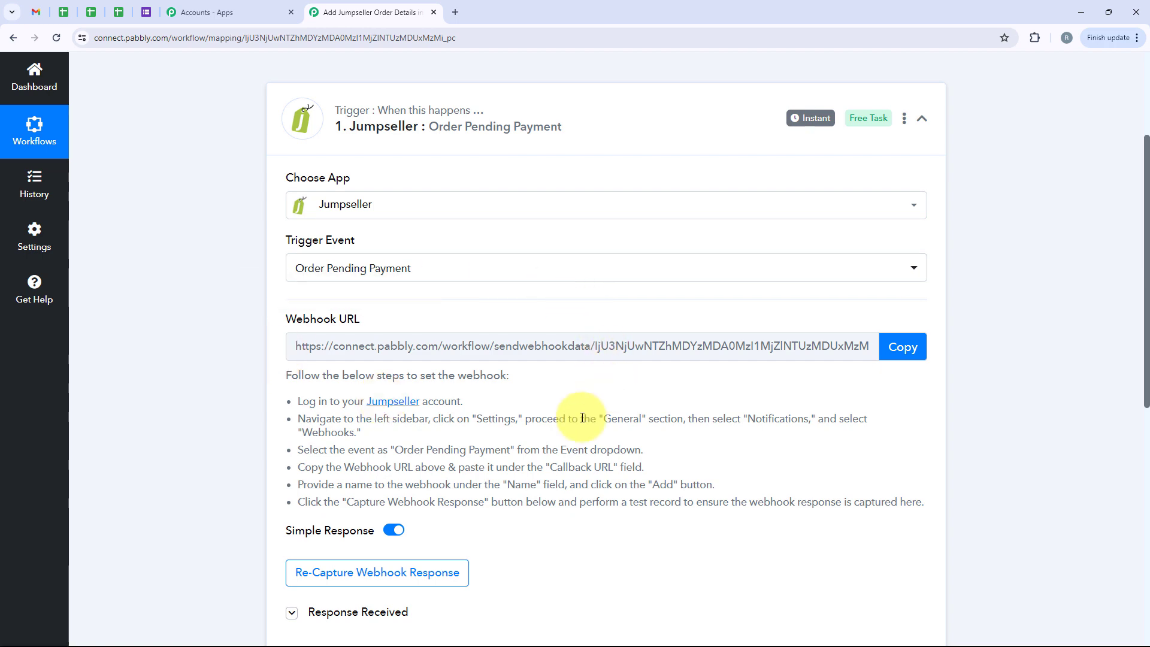
Expand the Jumpseller trigger's received response and examine the captured order total, status, source and shipping fields.
{"action": "scroll", "coordinate": [731, 390], "scroll_direction": "down", "scroll_amount": 3}
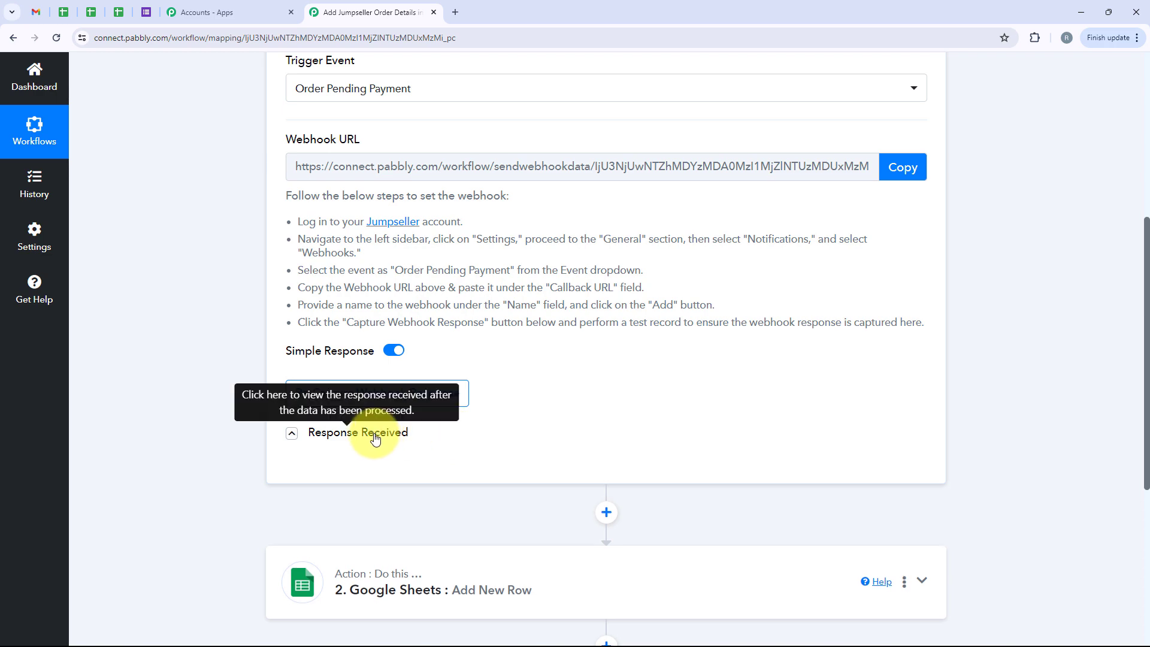
{"action": "left_click", "coordinate": [451, 433]}
{"action": "scroll", "coordinate": [767, 322], "scroll_direction": "down", "scroll_amount": 5}
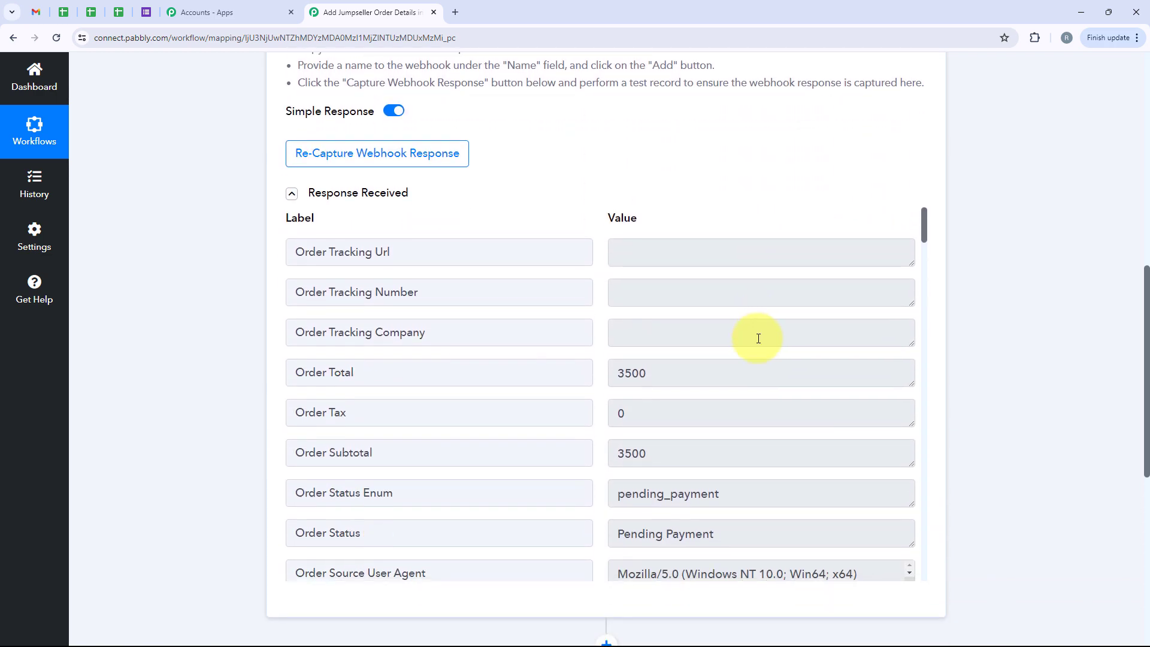
{"action": "scroll", "coordinate": [754, 343], "scroll_direction": "up", "scroll_amount": 2}
{"action": "left_click", "coordinate": [693, 375]}
{"action": "double_click", "coordinate": [628, 375]}
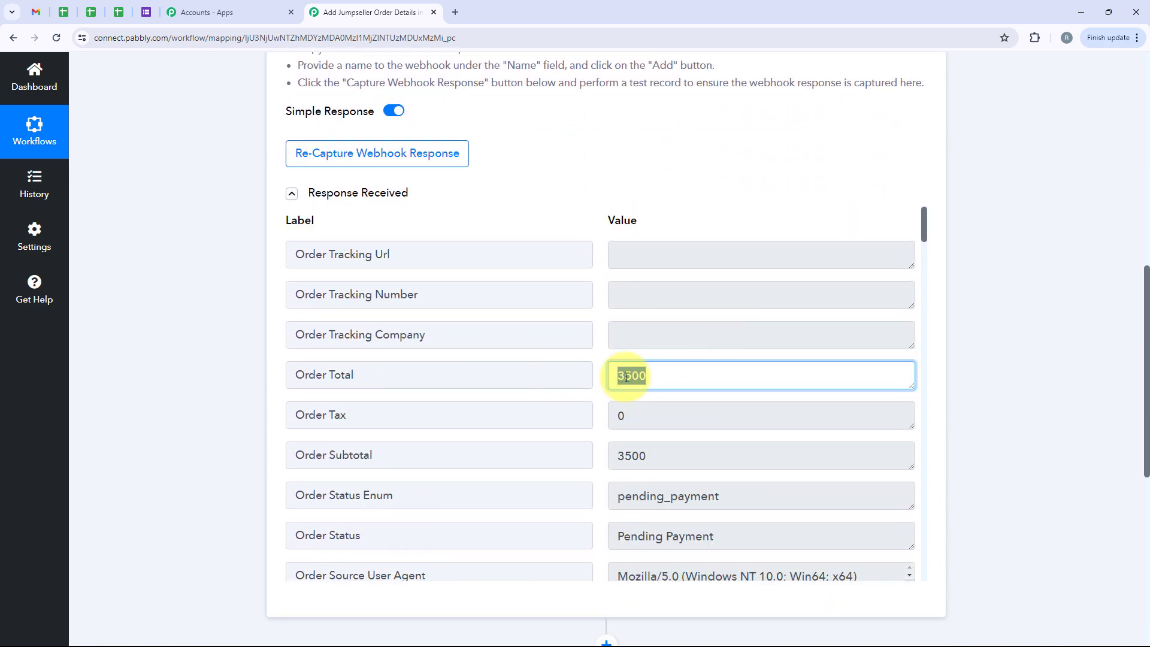
{"action": "scroll", "coordinate": [662, 303], "scroll_direction": "down", "scroll_amount": 5}
{"action": "scroll", "coordinate": [655, 384], "scroll_direction": "down", "scroll_amount": 9}
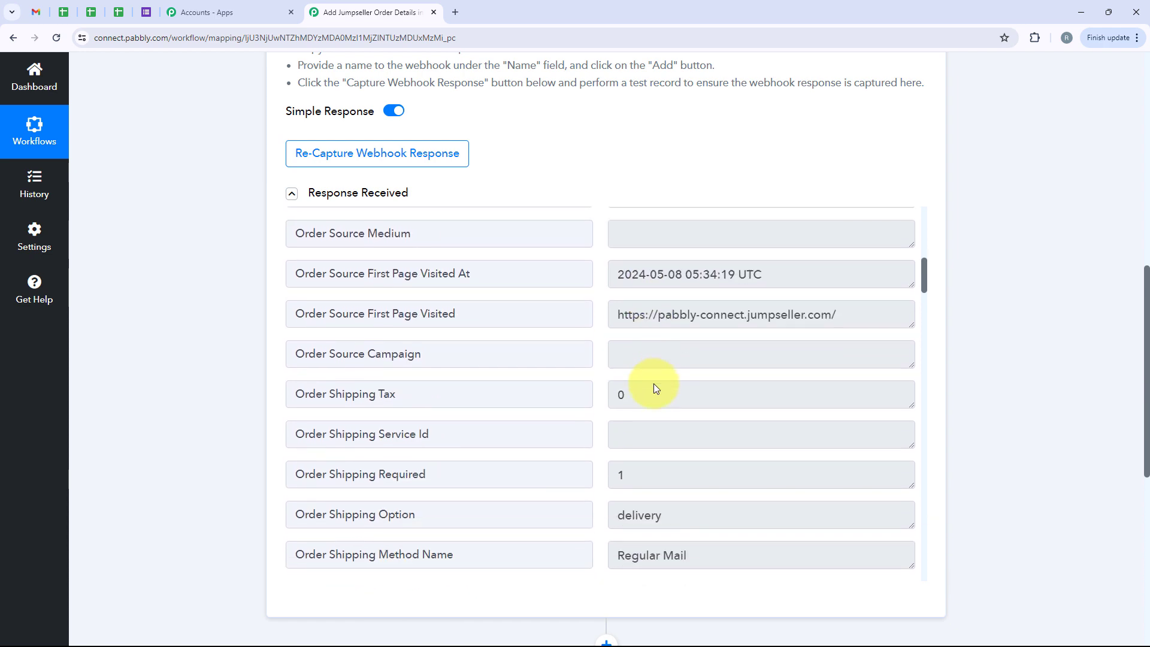
{"action": "scroll", "coordinate": [654, 386], "scroll_direction": "down", "scroll_amount": 8}
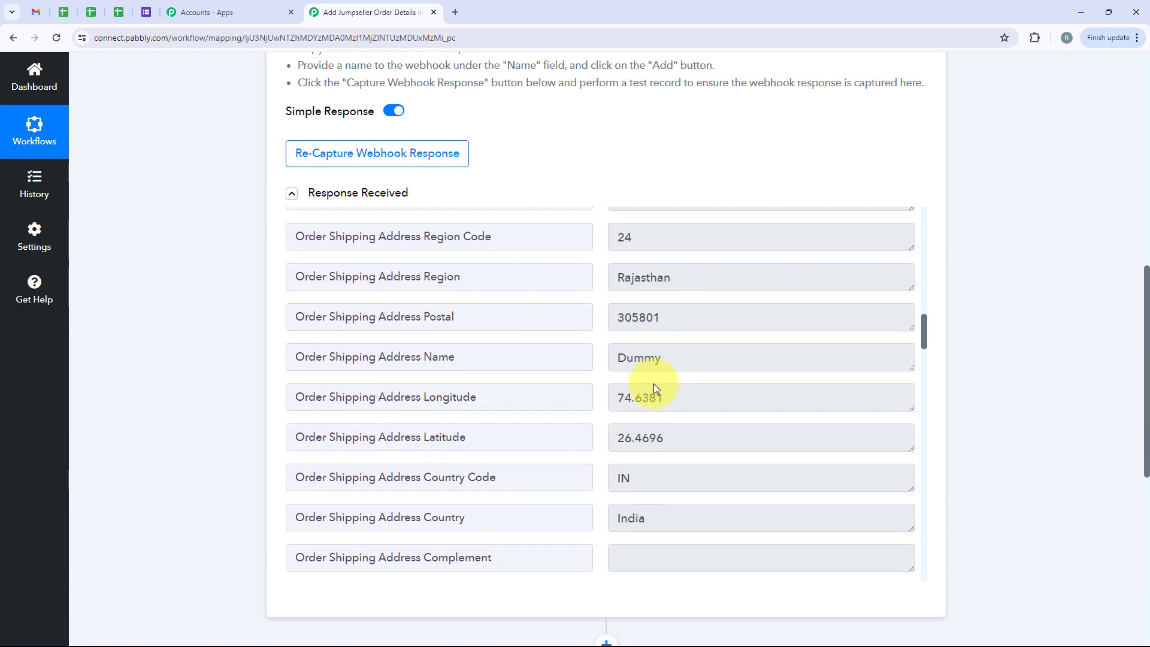
{"action": "scroll", "coordinate": [655, 384], "scroll_direction": "up", "scroll_amount": 1}
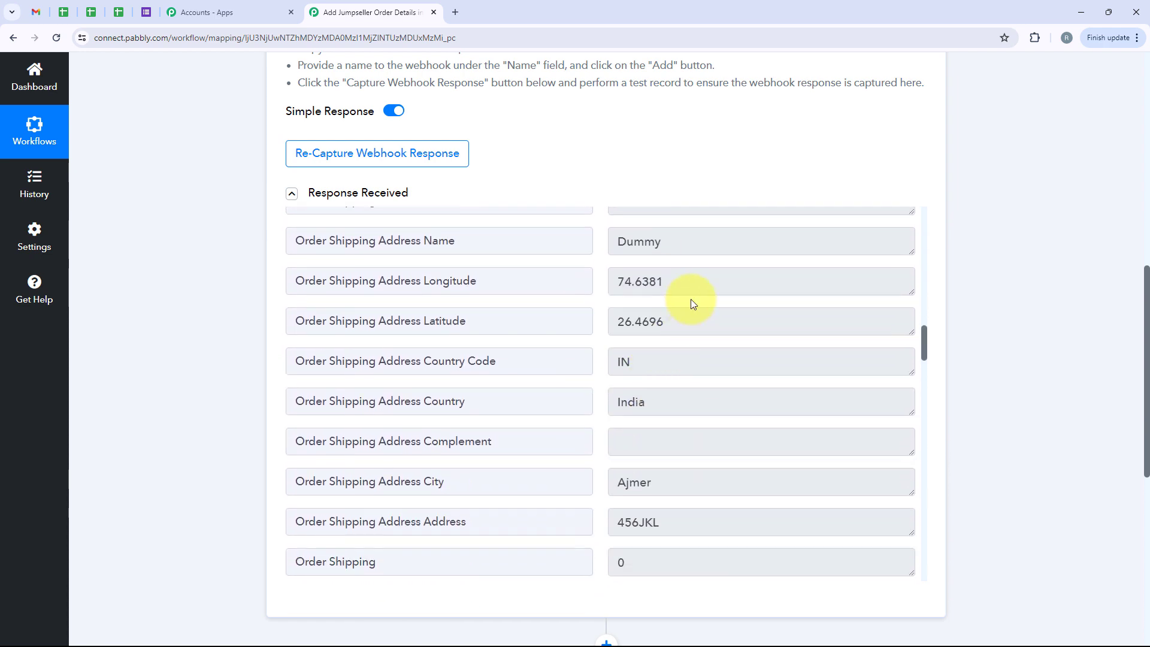
Examine the shipping address name, country and city and the payment method name in the captured Jumpseller order data.
{"action": "double_click", "coordinate": [726, 240]}
{"action": "left_click", "coordinate": [684, 321]}
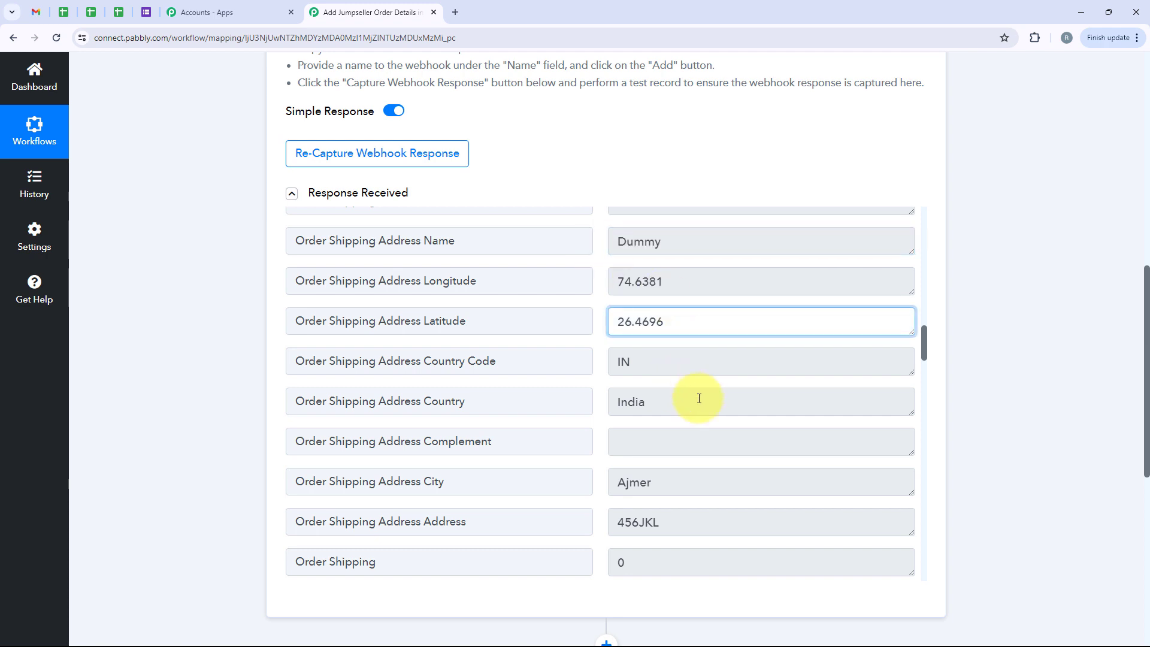
{"action": "double_click", "coordinate": [695, 399]}
{"action": "scroll", "coordinate": [649, 461], "scroll_direction": "down", "scroll_amount": 1}
{"action": "double_click", "coordinate": [694, 424]}
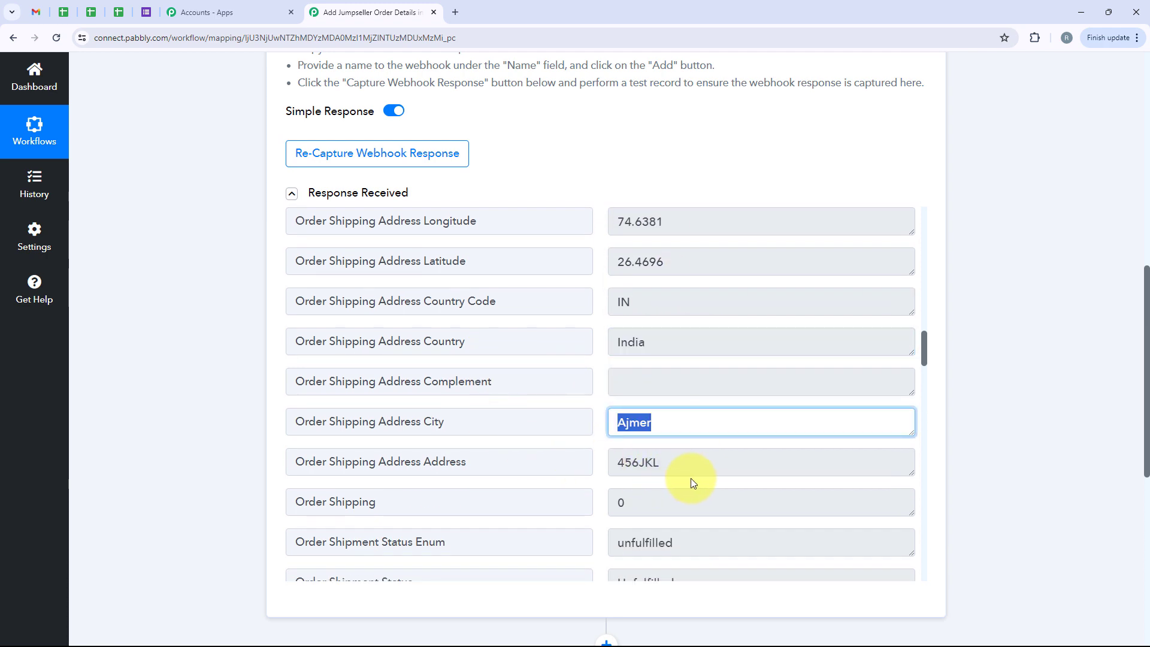
{"action": "scroll", "coordinate": [698, 475], "scroll_direction": "down", "scroll_amount": 10}
{"action": "left_click", "coordinate": [754, 325]}
{"action": "left_click_drag", "start_coordinate": [755, 325], "coordinate": [557, 323]}
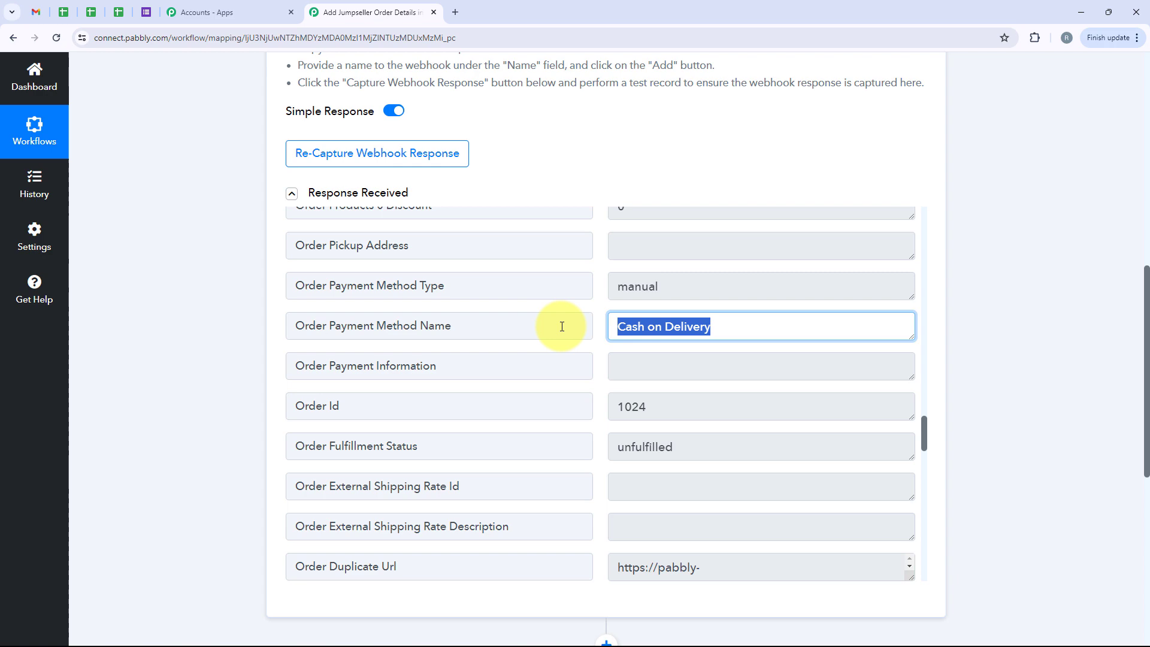
{"action": "left_click", "coordinate": [770, 328]}
{"action": "scroll", "coordinate": [1006, 346], "scroll_direction": "down", "scroll_amount": 4}
Open the Google Sheets Add New Row action, review its spreadsheet, sheet and mapped column fields, and collapse the action.
{"action": "left_click", "coordinate": [504, 547]}
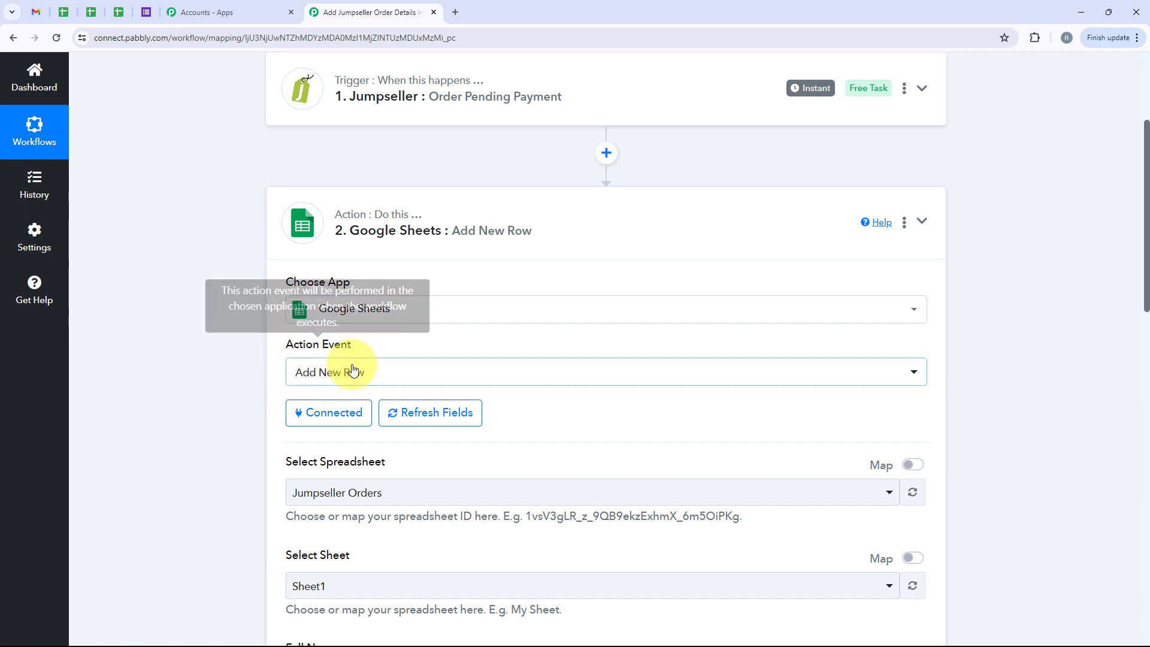
{"action": "scroll", "coordinate": [662, 275], "scroll_direction": "down", "scroll_amount": 3}
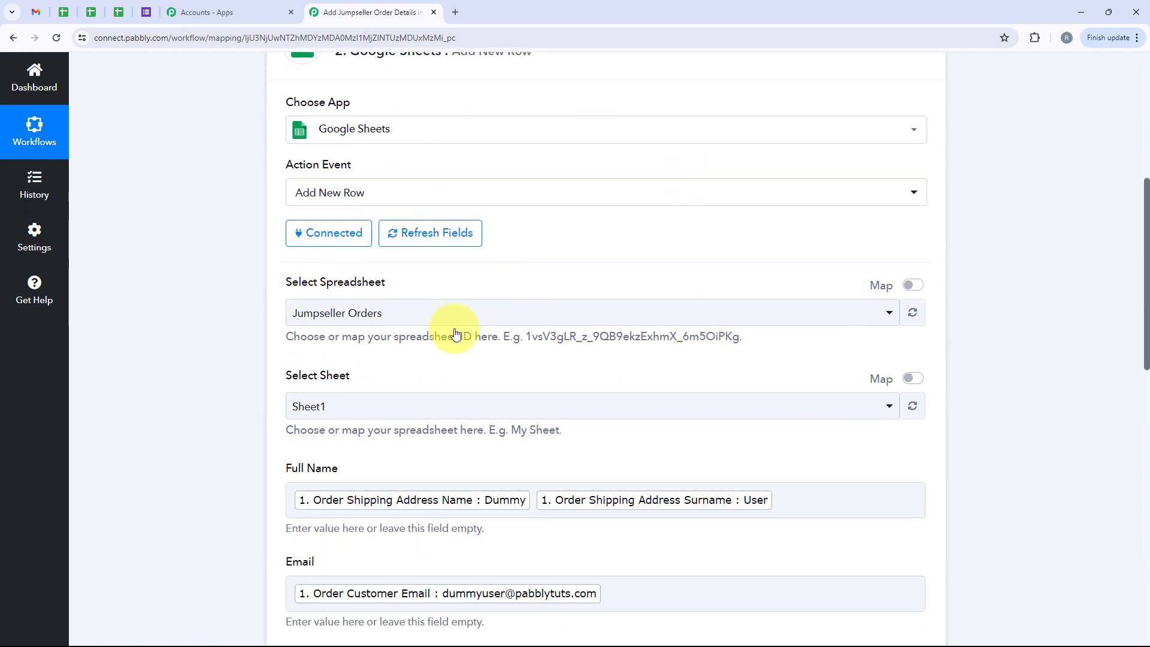
{"action": "scroll", "coordinate": [566, 346], "scroll_direction": "up", "scroll_amount": 1}
{"action": "scroll", "coordinate": [566, 347], "scroll_direction": "down", "scroll_amount": 5}
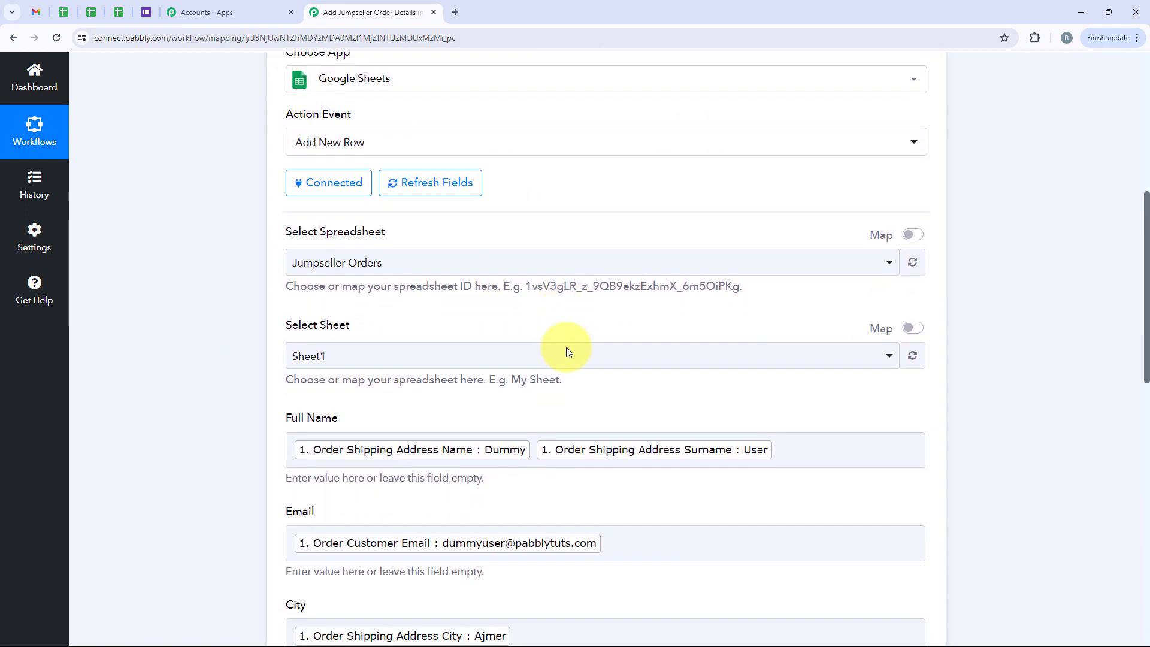
{"action": "scroll", "coordinate": [582, 437], "scroll_direction": "up", "scroll_amount": 1}
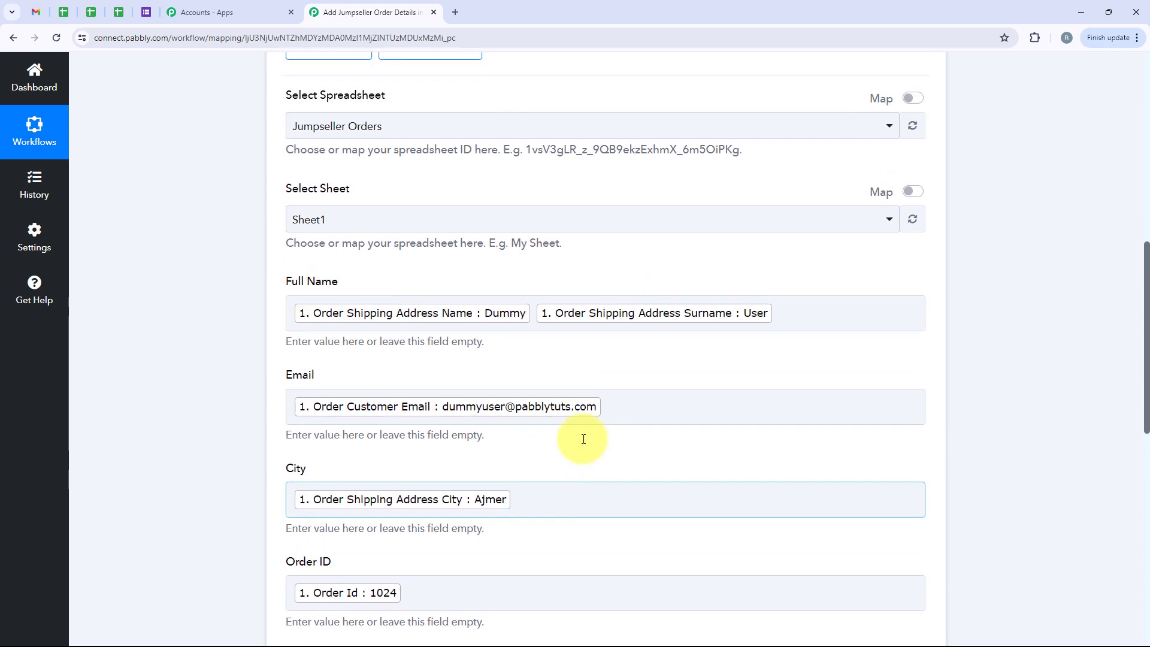
{"action": "scroll", "coordinate": [390, 436], "scroll_direction": "down", "scroll_amount": 4}
{"action": "scroll", "coordinate": [357, 443], "scroll_direction": "down", "scroll_amount": 2}
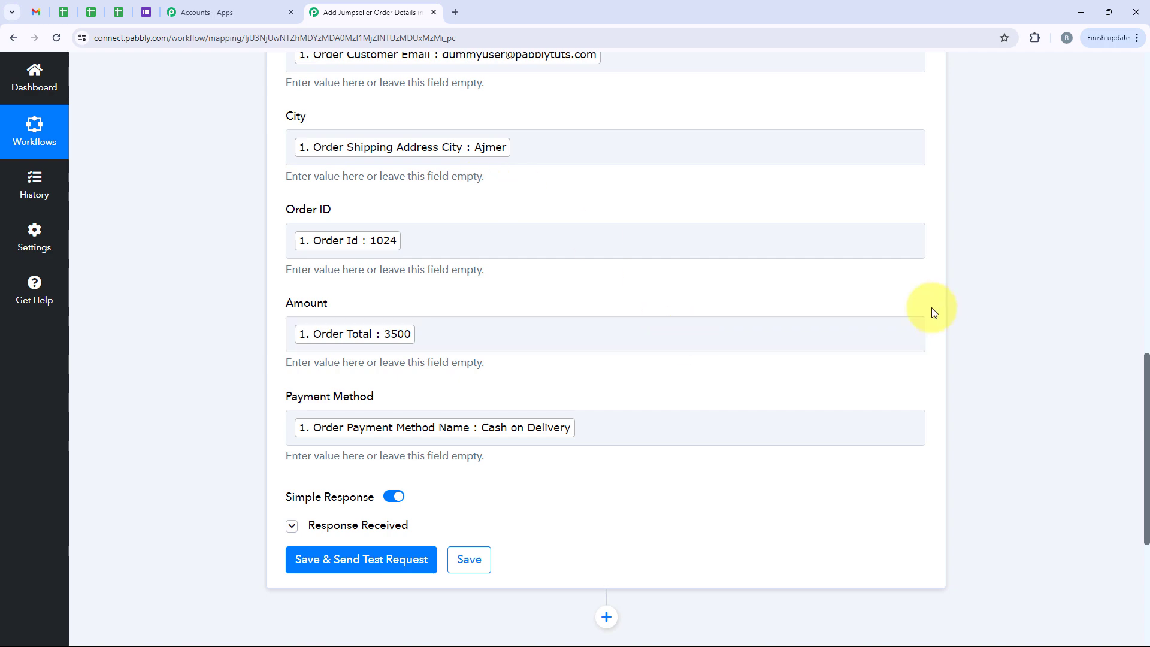
{"action": "scroll", "coordinate": [970, 214], "scroll_direction": "up", "scroll_amount": 10}
{"action": "scroll", "coordinate": [970, 214], "scroll_direction": "up", "scroll_amount": 3}
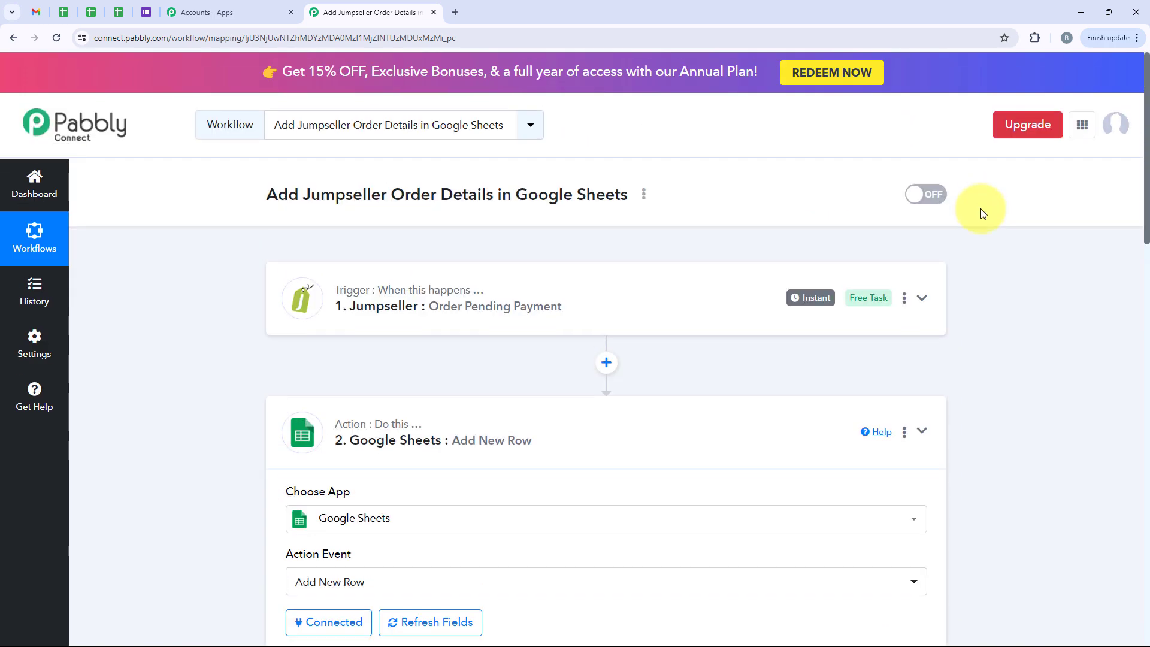
{"action": "left_click", "coordinate": [591, 455]}
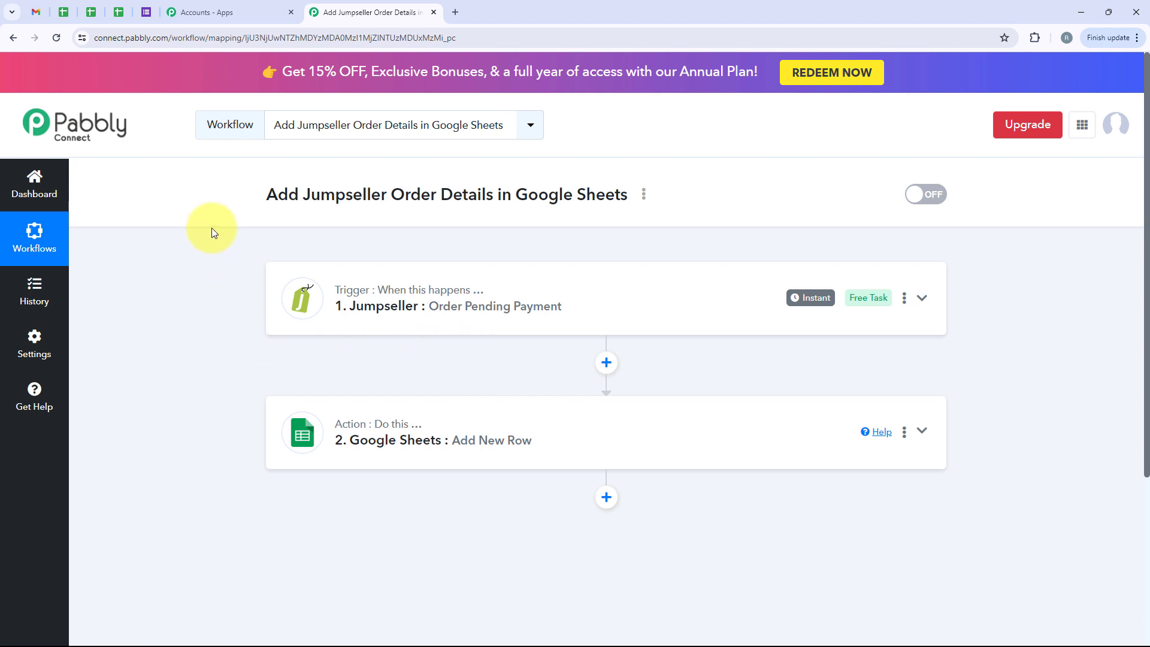
Open the Assign Facebook Lead Ads Lead to Sales Team workflow and examine its Facebook Lead Ads trigger's event, page and LeadGen form settings.
{"action": "left_click", "coordinate": [11, 39]}
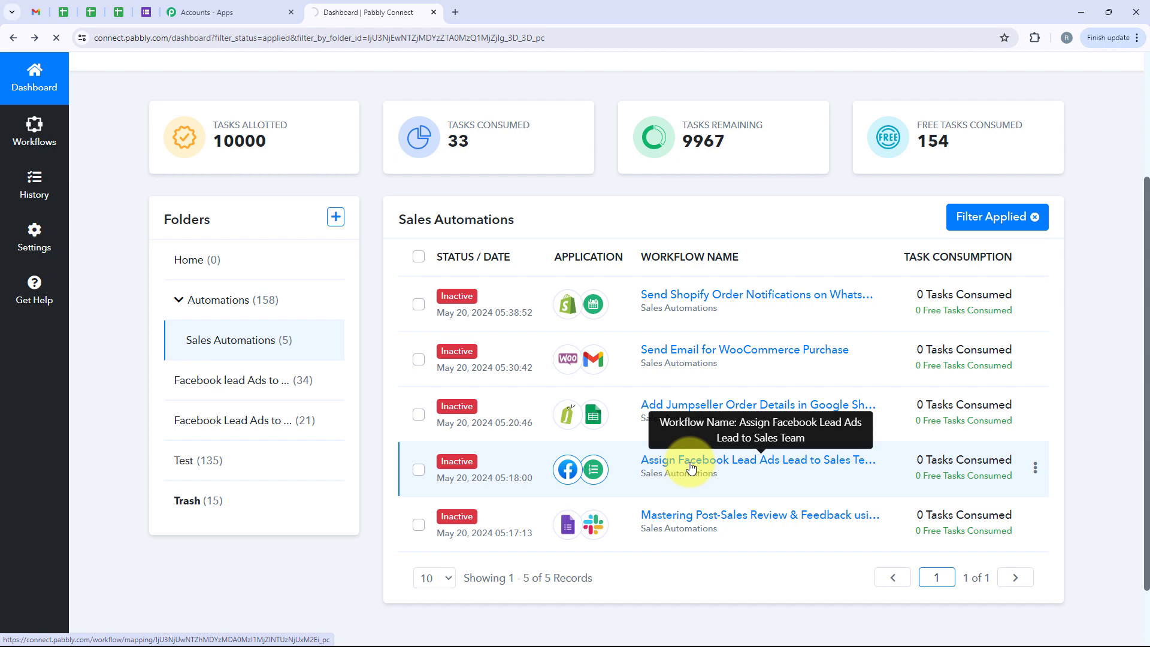
{"action": "left_click", "coordinate": [690, 465]}
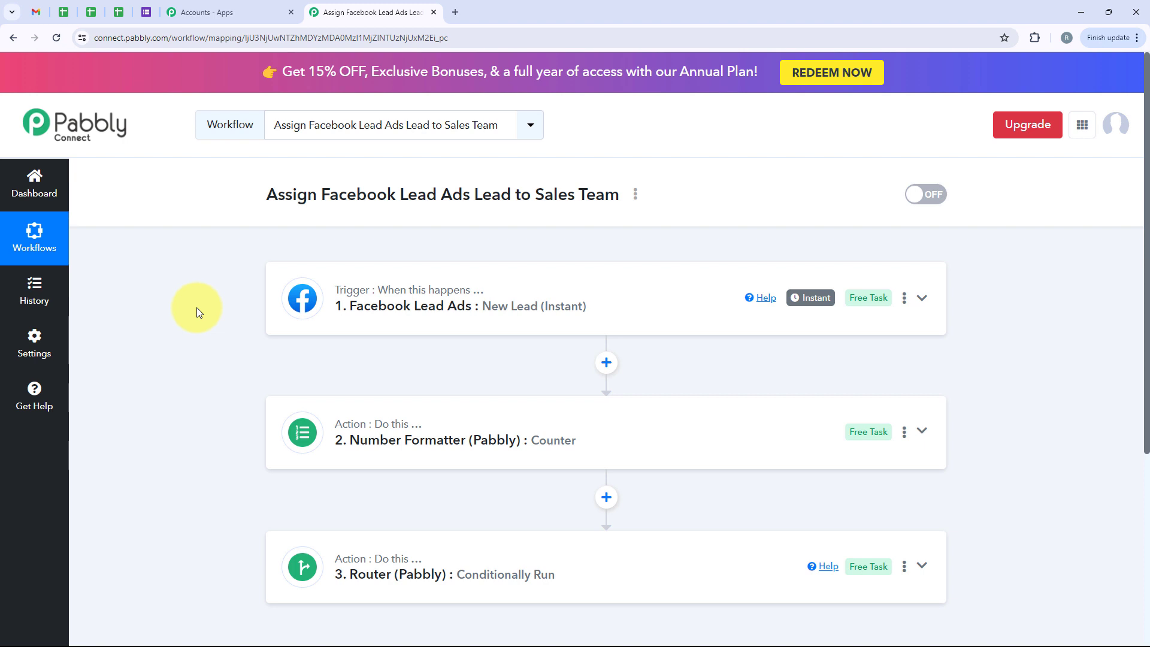
{"action": "left_click", "coordinate": [470, 292]}
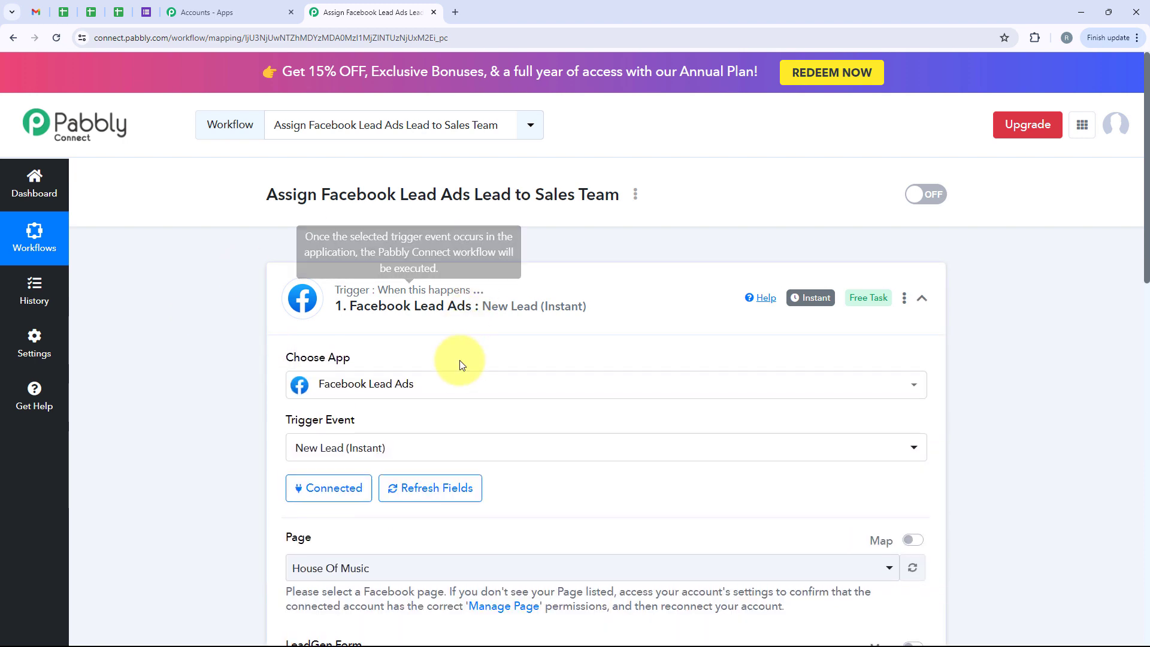
{"action": "scroll", "coordinate": [593, 300], "scroll_direction": "down", "scroll_amount": 2}
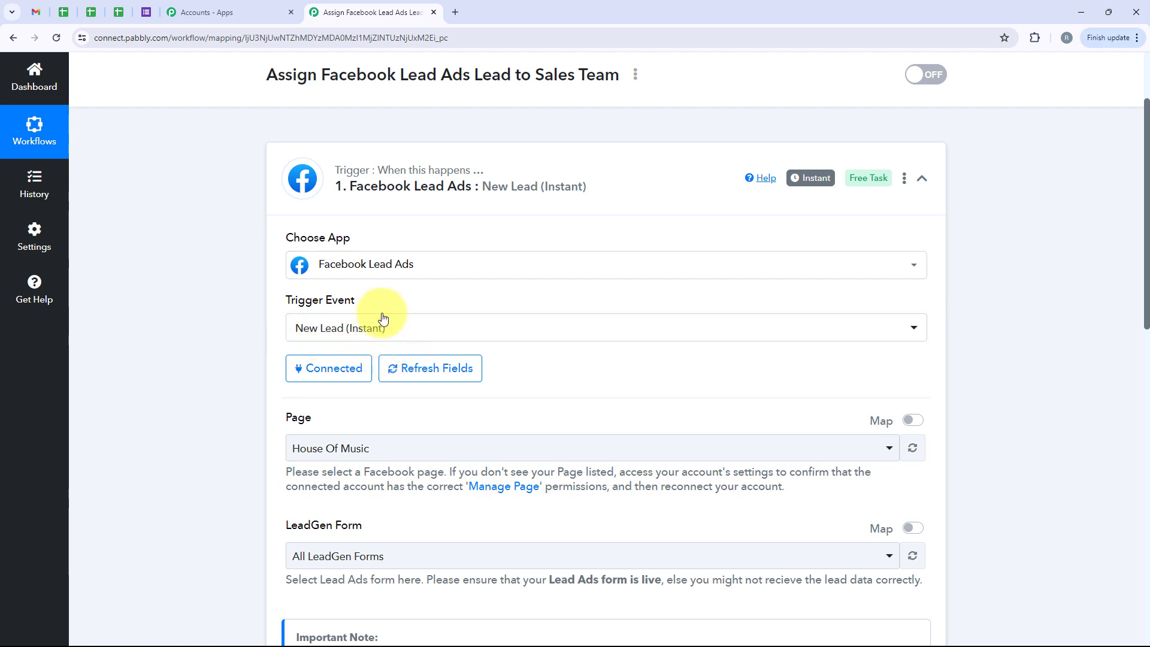
{"action": "scroll", "coordinate": [380, 298], "scroll_direction": "down", "scroll_amount": 1}
{"action": "scroll", "coordinate": [379, 298], "scroll_direction": "down", "scroll_amount": 1}
{"action": "left_click_drag", "start_coordinate": [359, 303], "coordinate": [228, 335]}
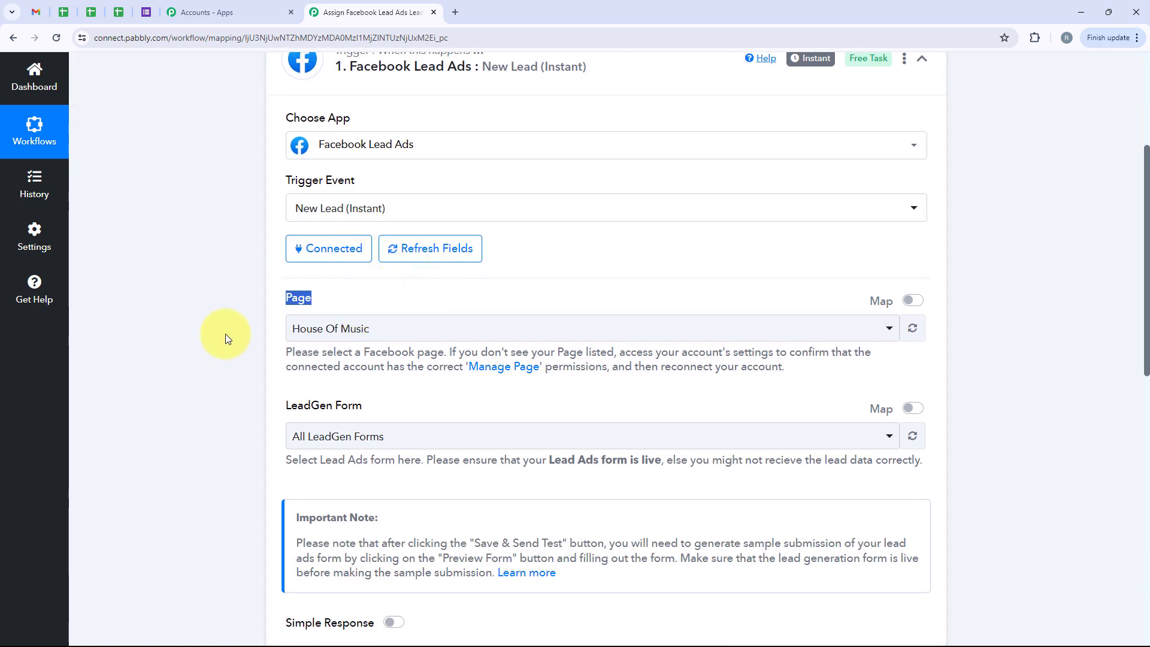
{"action": "left_click_drag", "start_coordinate": [418, 413], "coordinate": [336, 392]}
{"action": "scroll", "coordinate": [361, 402], "scroll_direction": "down", "scroll_amount": 5}
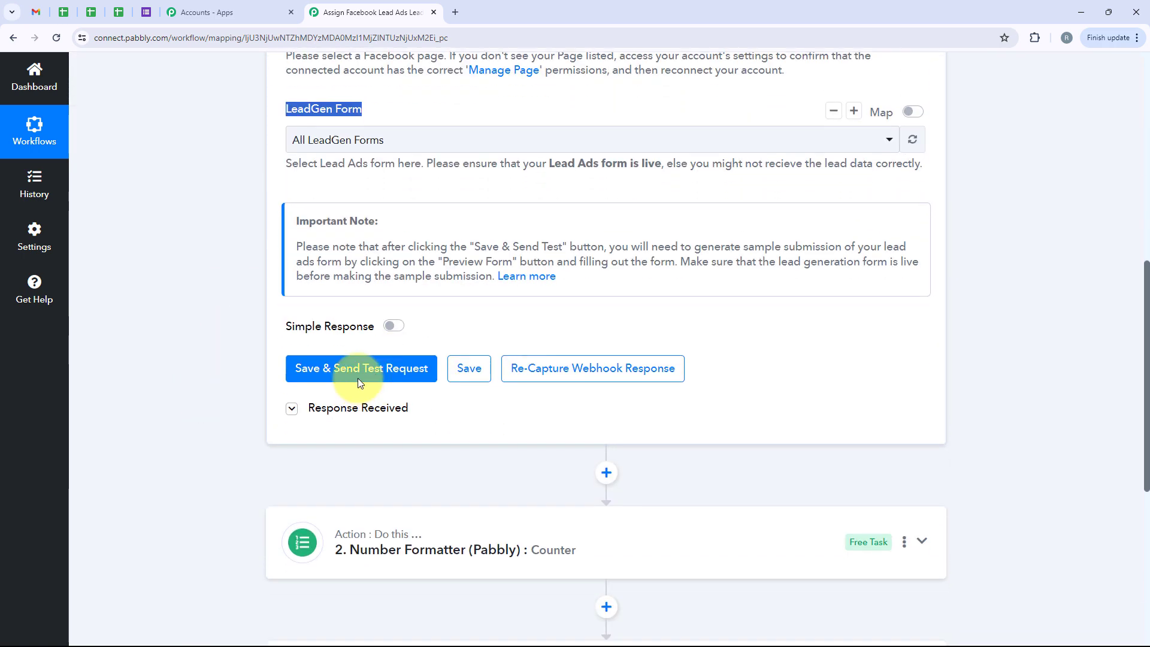
Expand the Facebook Lead Ads trigger's received response and examine the captured lead's full name, email and phone number fields.
{"action": "left_click", "coordinate": [353, 405]}
{"action": "scroll", "coordinate": [653, 323], "scroll_direction": "down", "scroll_amount": 4}
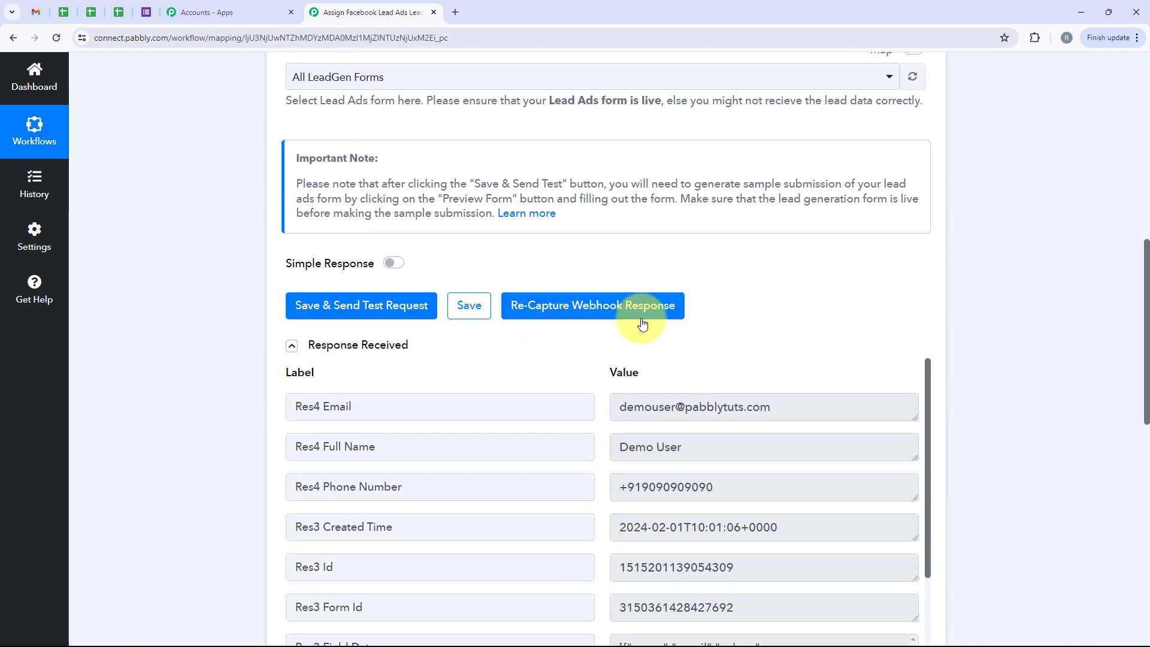
{"action": "scroll", "coordinate": [665, 344], "scroll_direction": "down", "scroll_amount": 1}
{"action": "left_click_drag", "start_coordinate": [746, 268], "coordinate": [626, 264]}
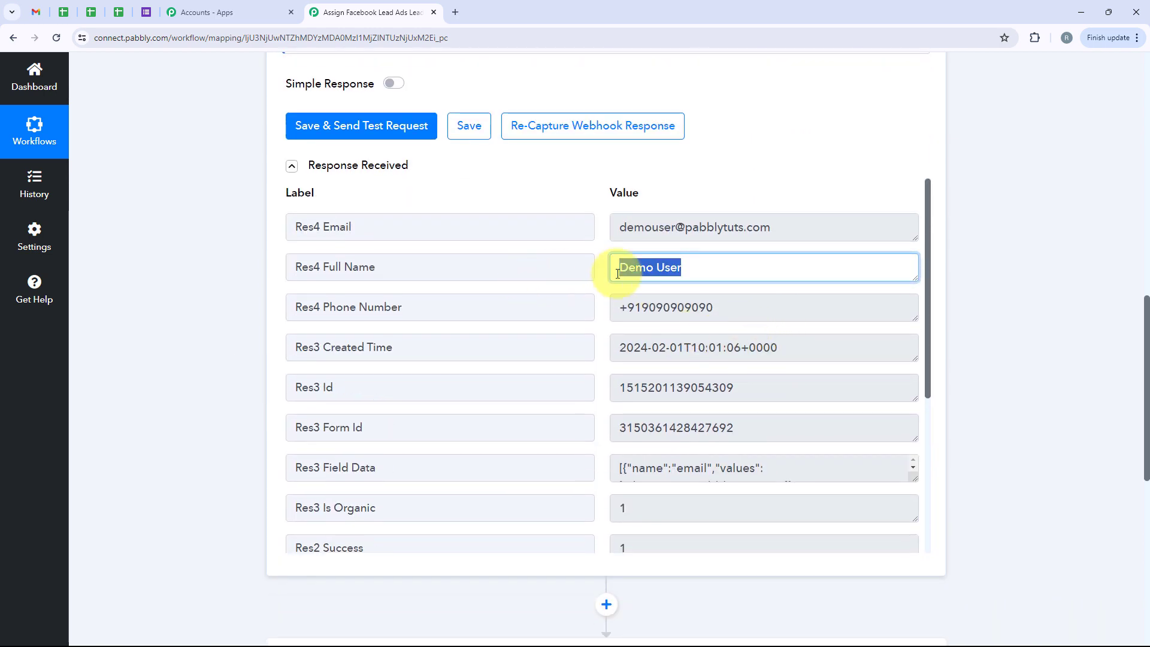
{"action": "left_click_drag", "start_coordinate": [826, 219], "coordinate": [587, 228]}
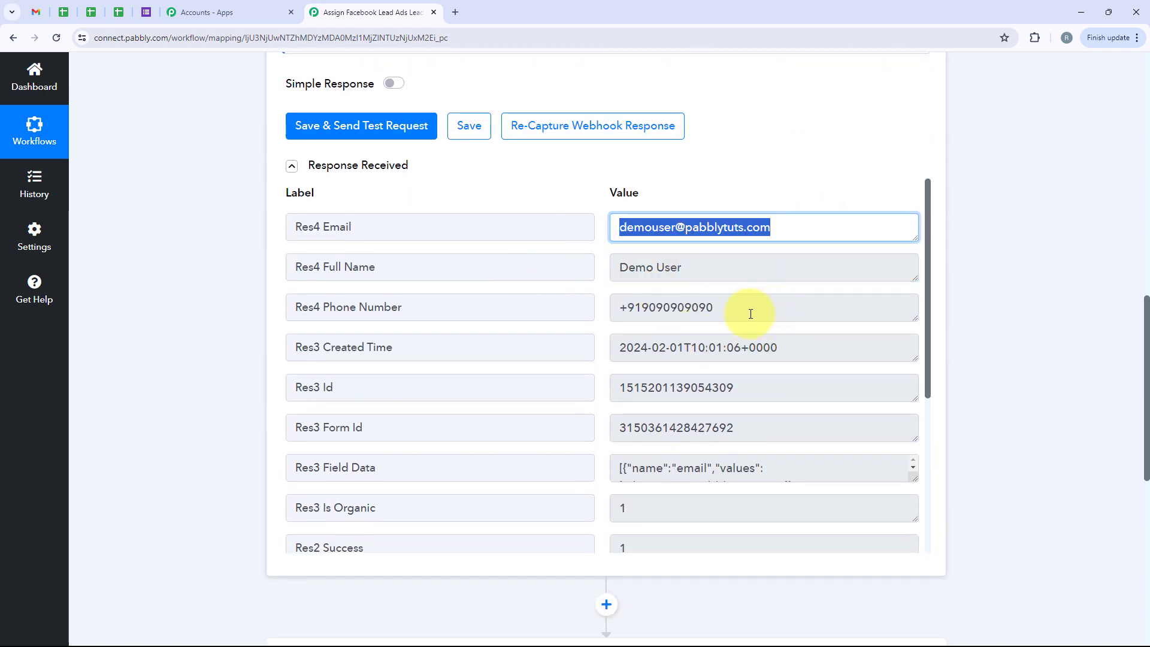
{"action": "left_click_drag", "start_coordinate": [749, 313], "coordinate": [627, 311]}
{"action": "left_click", "coordinate": [174, 336]}
{"action": "scroll", "coordinate": [175, 336], "scroll_direction": "down", "scroll_amount": 5}
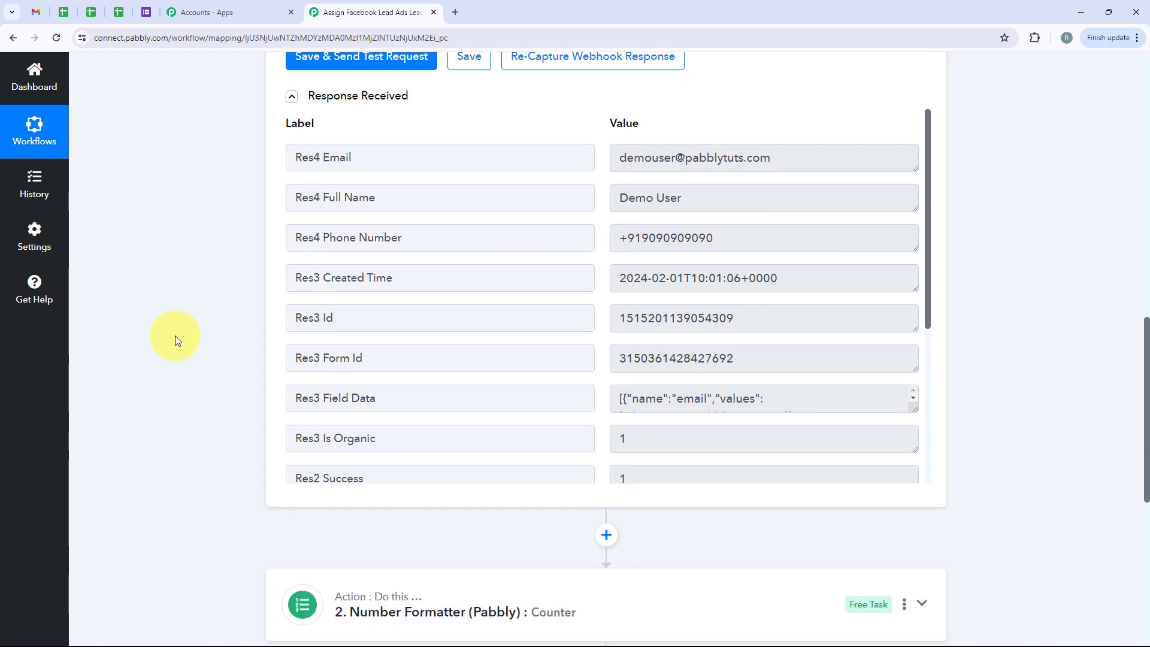
{"action": "scroll", "coordinate": [175, 337], "scroll_direction": "down", "scroll_amount": 2}
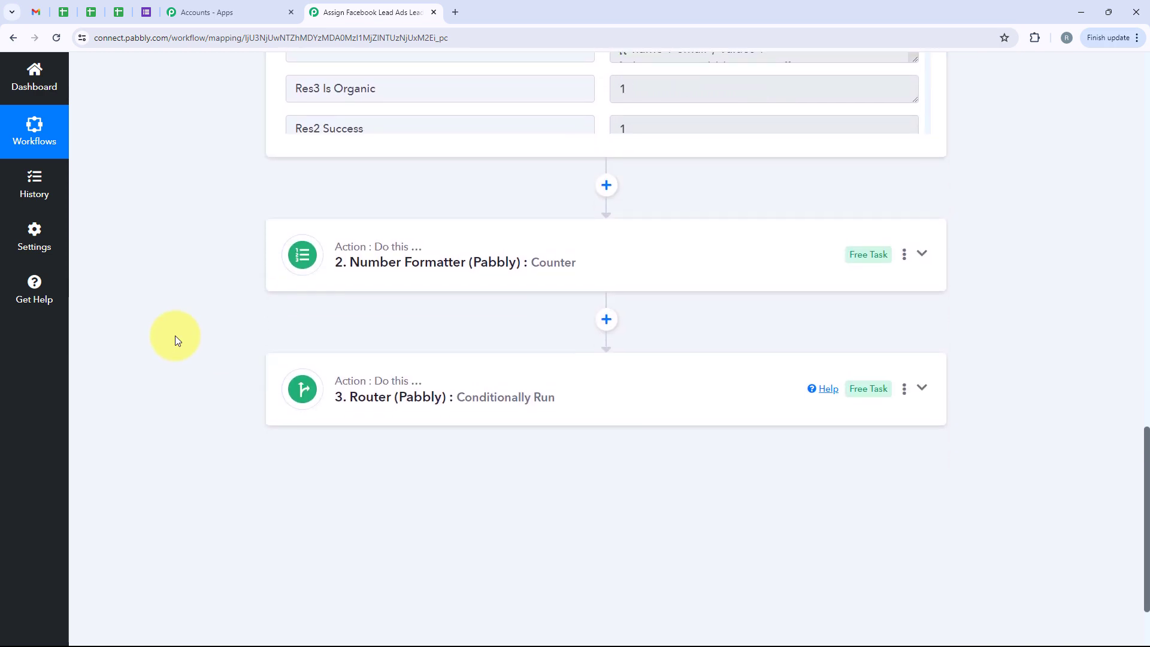
Open the Number Formatter Counter action and review its action event, initial value, operation, change value and counter reset settings.
{"action": "left_click", "coordinate": [390, 274]}
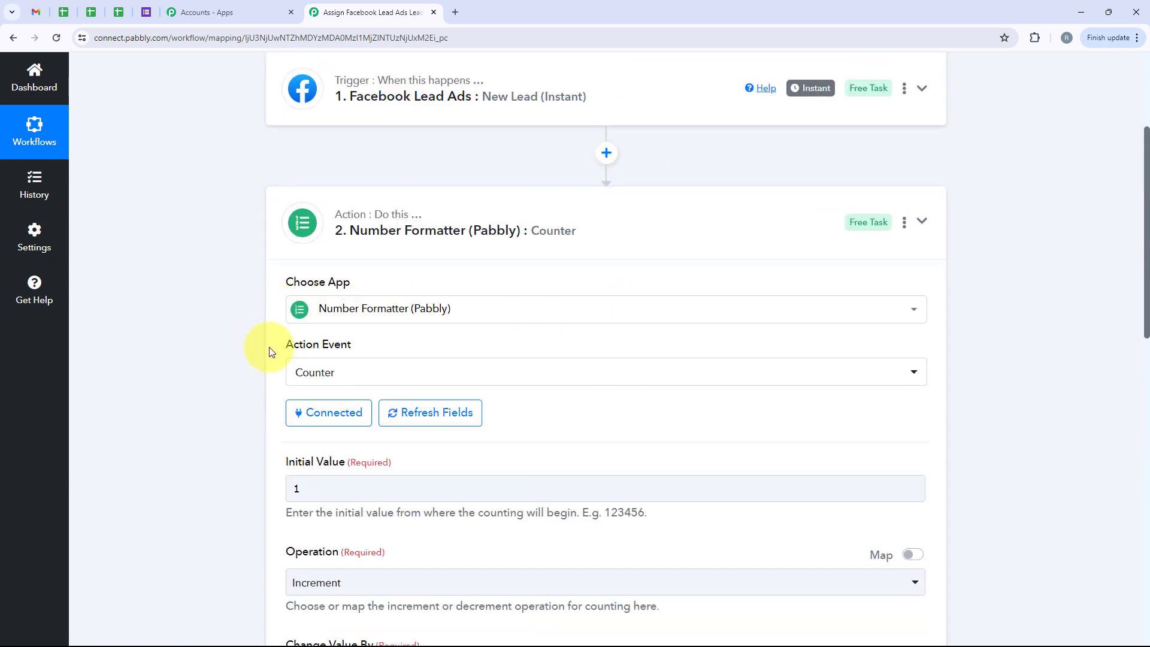
{"action": "left_click_drag", "start_coordinate": [271, 347], "coordinate": [411, 347]}
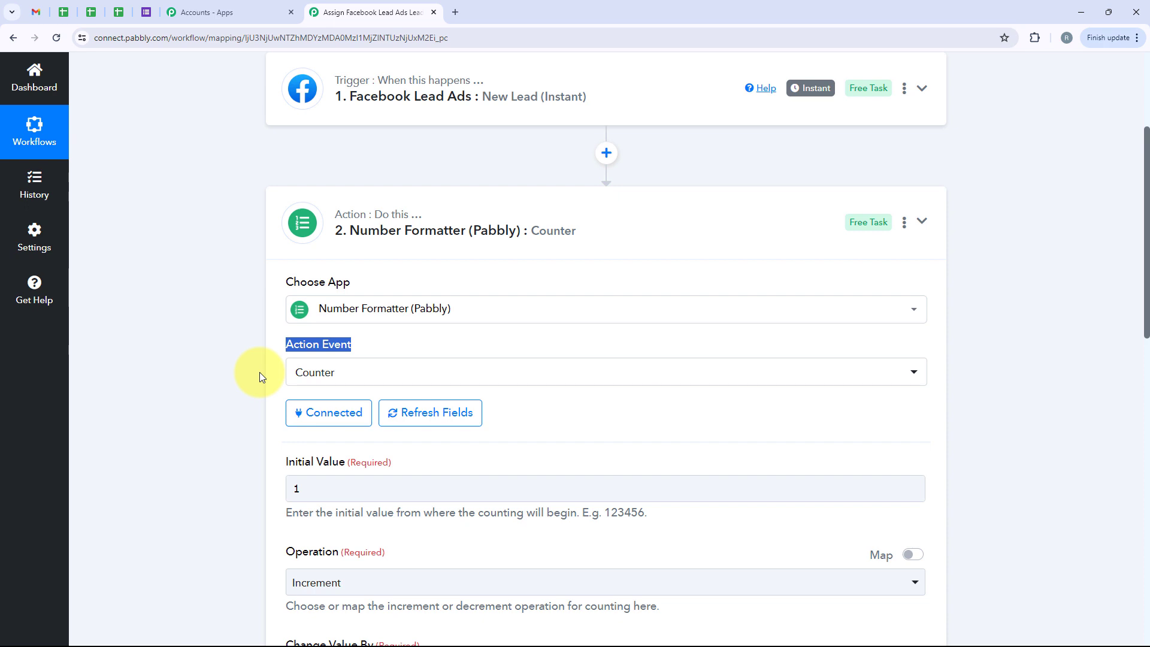
{"action": "scroll", "coordinate": [174, 297], "scroll_direction": "down", "scroll_amount": 5}
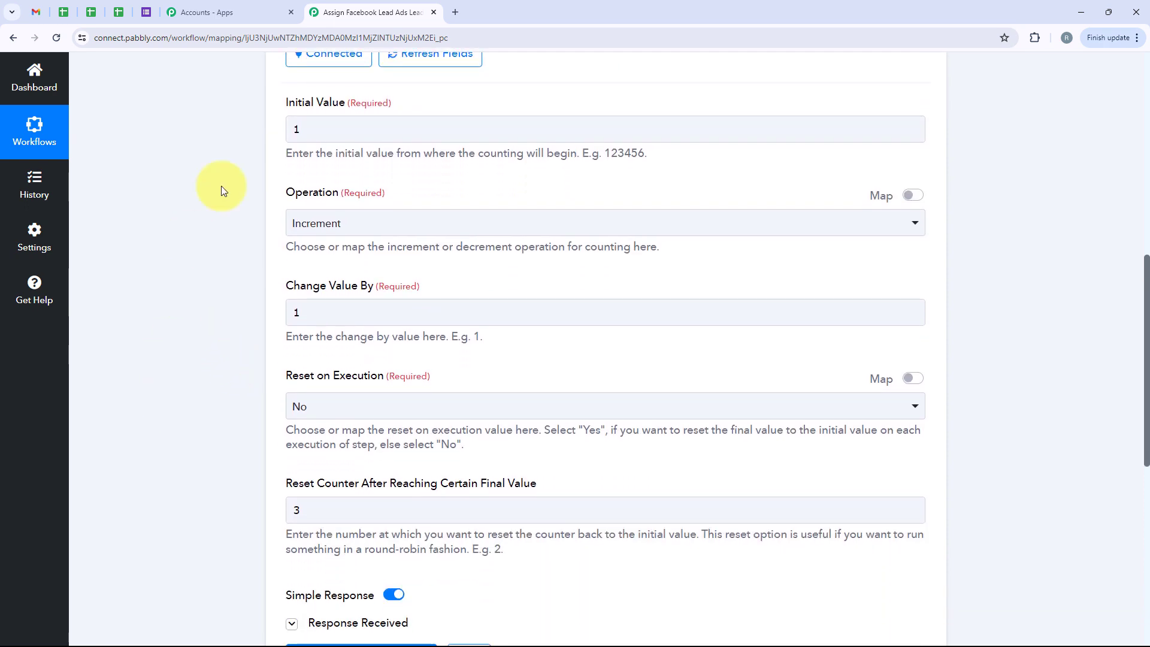
{"action": "left_click", "coordinate": [347, 135]}
{"action": "left_click_drag", "start_coordinate": [289, 138], "coordinate": [268, 138]}
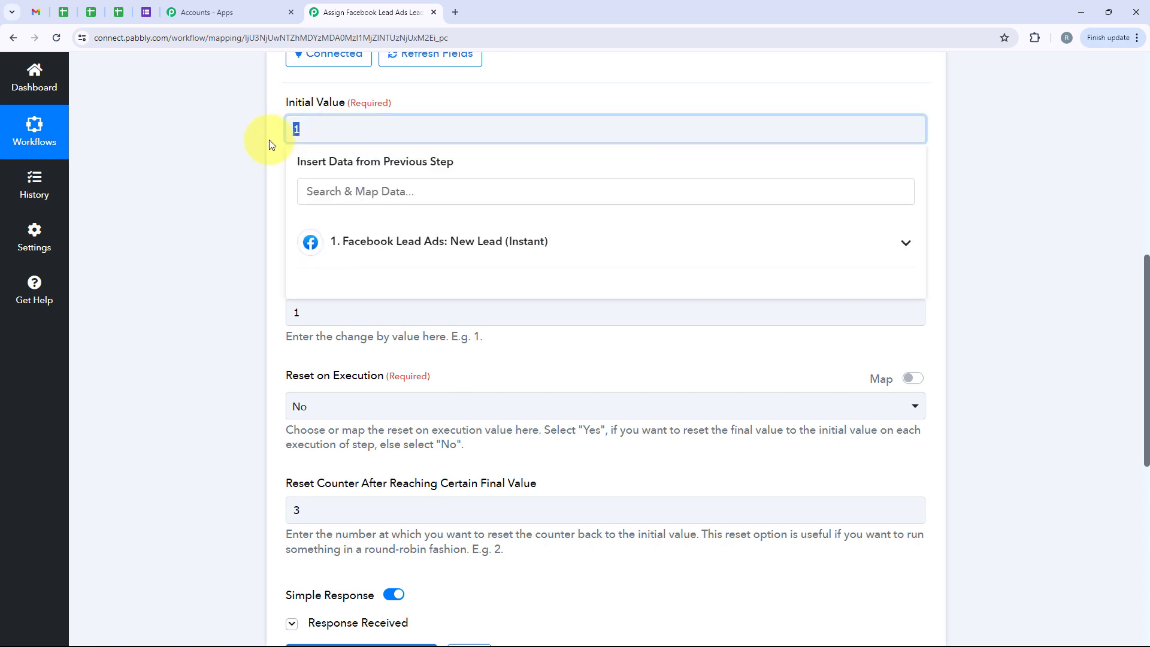
{"action": "left_click", "coordinate": [246, 193]}
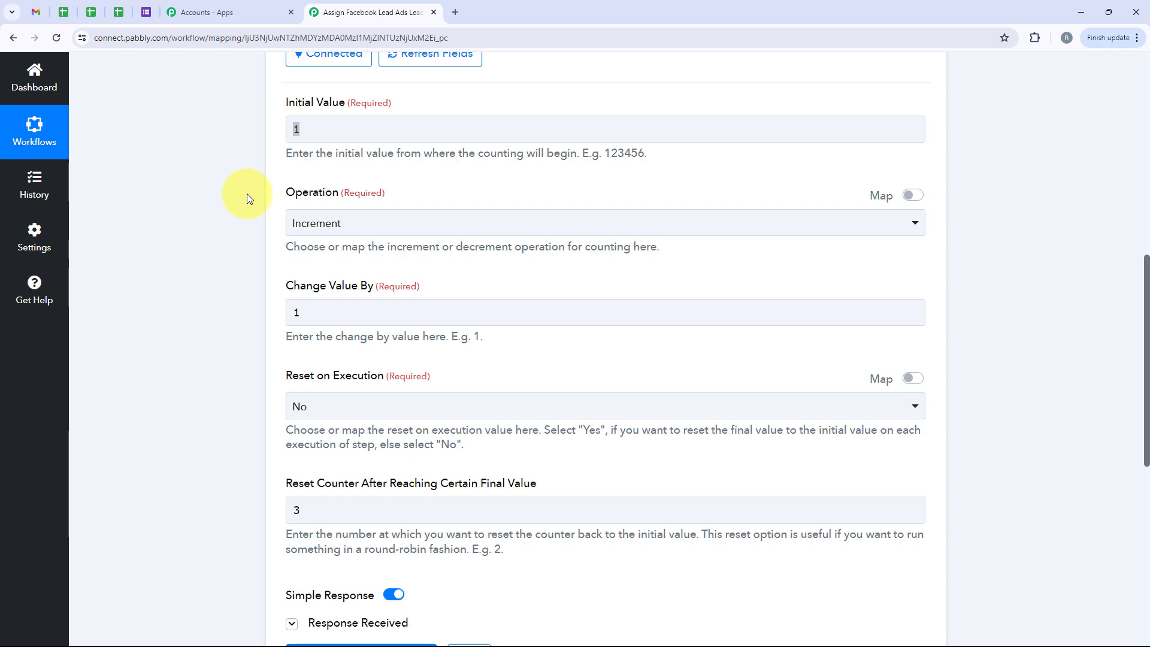
{"action": "scroll", "coordinate": [249, 199], "scroll_direction": "down", "scroll_amount": 3}
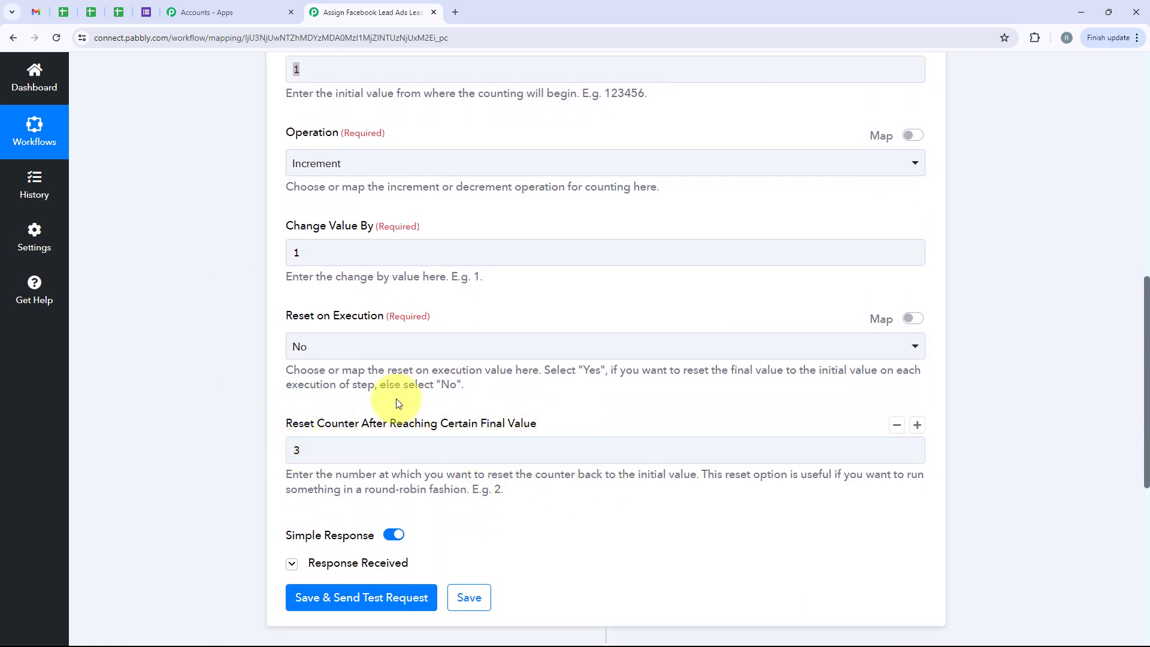
{"action": "left_click", "coordinate": [329, 457]}
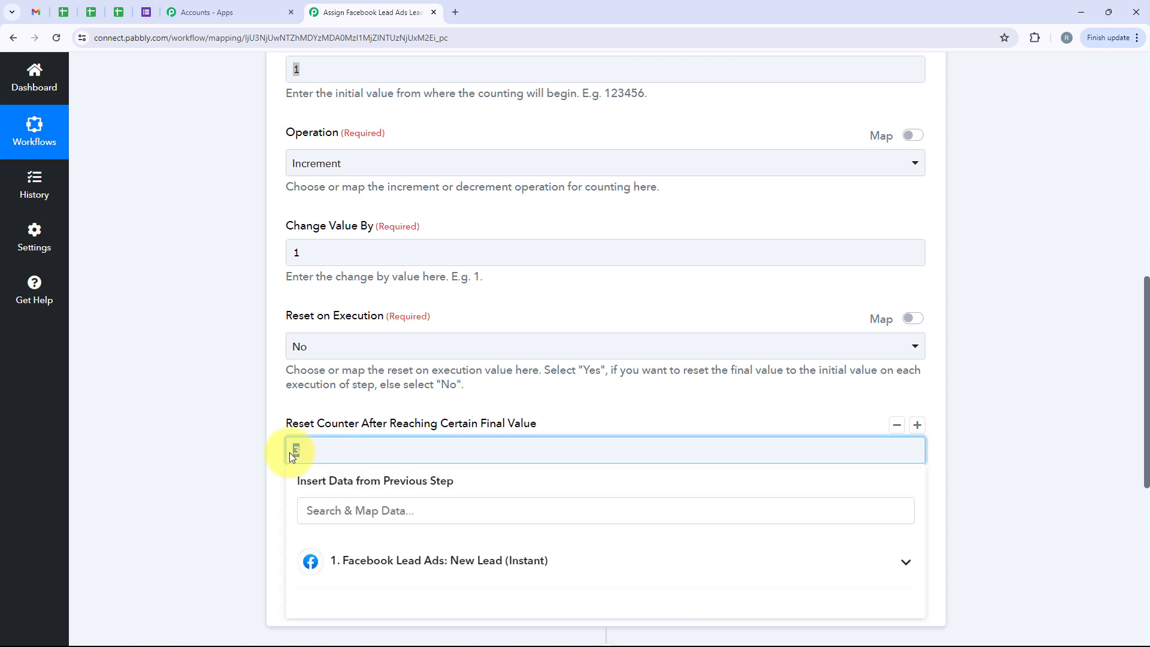
{"action": "left_click", "coordinate": [299, 427]}
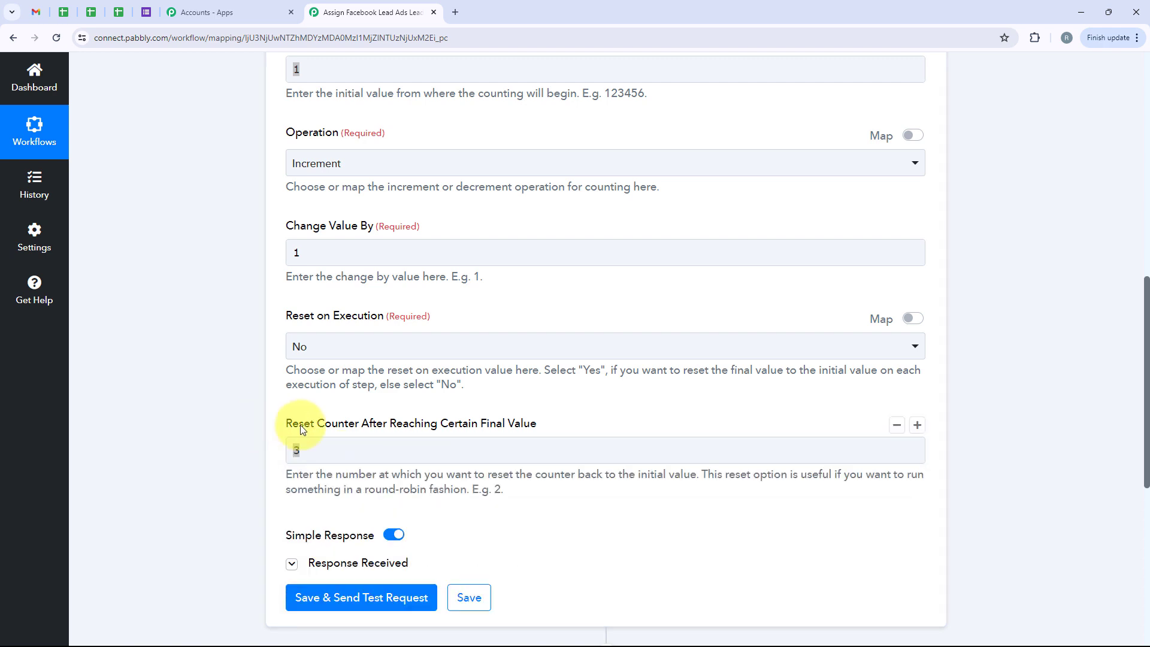
Recheck the Counter action's reset, increment and initial value settings and collapse the Number Formatter action.
{"action": "left_click", "coordinate": [264, 442]}
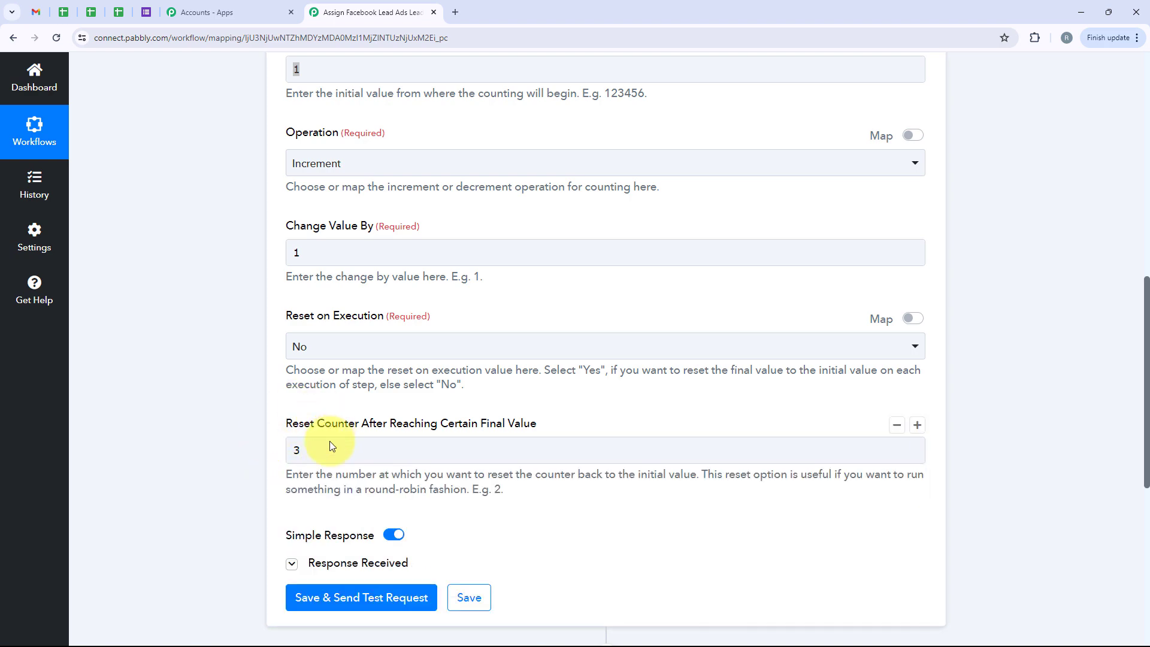
{"action": "scroll", "coordinate": [326, 322], "scroll_direction": "up", "scroll_amount": 2}
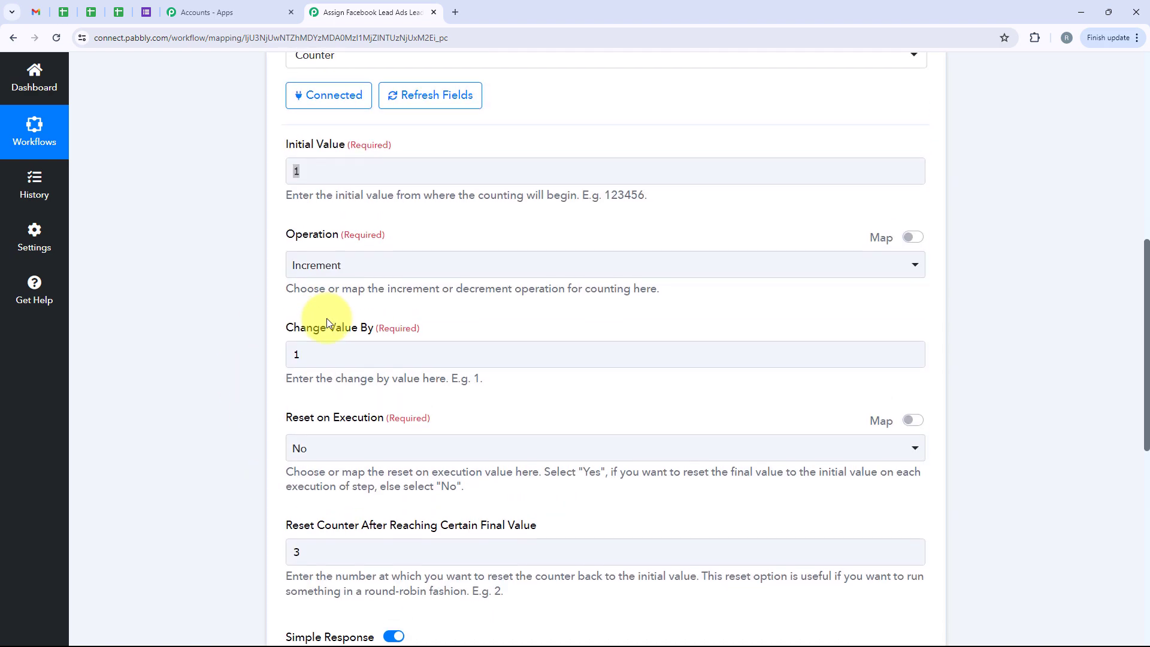
{"action": "scroll", "coordinate": [327, 323], "scroll_direction": "up", "scroll_amount": 5}
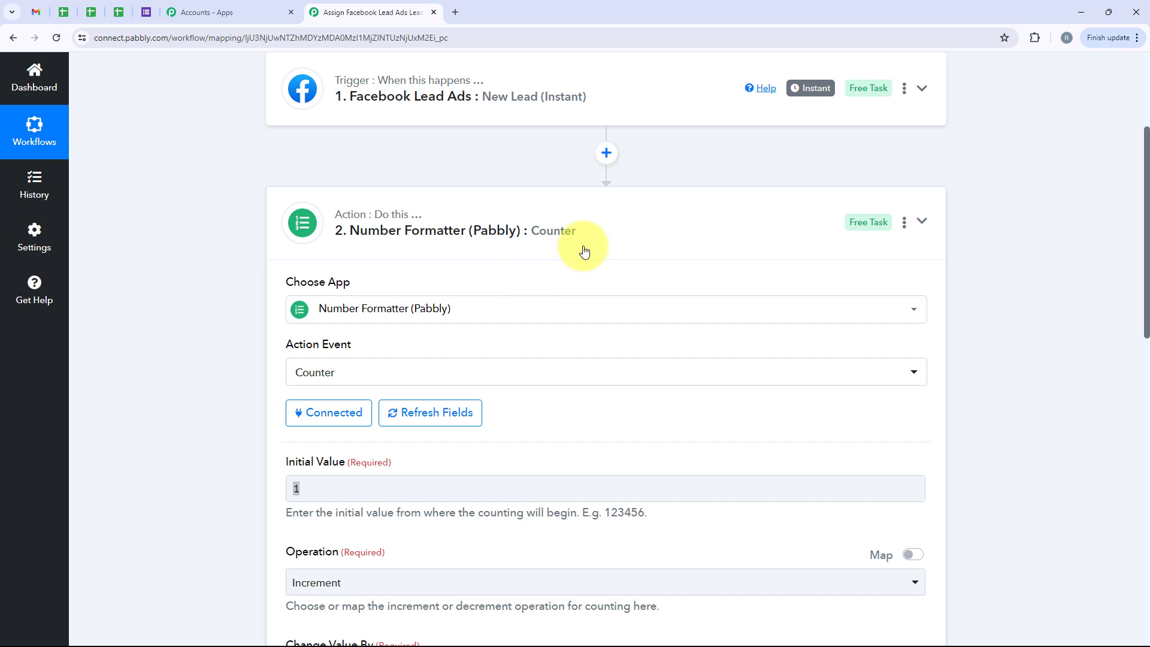
{"action": "left_click", "coordinate": [585, 251]}
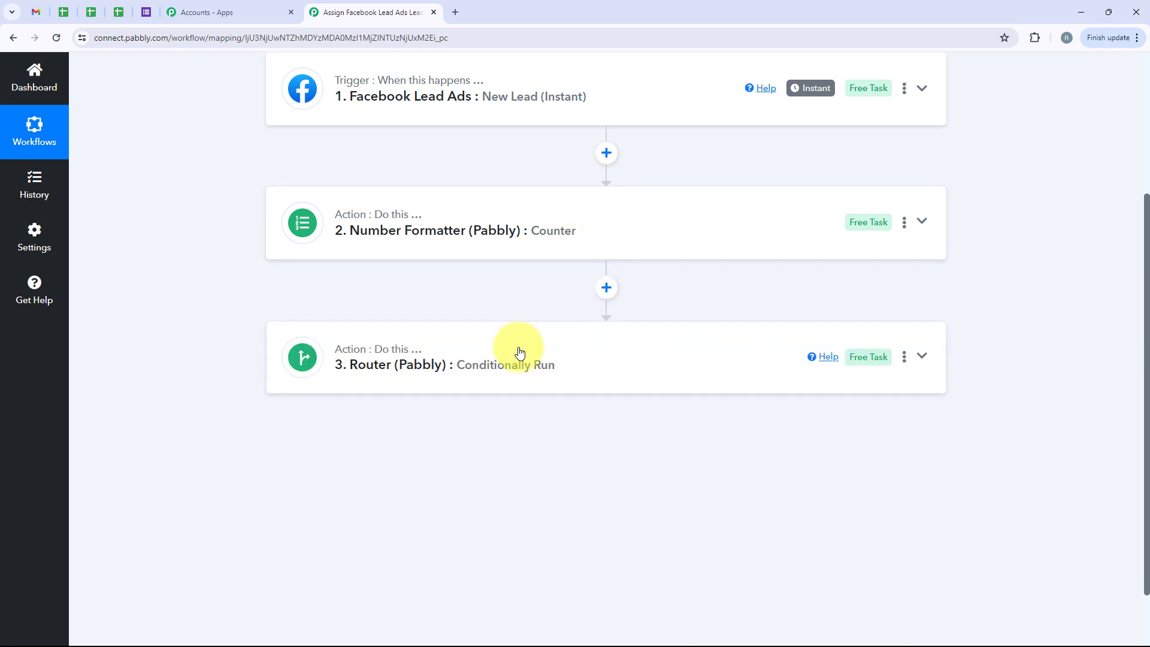
Open the Router action, review its counter routes, and examine the filter condition of the Counter 1 route.
{"action": "left_click", "coordinate": [519, 352]}
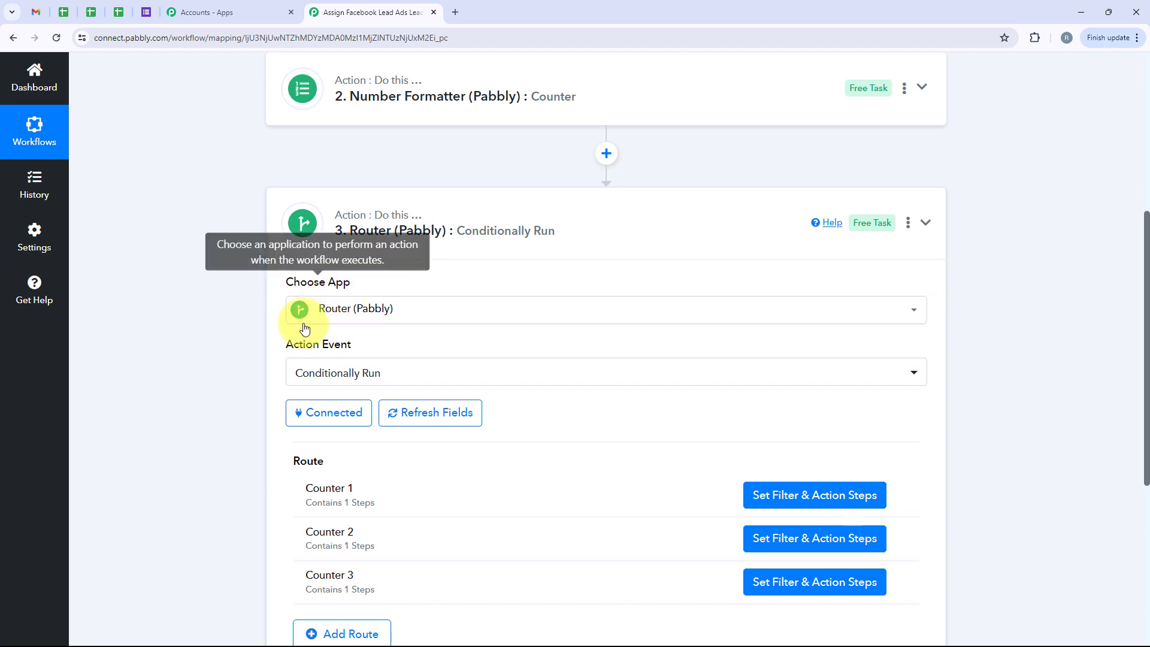
{"action": "scroll", "coordinate": [453, 334], "scroll_direction": "down", "scroll_amount": 3}
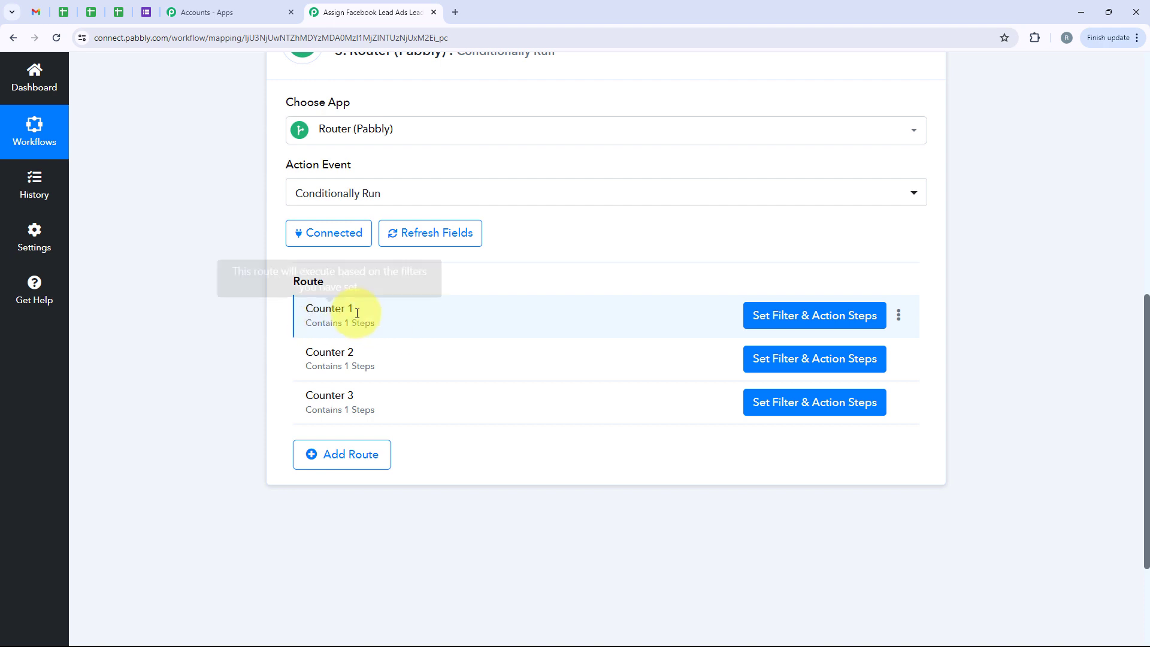
{"action": "left_click", "coordinate": [800, 330]}
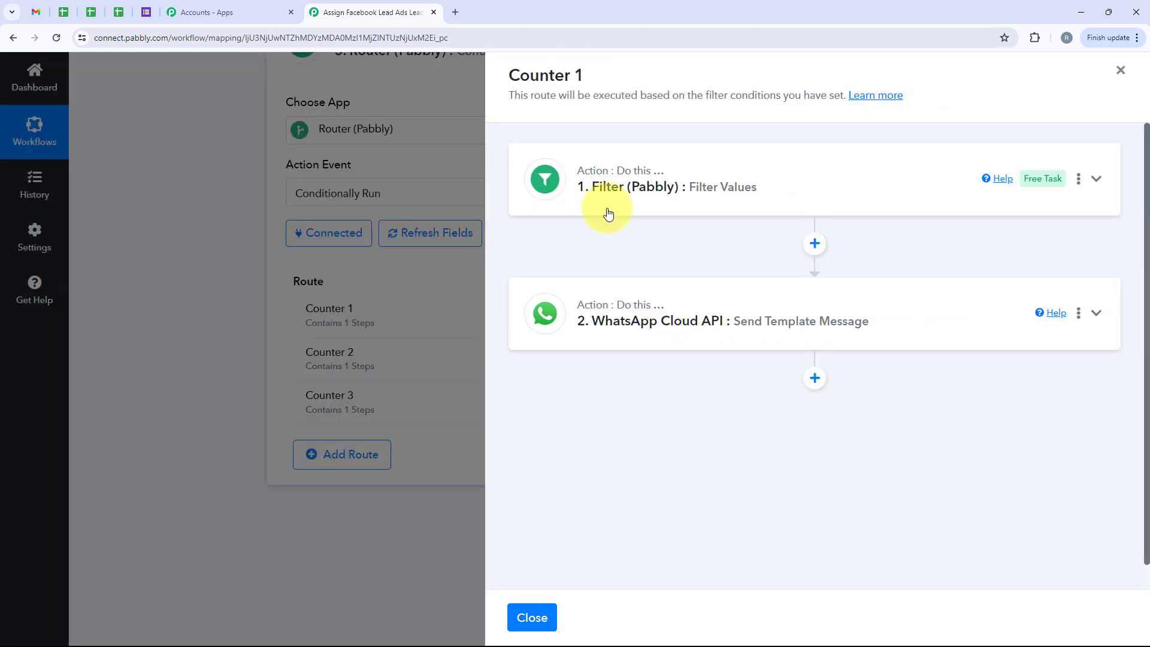
{"action": "left_click", "coordinate": [745, 186]}
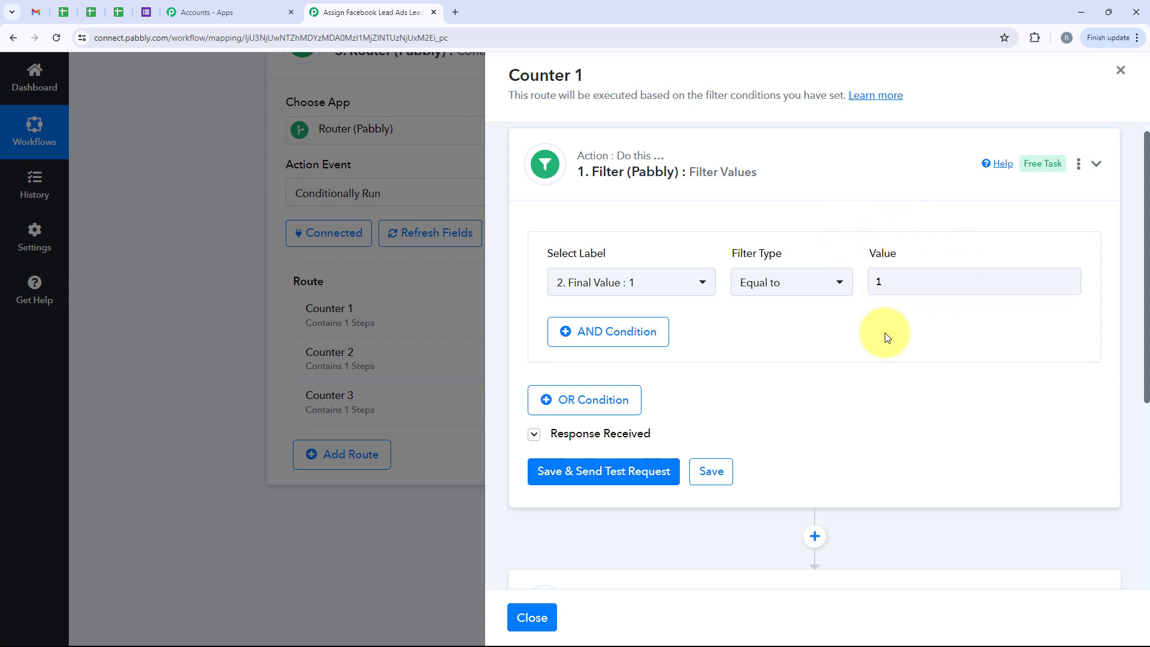
{"action": "scroll", "coordinate": [886, 337], "scroll_direction": "down", "scroll_amount": 4}
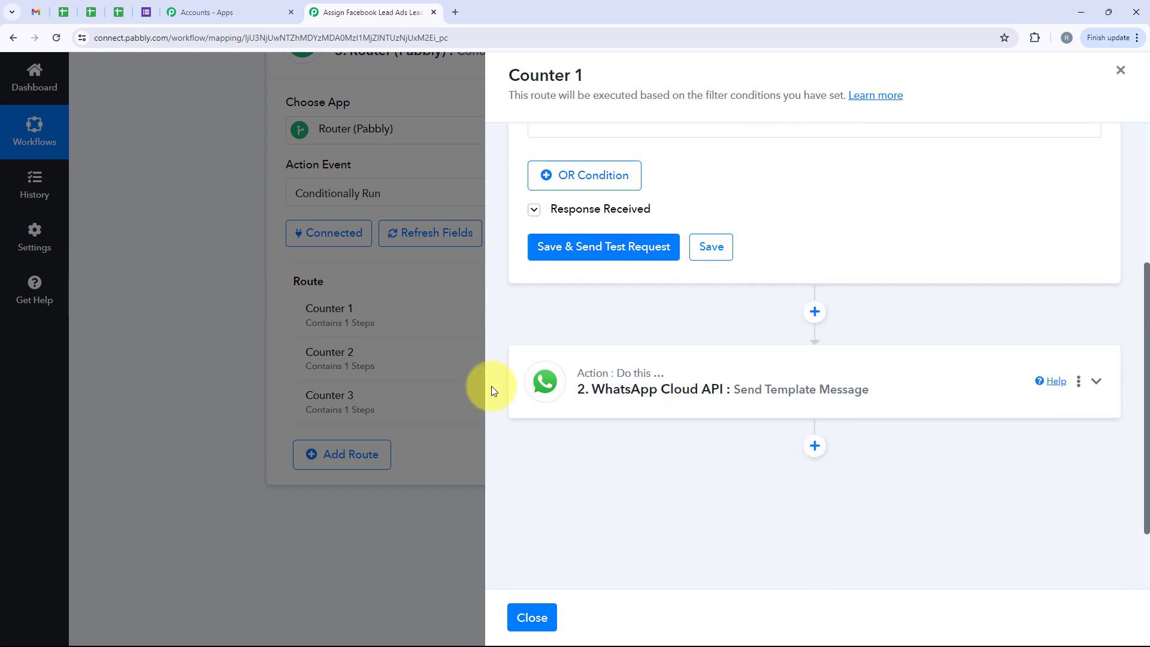
Open the route's WhatsApp Cloud API action, review its template, recipient and mapped body fields, and collapse the action.
{"action": "left_click", "coordinate": [790, 401]}
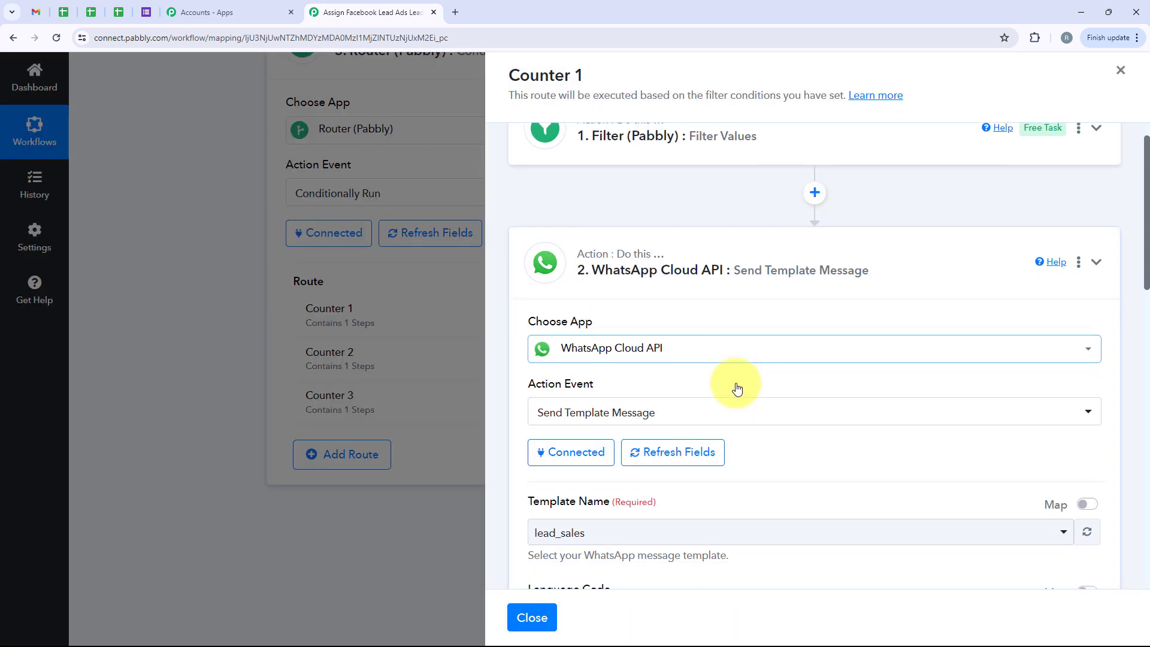
{"action": "scroll", "coordinate": [737, 388], "scroll_direction": "down", "scroll_amount": 9}
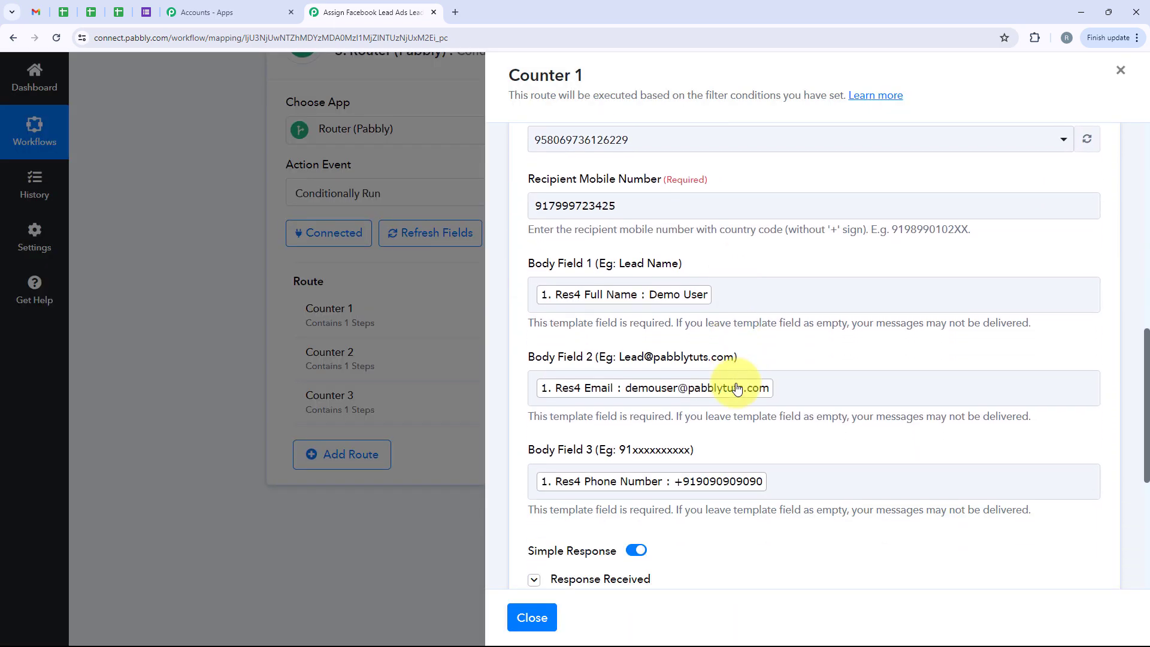
{"action": "scroll", "coordinate": [735, 384], "scroll_direction": "up", "scroll_amount": 10}
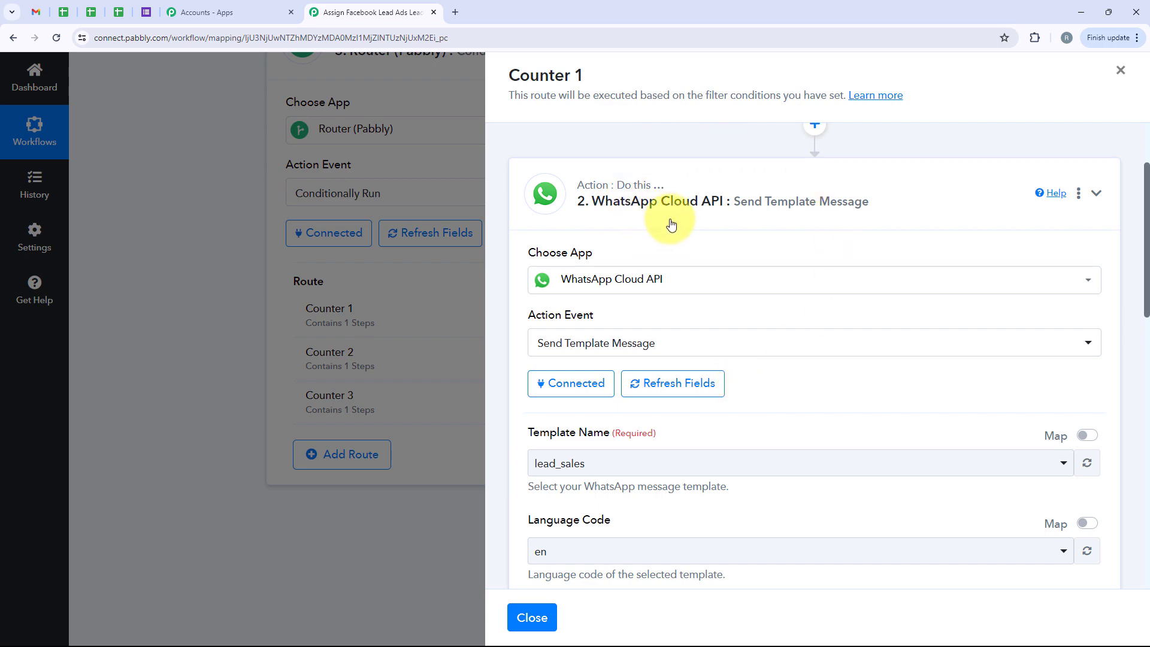
{"action": "left_click", "coordinate": [670, 223]}
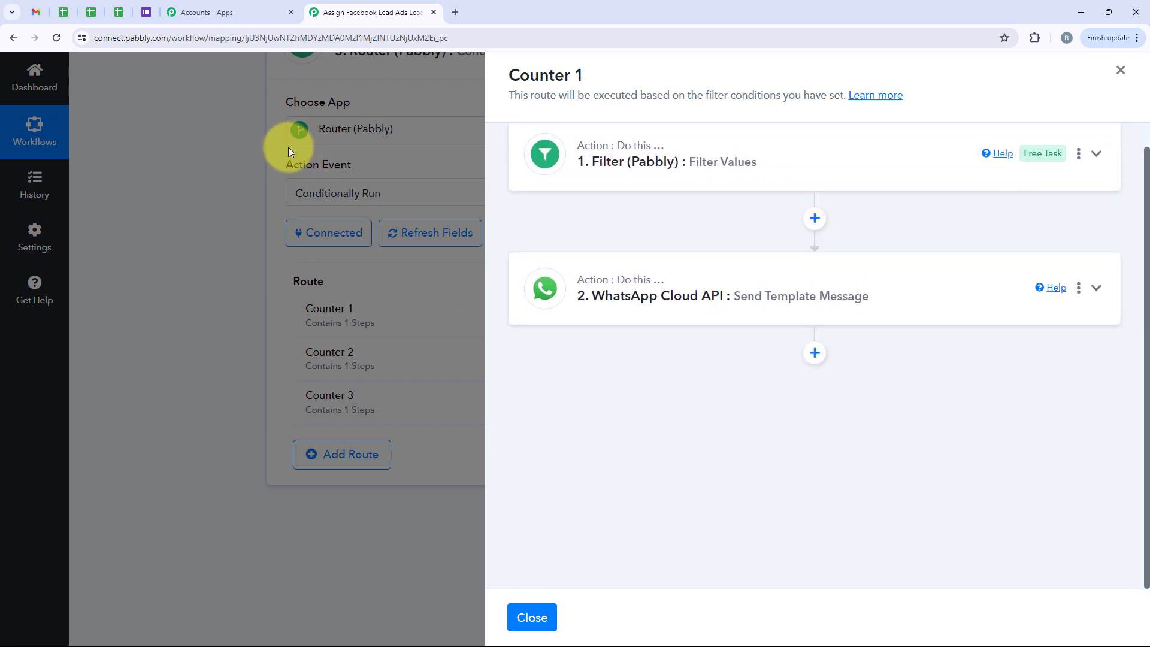
Close the Counter 1 route and return to the Sales Automations folder's workflow list.
{"action": "left_click", "coordinate": [288, 146]}
{"action": "scroll", "coordinate": [226, 238], "scroll_direction": "up", "scroll_amount": 9}
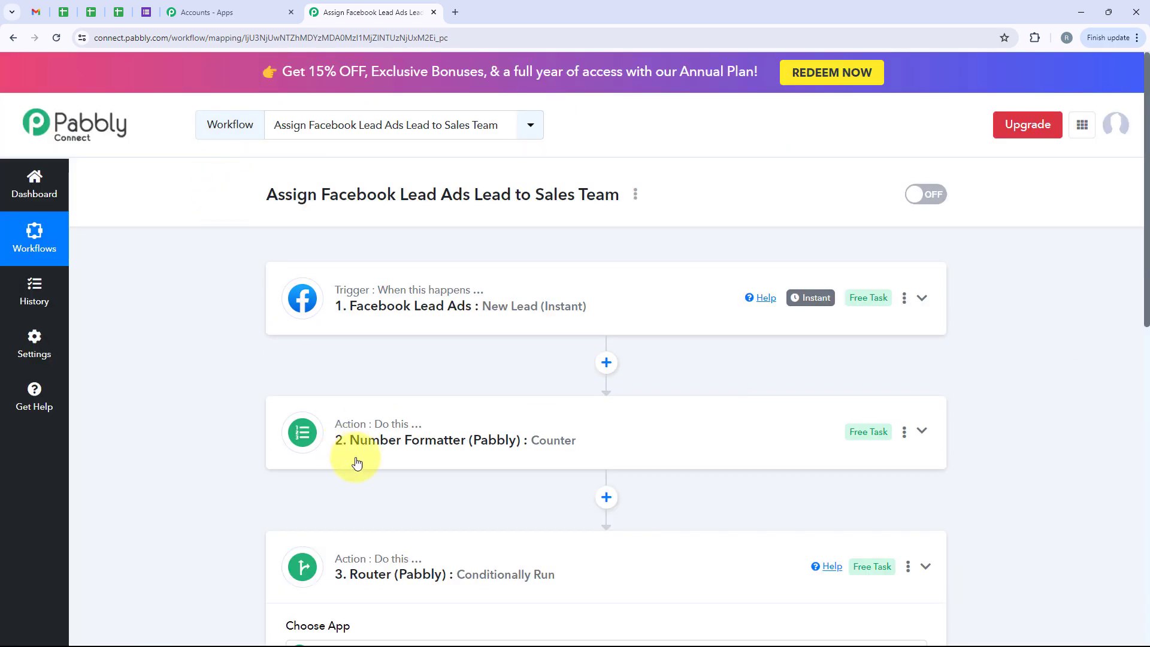
{"action": "left_click", "coordinate": [13, 38]}
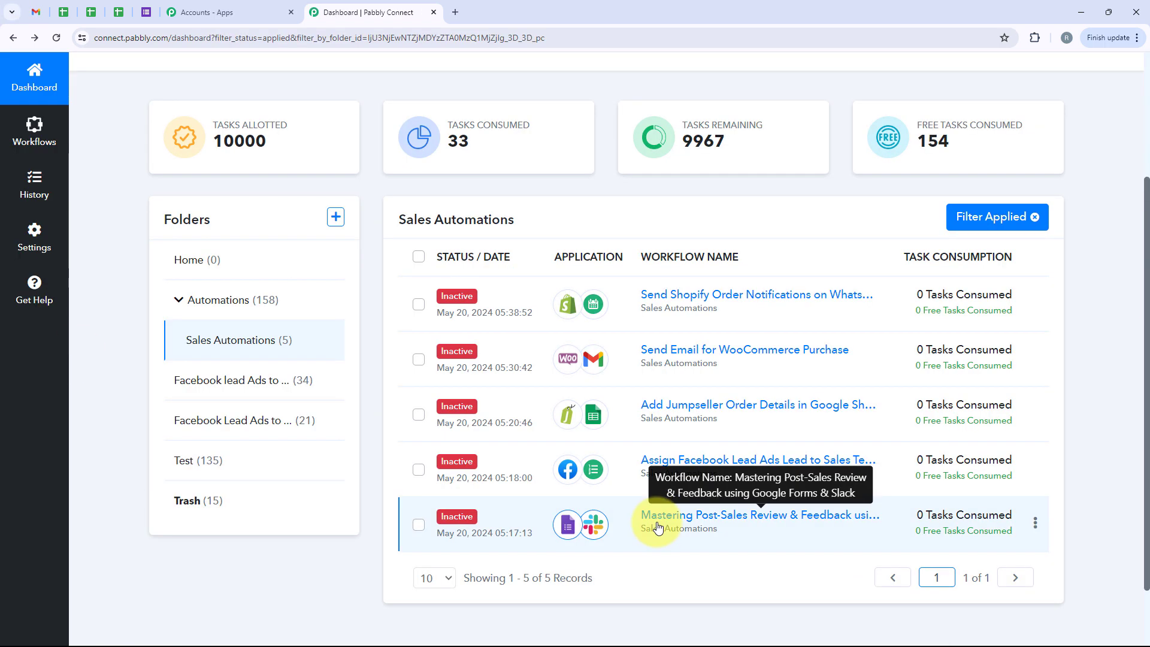
Open the Mastering Post-Sales Review & Feedback workflow and review its Google Forms trigger's event and webhook setup instructions.
{"action": "left_click", "coordinate": [783, 524]}
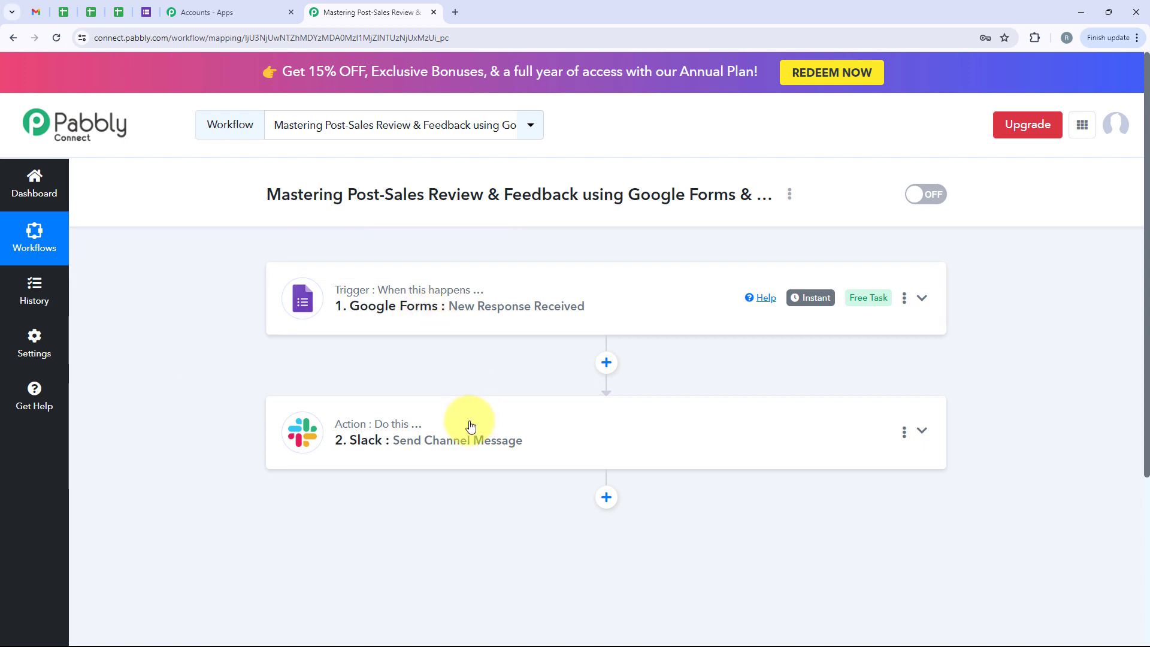
{"action": "left_click", "coordinate": [385, 308]}
{"action": "scroll", "coordinate": [401, 344], "scroll_direction": "down", "scroll_amount": 1}
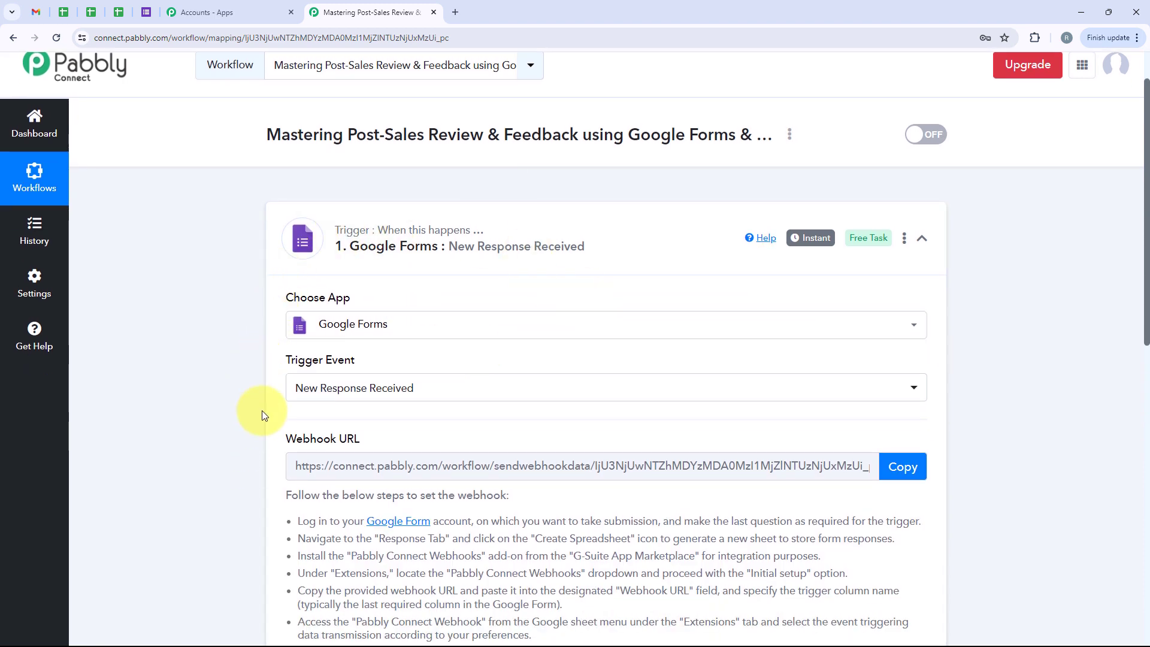
{"action": "scroll", "coordinate": [514, 386], "scroll_direction": "down", "scroll_amount": 1}
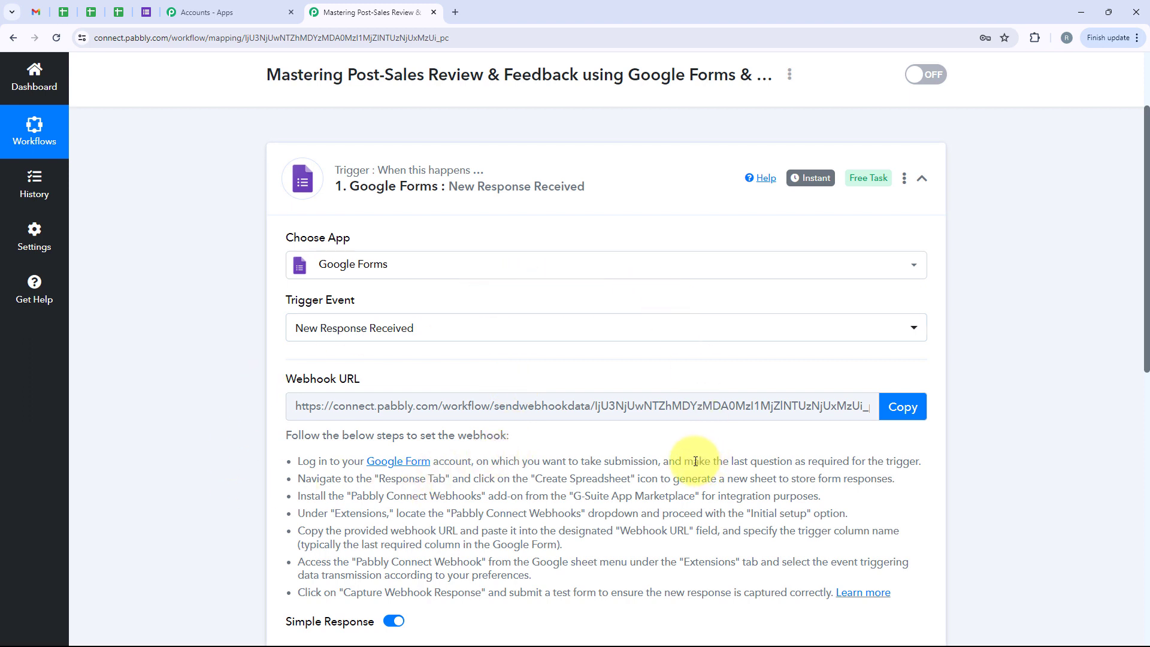
{"action": "scroll", "coordinate": [275, 303], "scroll_direction": "down", "scroll_amount": 1}
{"action": "scroll", "coordinate": [274, 464], "scroll_direction": "down", "scroll_amount": 3}
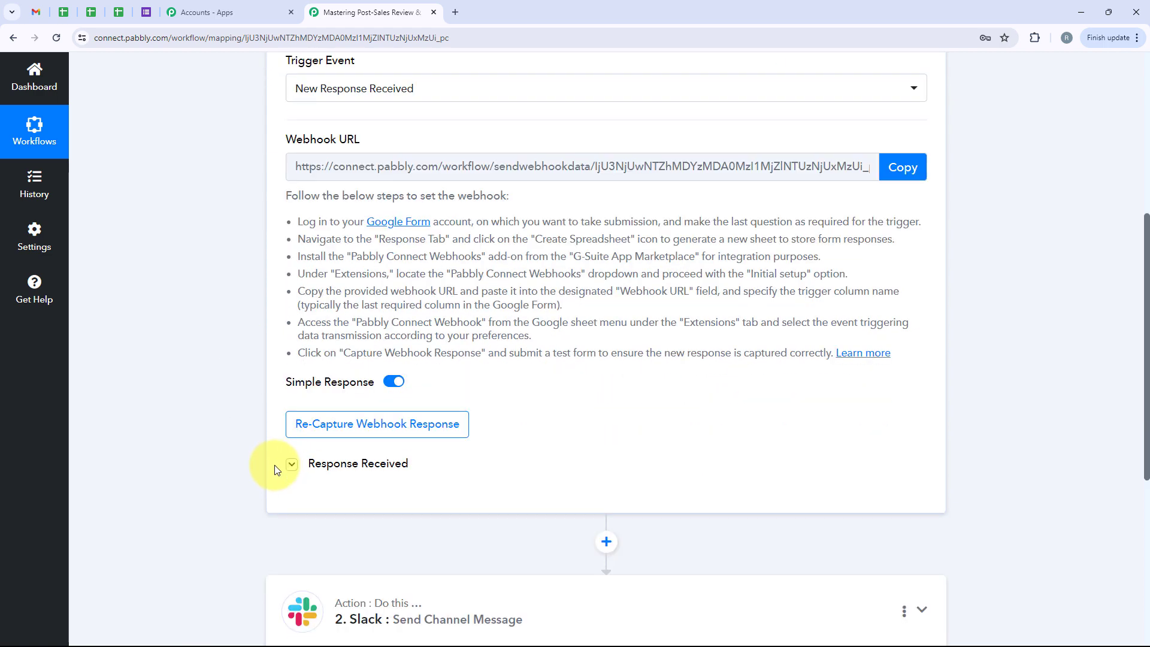
Expand the Google Forms trigger's received response and examine the captured customer details and feedback answers.
{"action": "left_click", "coordinate": [379, 462]}
{"action": "scroll", "coordinate": [738, 303], "scroll_direction": "down", "scroll_amount": 4}
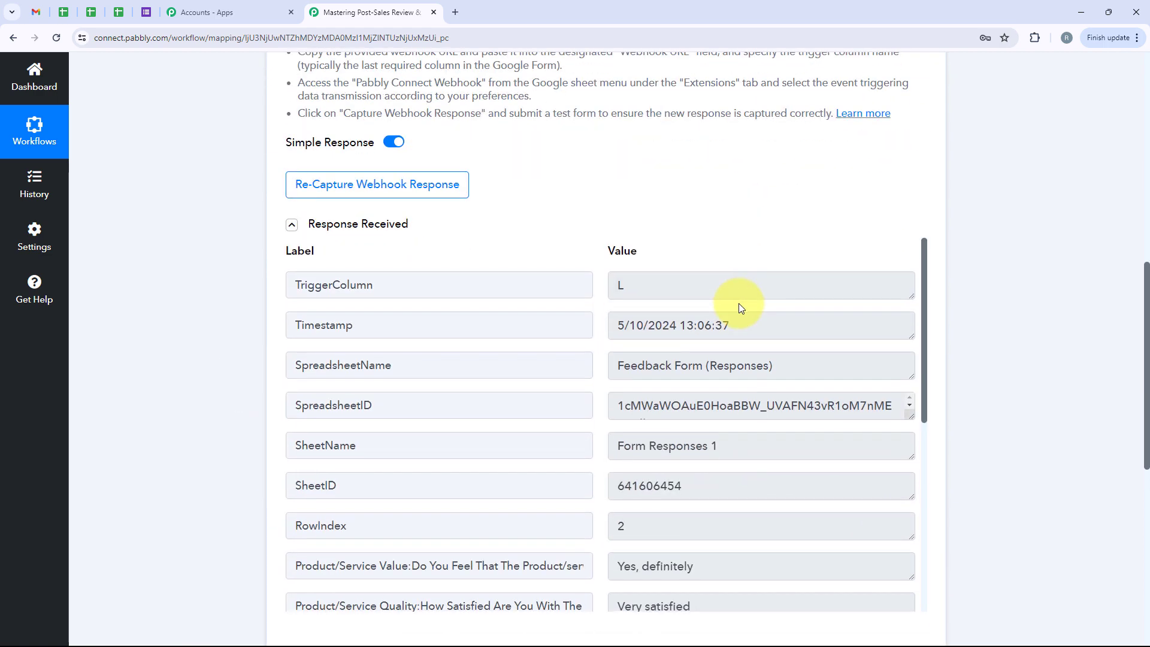
{"action": "scroll", "coordinate": [738, 303], "scroll_direction": "down", "scroll_amount": 3}
{"action": "left_click", "coordinate": [701, 386]}
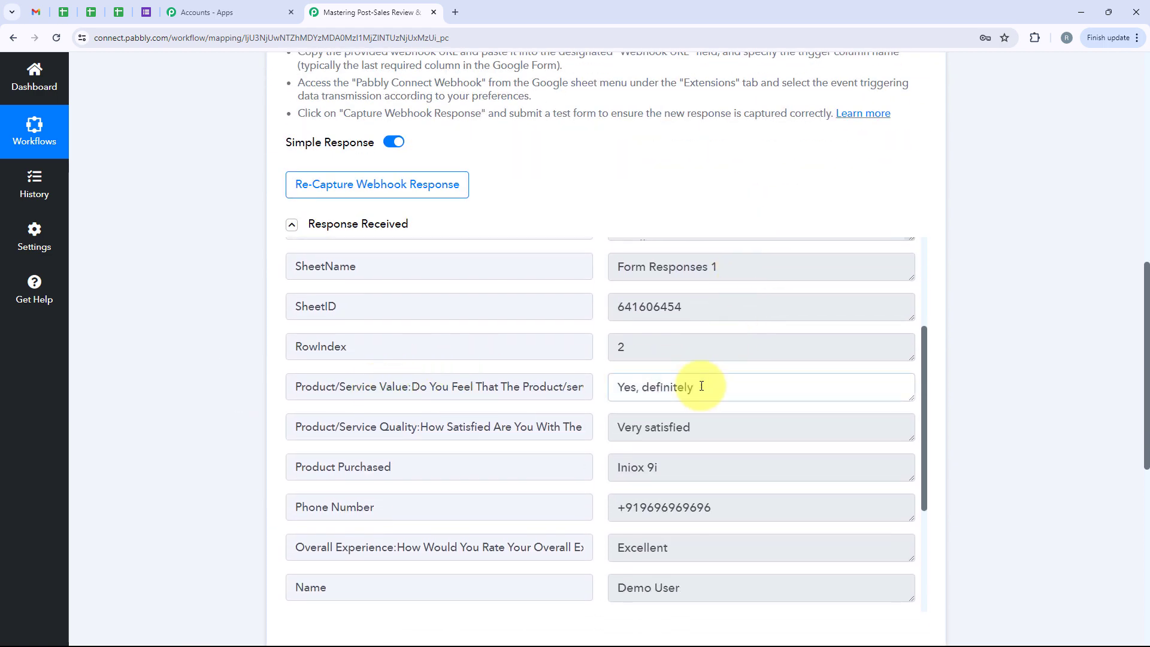
{"action": "left_click", "coordinate": [713, 423]}
{"action": "scroll", "coordinate": [688, 453], "scroll_direction": "down", "scroll_amount": 3}
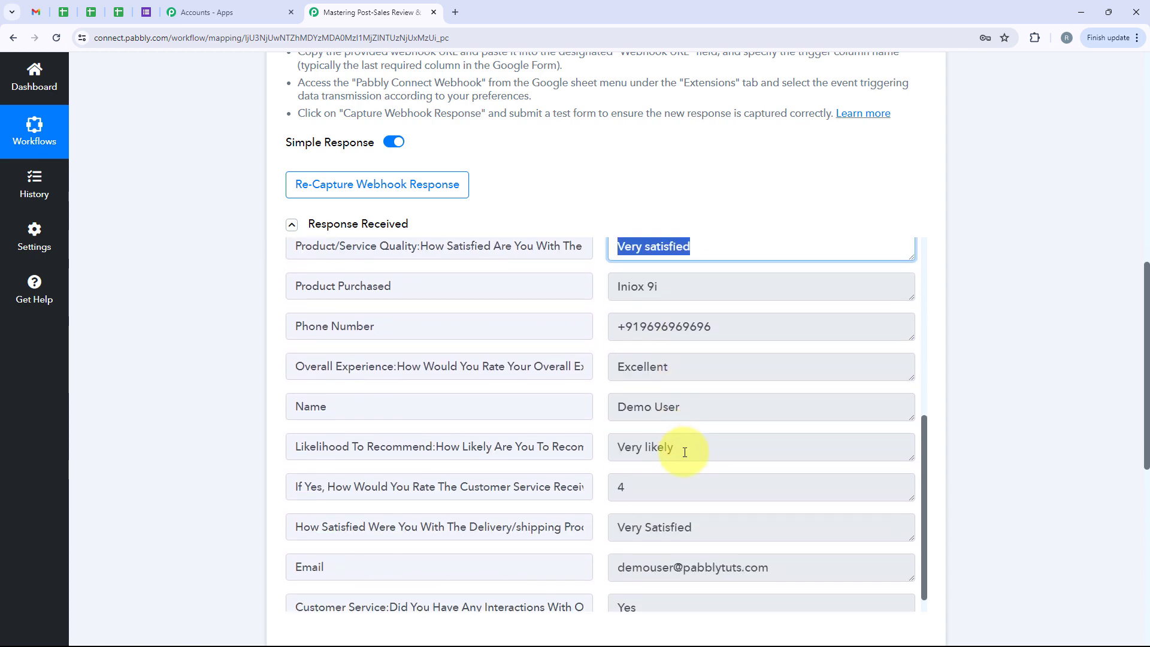
{"action": "scroll", "coordinate": [677, 451], "scroll_direction": "down", "scroll_amount": 8}
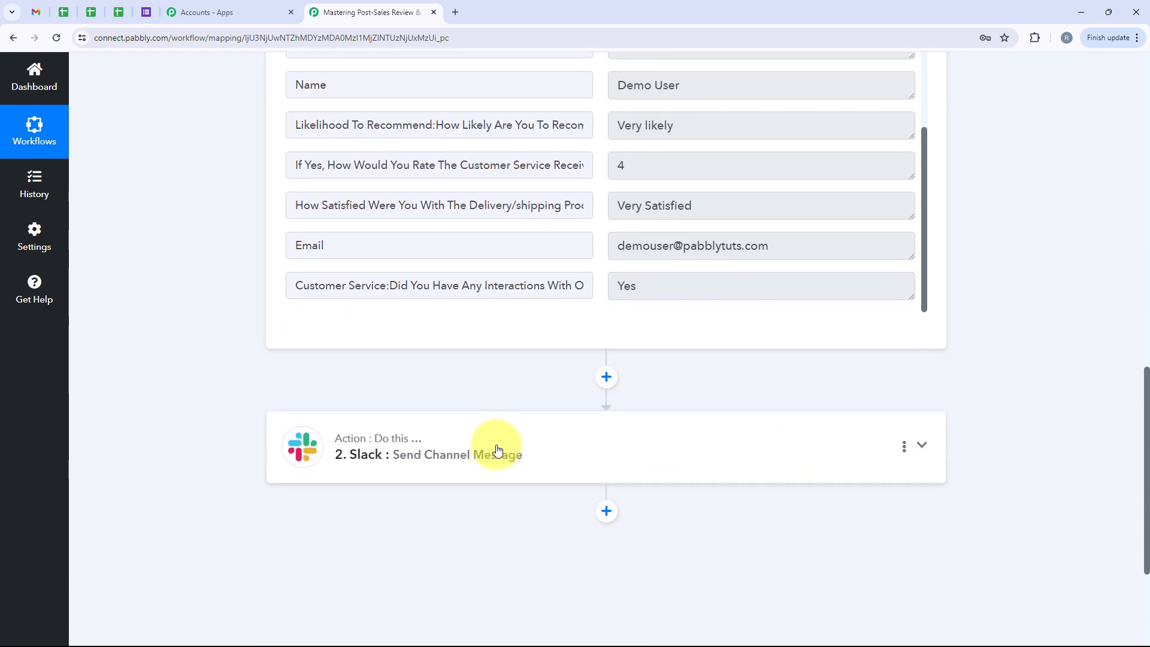
Open the Slack Send Channel Message action and review its action event, connection and channel settings.
{"action": "left_click", "coordinate": [496, 449]}
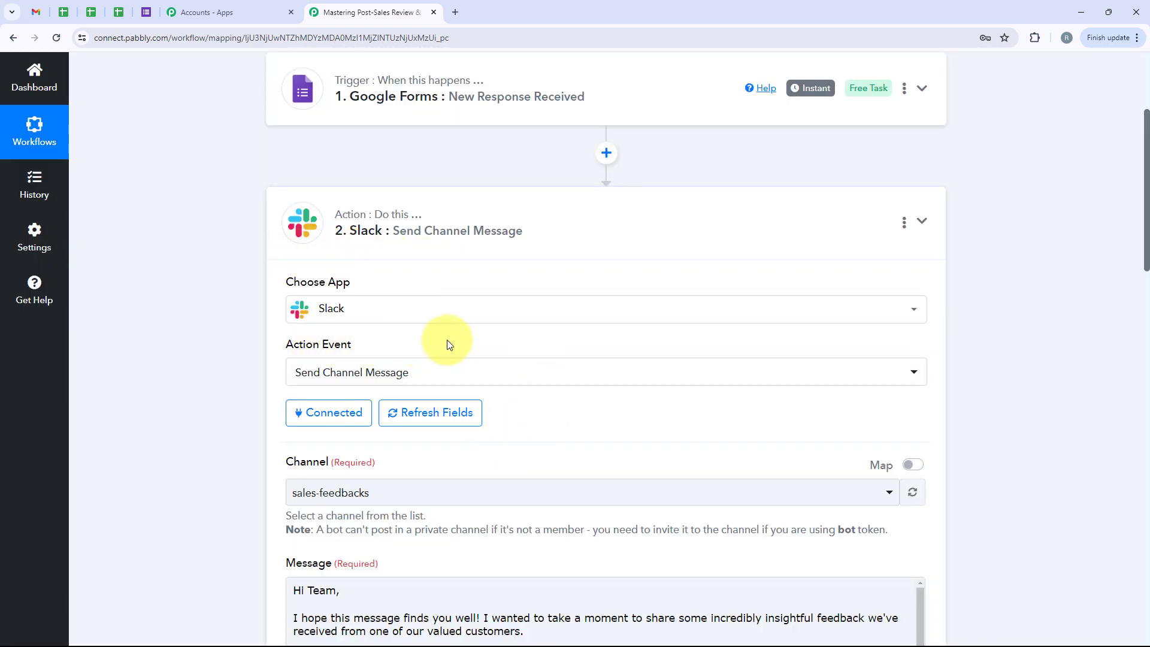
{"action": "scroll", "coordinate": [449, 344], "scroll_direction": "down", "scroll_amount": 1}
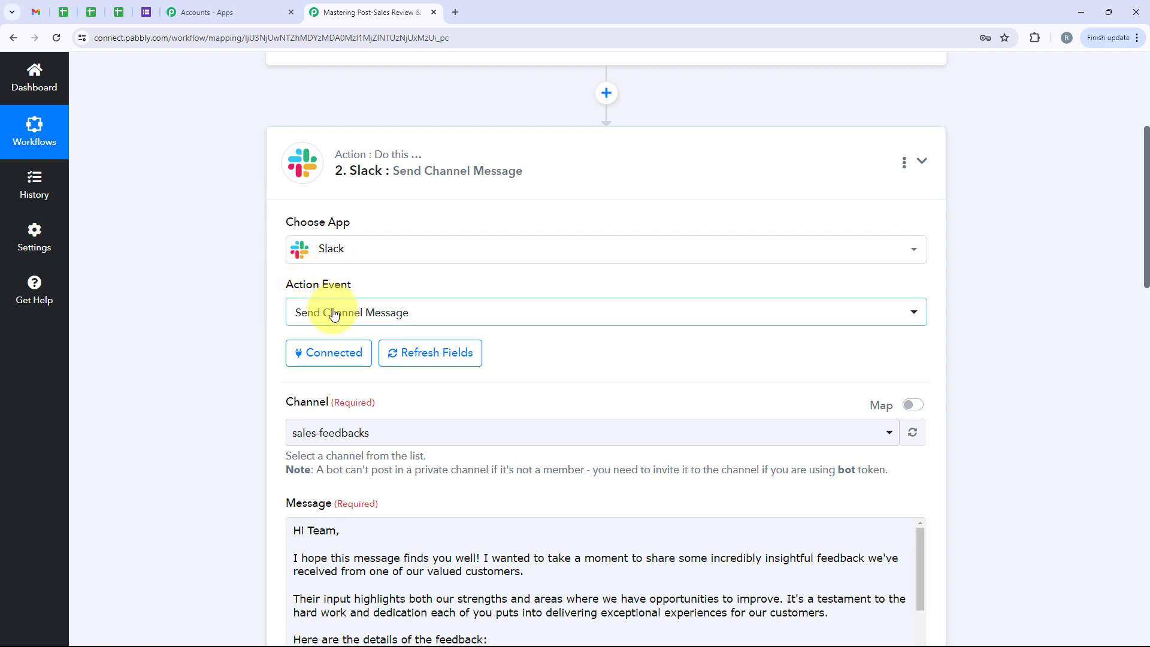
{"action": "scroll", "coordinate": [478, 319], "scroll_direction": "down", "scroll_amount": 2}
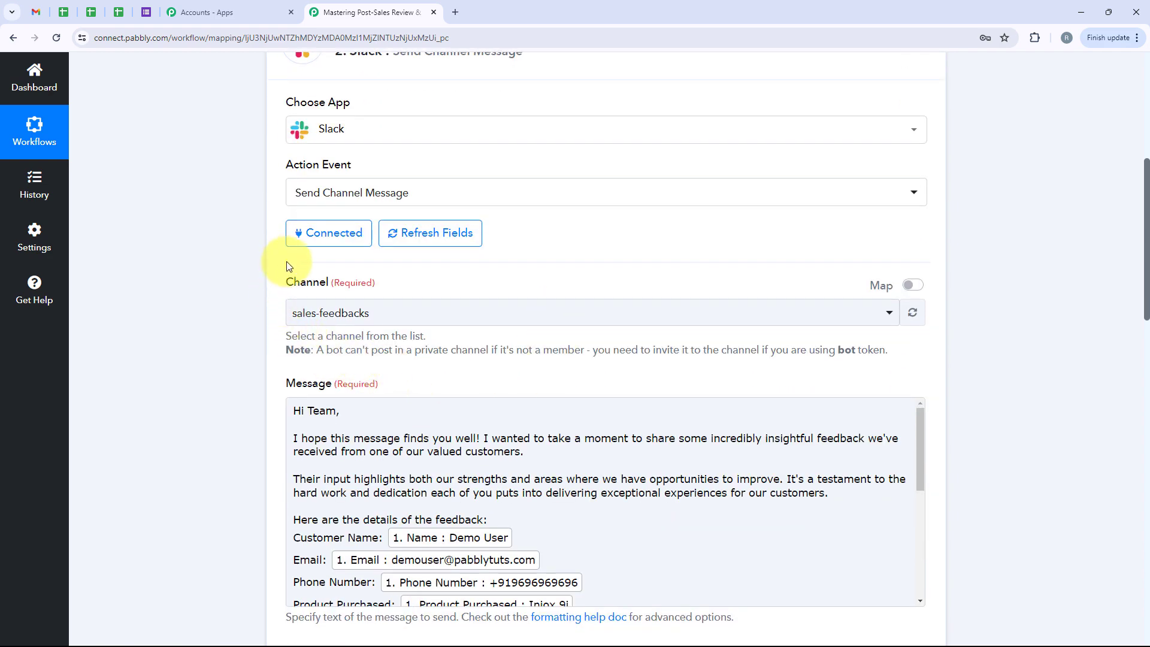
{"action": "scroll", "coordinate": [662, 375], "scroll_direction": "down", "scroll_amount": 2}
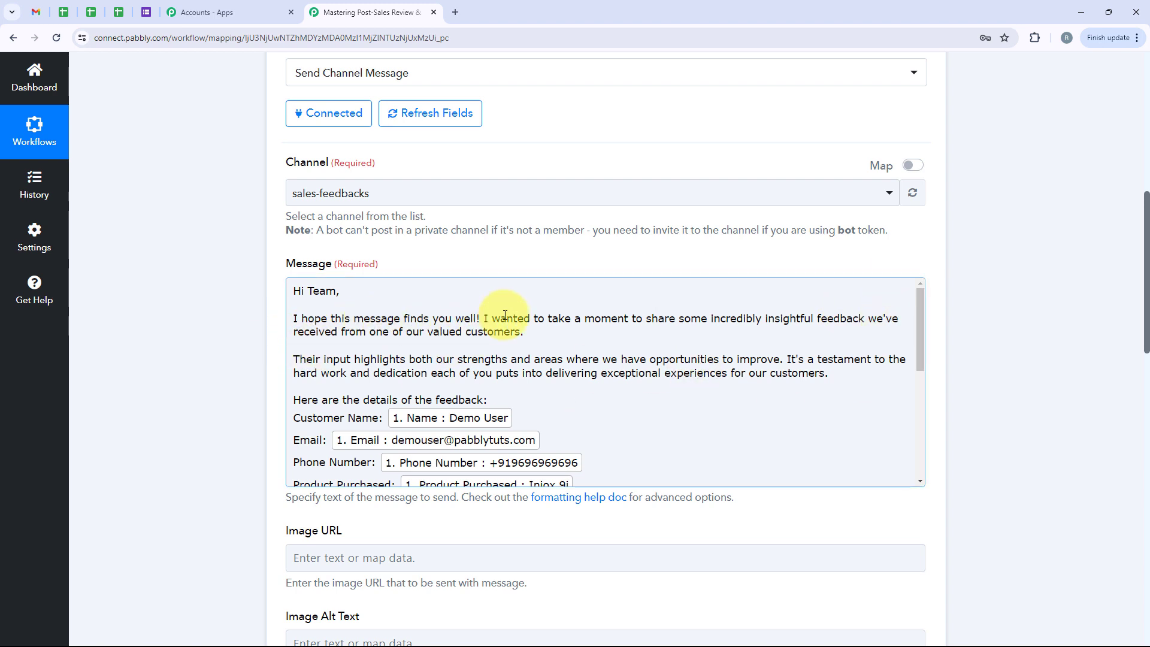
Read through the Slack message body, examining the mapped customer details and feedback questions and answers.
{"action": "scroll", "coordinate": [539, 342], "scroll_direction": "down", "scroll_amount": 2}
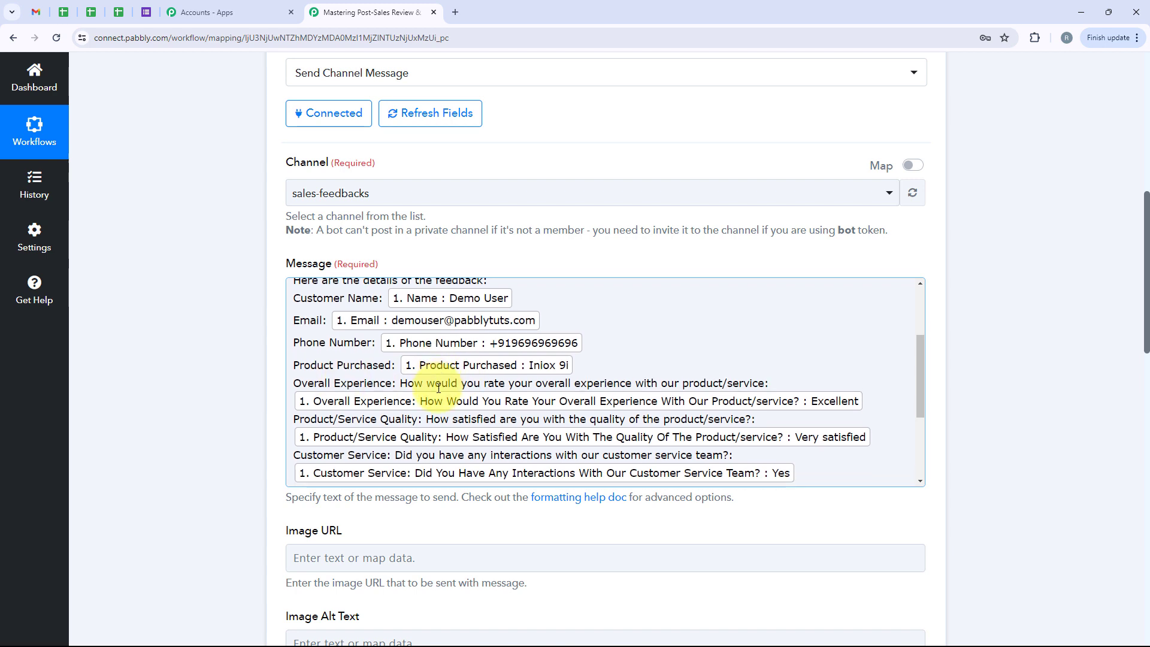
{"action": "scroll", "coordinate": [309, 378], "scroll_direction": "down", "scroll_amount": 1}
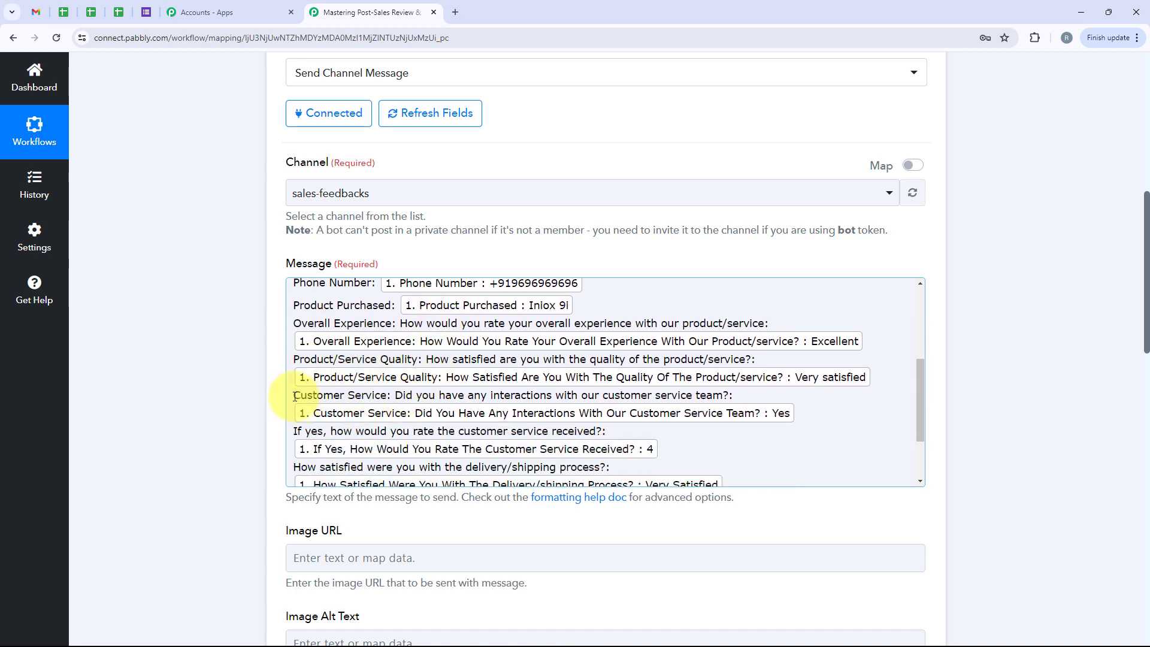
{"action": "left_click_drag", "start_coordinate": [295, 396], "coordinate": [386, 396]}
{"action": "scroll", "coordinate": [473, 360], "scroll_direction": "down", "scroll_amount": 2}
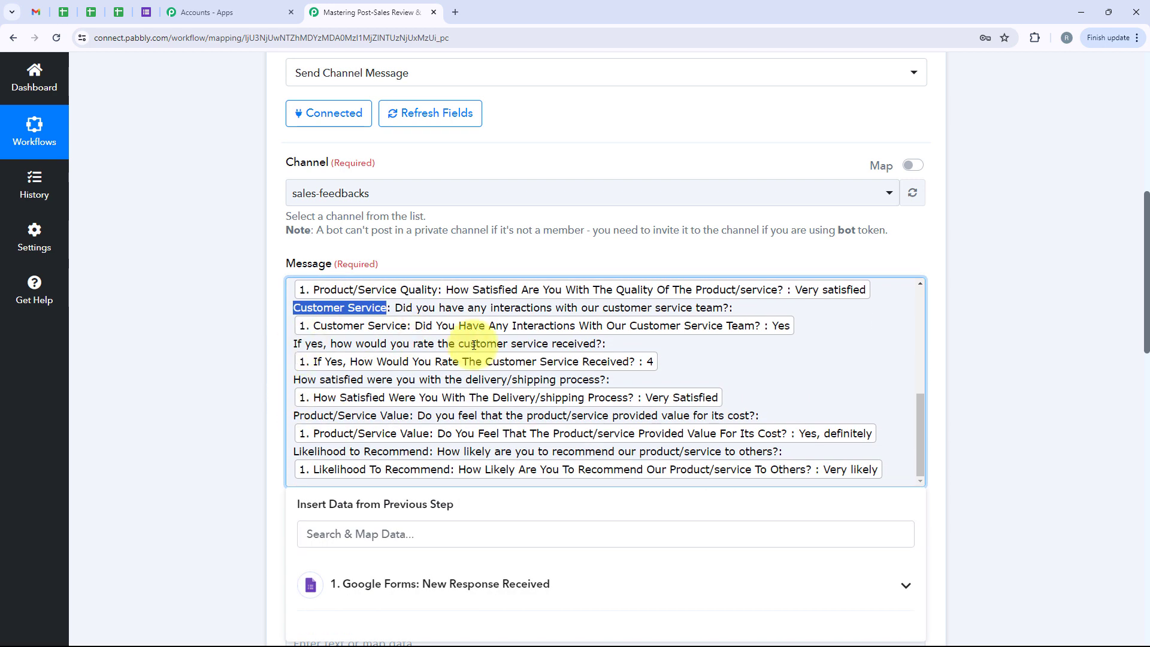
{"action": "scroll", "coordinate": [473, 345], "scroll_direction": "down", "scroll_amount": 2}
{"action": "left_click", "coordinate": [242, 298]}
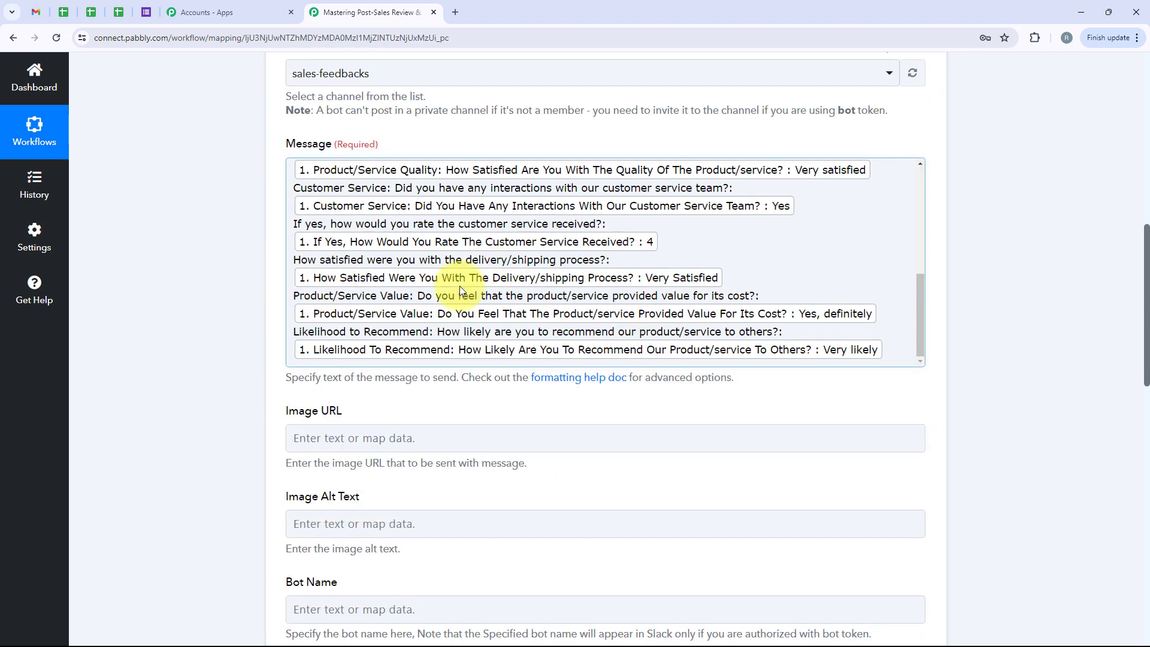
{"action": "scroll", "coordinate": [473, 282], "scroll_direction": "up", "scroll_amount": 8}
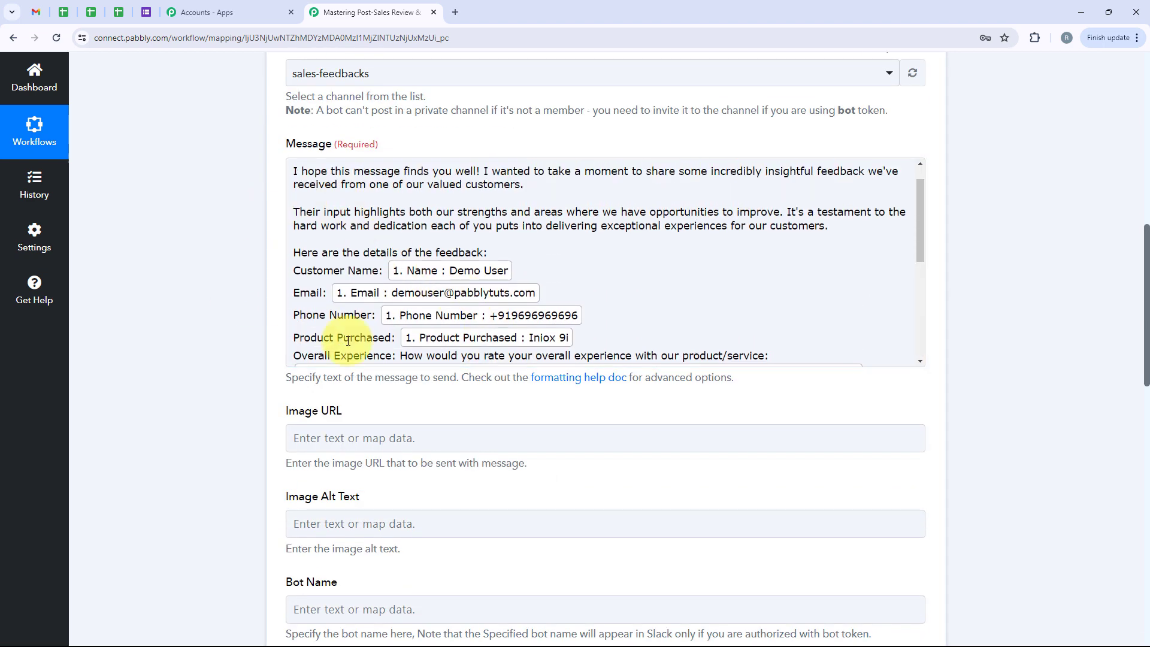
{"action": "scroll", "coordinate": [348, 340], "scroll_direction": "down", "scroll_amount": 3}
Review the Slack action's remaining image, bot, link, reply broadcast and thread settings.
{"action": "scroll", "coordinate": [245, 365], "scroll_direction": "down", "scroll_amount": 6}
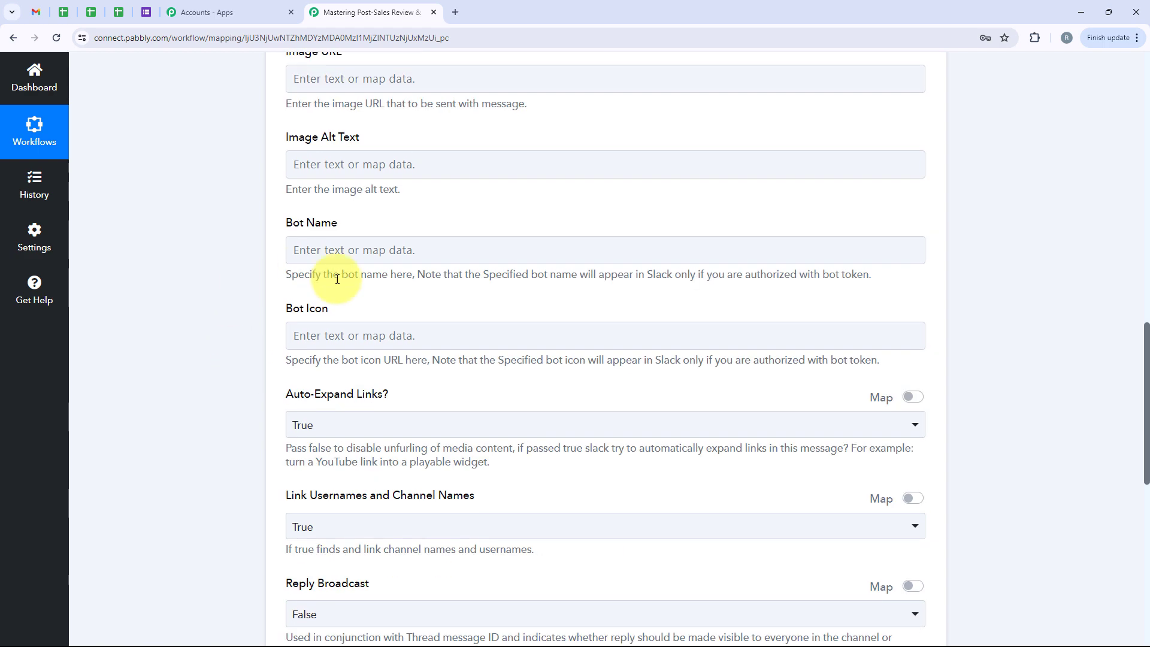
{"action": "scroll", "coordinate": [337, 279], "scroll_direction": "down", "scroll_amount": 3}
{"action": "scroll", "coordinate": [231, 353], "scroll_direction": "up", "scroll_amount": 2}
{"action": "scroll", "coordinate": [231, 351], "scroll_direction": "down", "scroll_amount": 6}
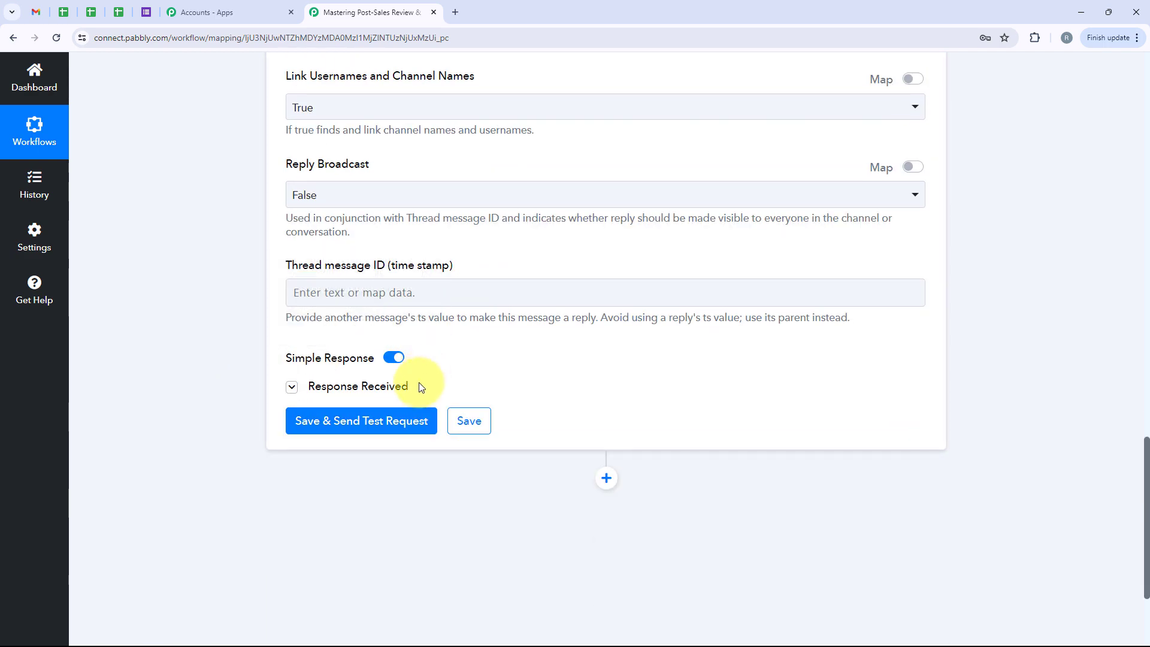
Expand the Slack action's received response and examine the channel, message subtype and message text fields.
{"action": "left_click", "coordinate": [380, 386]}
{"action": "scroll", "coordinate": [892, 344], "scroll_direction": "down", "scroll_amount": 2}
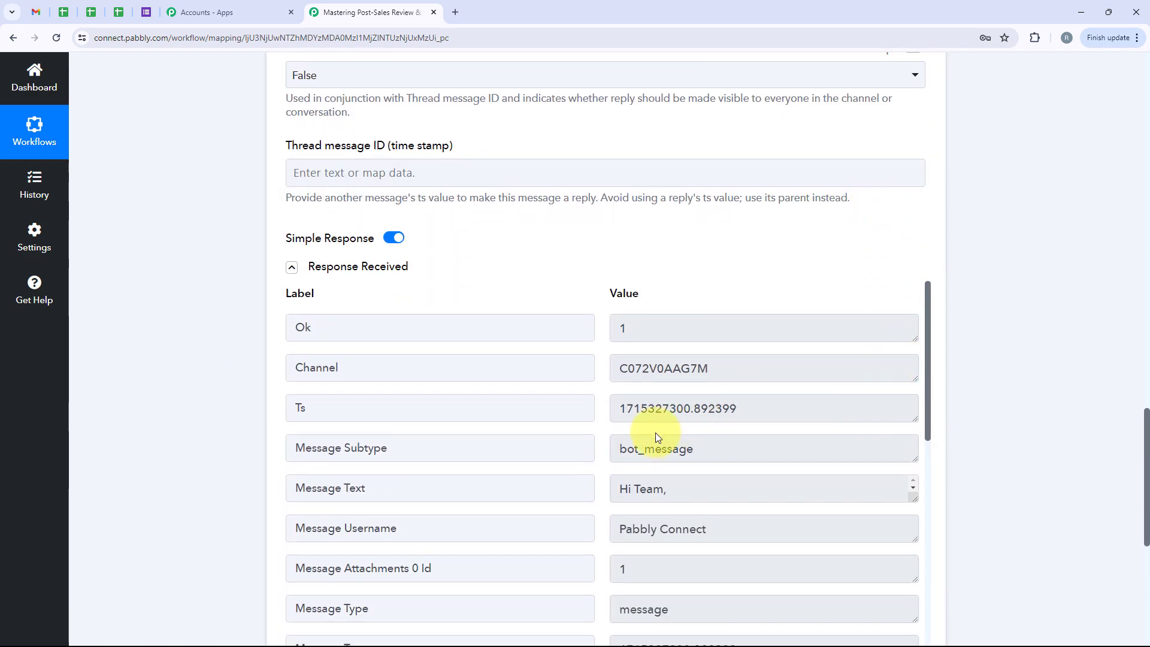
{"action": "scroll", "coordinate": [655, 432], "scroll_direction": "down", "scroll_amount": 1}
{"action": "double_click", "coordinate": [681, 389]}
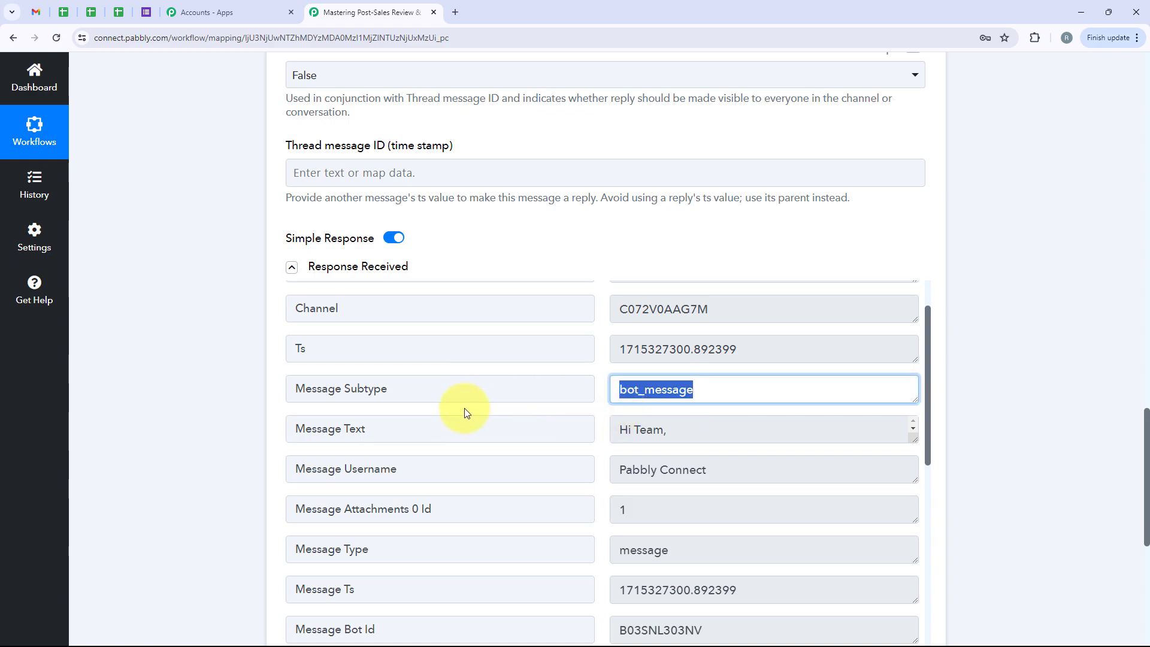
{"action": "scroll", "coordinate": [464, 407], "scroll_direction": "down", "scroll_amount": 3}
Leave the Slack action and return to the Sales Automations folder's workflow list.
{"action": "scroll", "coordinate": [216, 179], "scroll_direction": "up", "scroll_amount": 10}
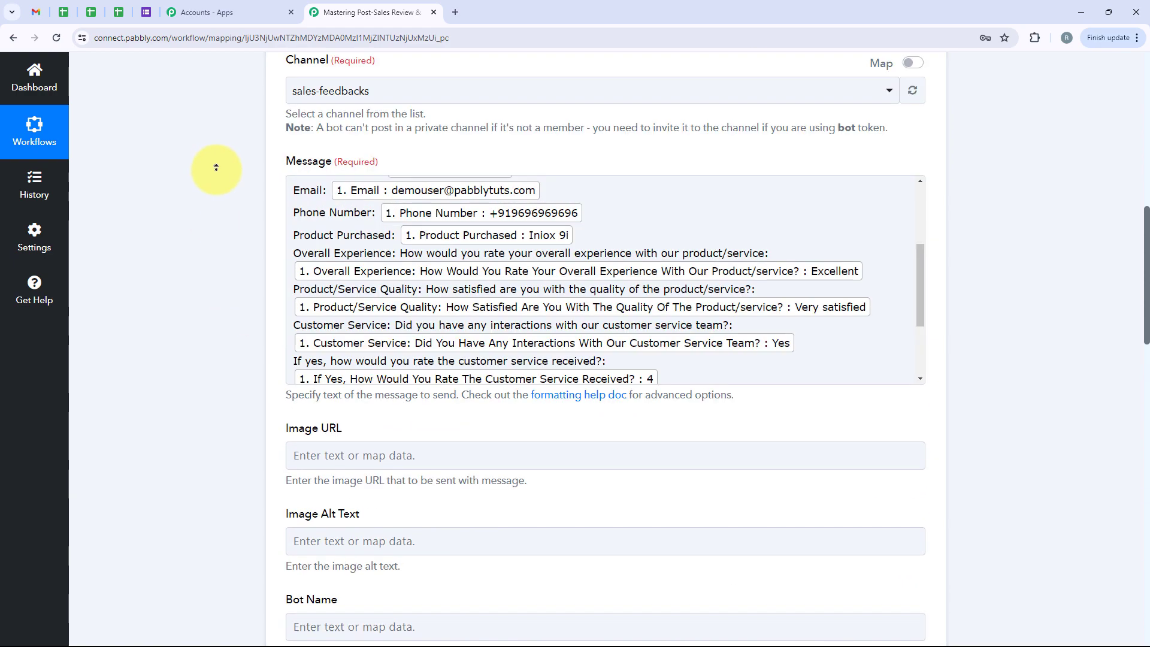
{"action": "scroll", "coordinate": [215, 167], "scroll_direction": "up", "scroll_amount": 10}
{"action": "left_click", "coordinate": [503, 423]}
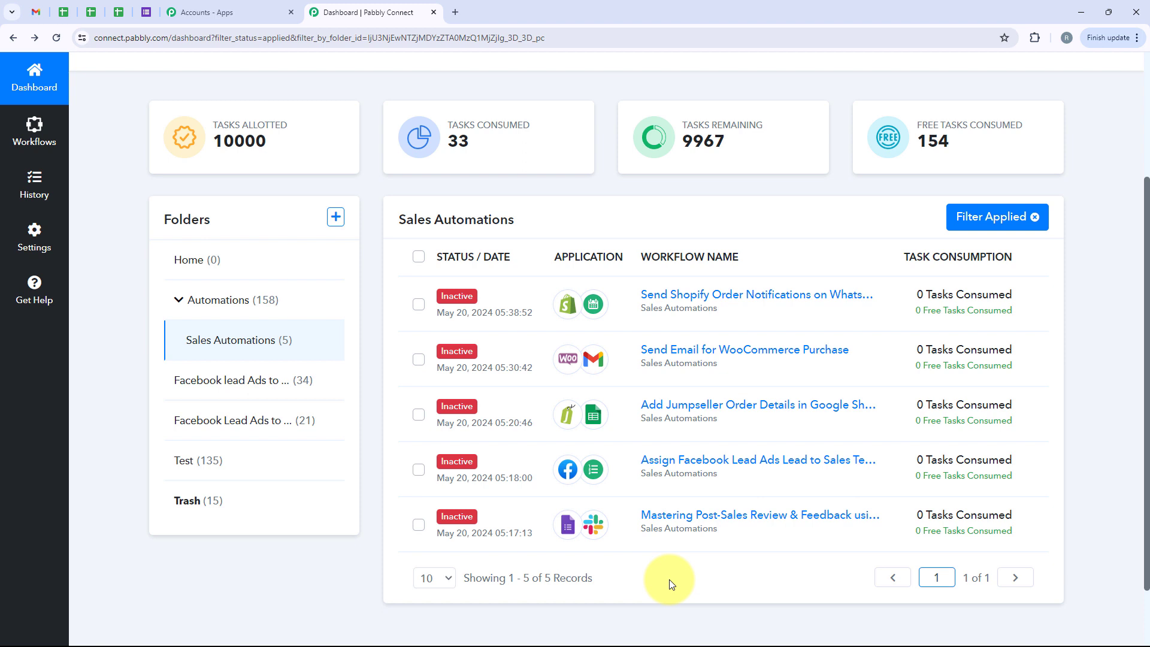
{"action": "scroll", "coordinate": [670, 583], "scroll_direction": "up", "scroll_amount": 1}
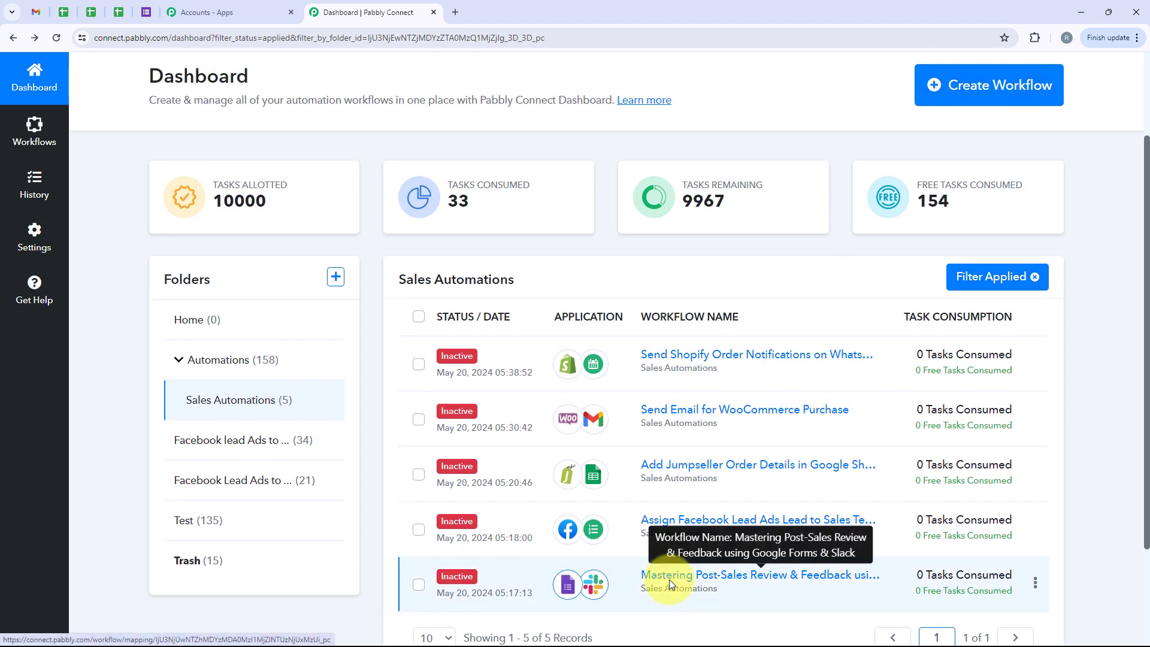
{"action": "scroll", "coordinate": [670, 584], "scroll_direction": "down", "scroll_amount": 1}
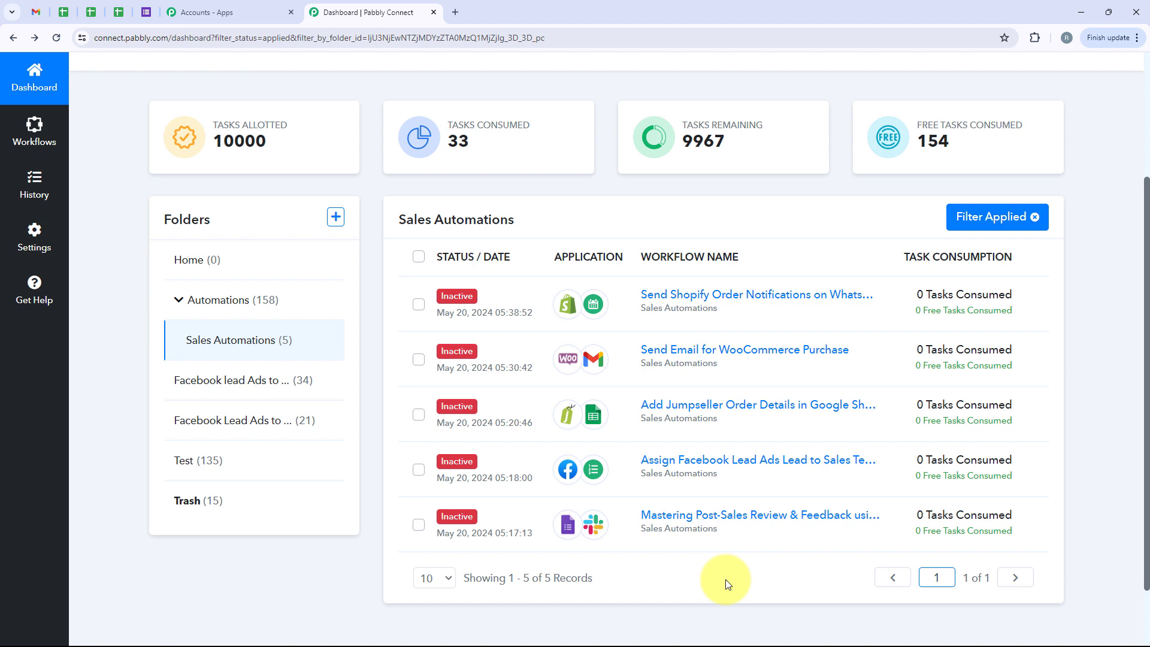